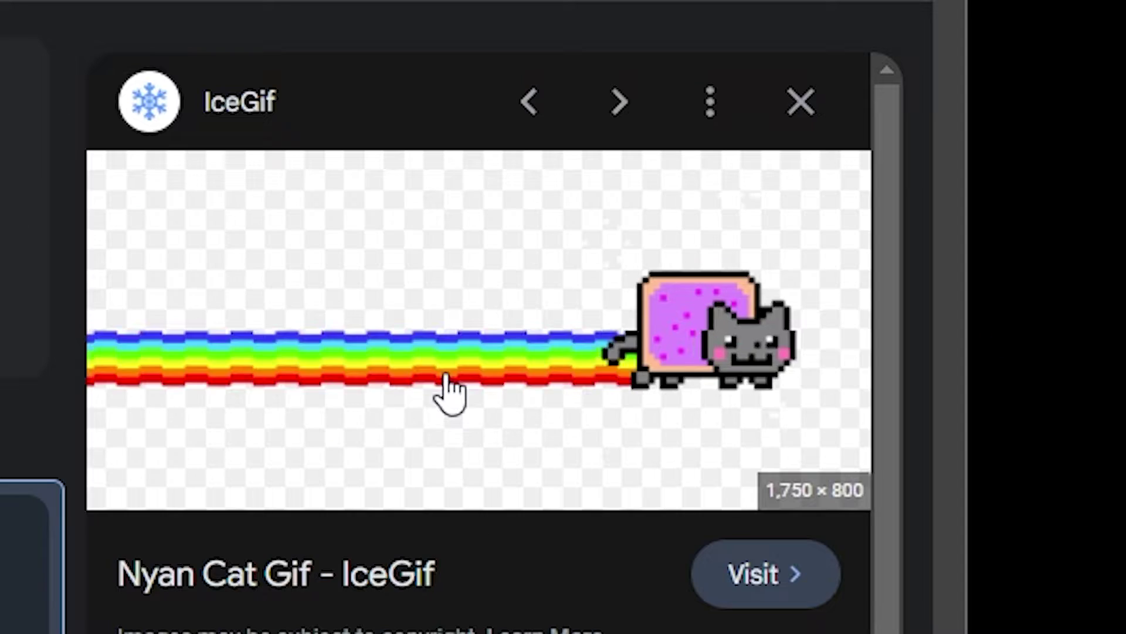
Step: Save the Nyan Cat GIF from the IceGif image result to the desktop and open it in Photoshop
drag(449, 392, 1125, 88)
drag(653, 176, 652, 178)
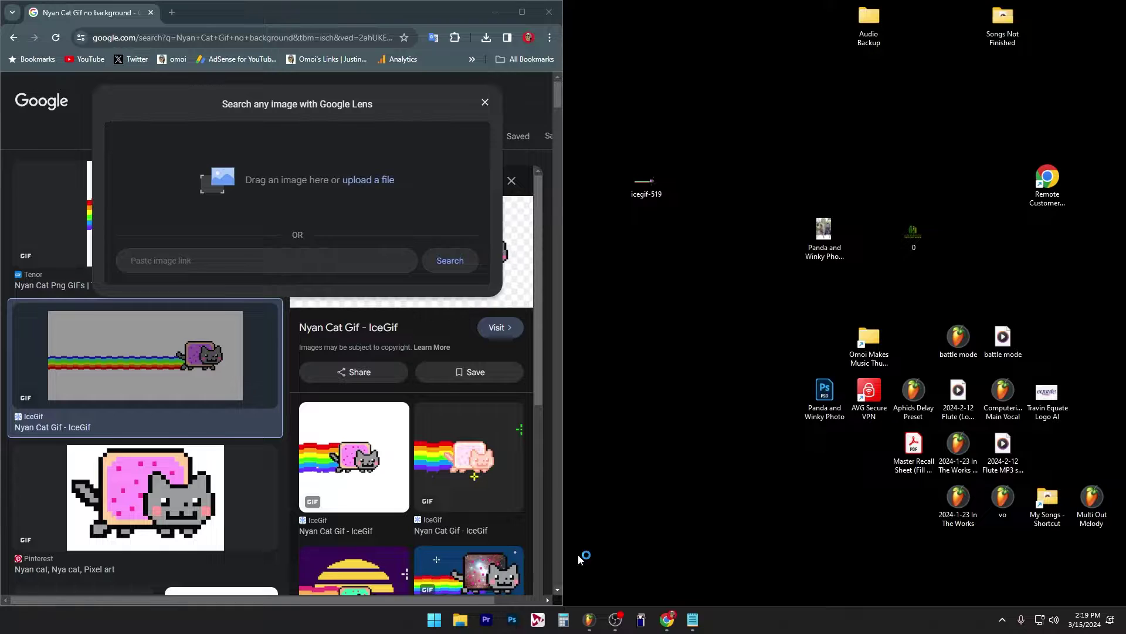
double_click(648, 187)
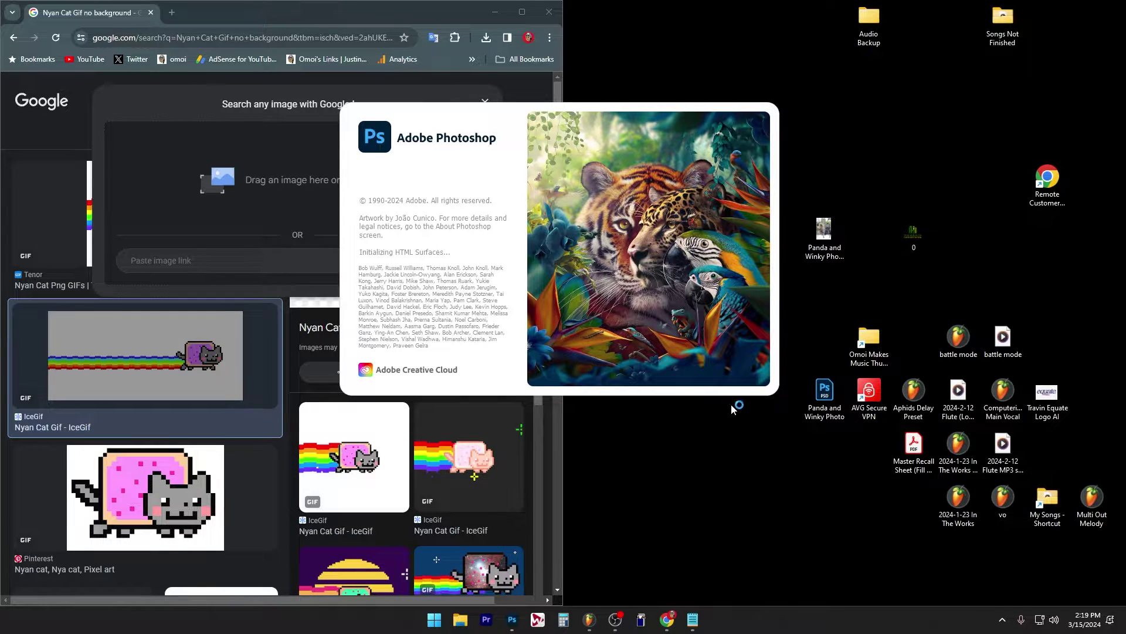
drag(648, 186, 464, 355)
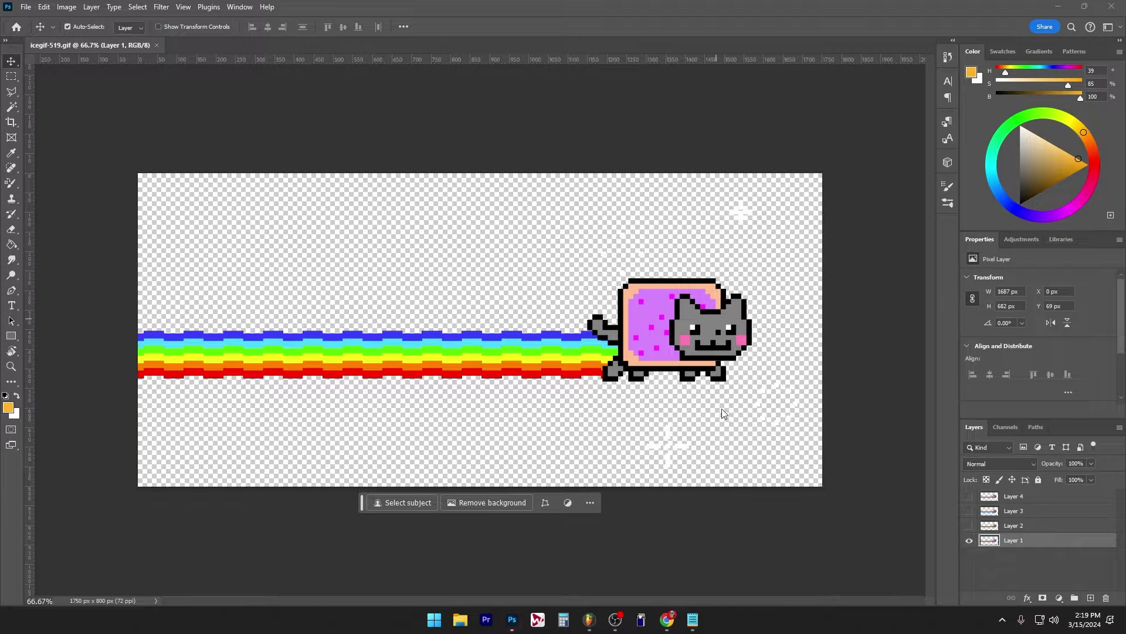
Step: Examine the GIF's animation frames by isolating individual layers, ending with only Layer 1 visible
alt+click(968, 525)
alt+click(969, 511)
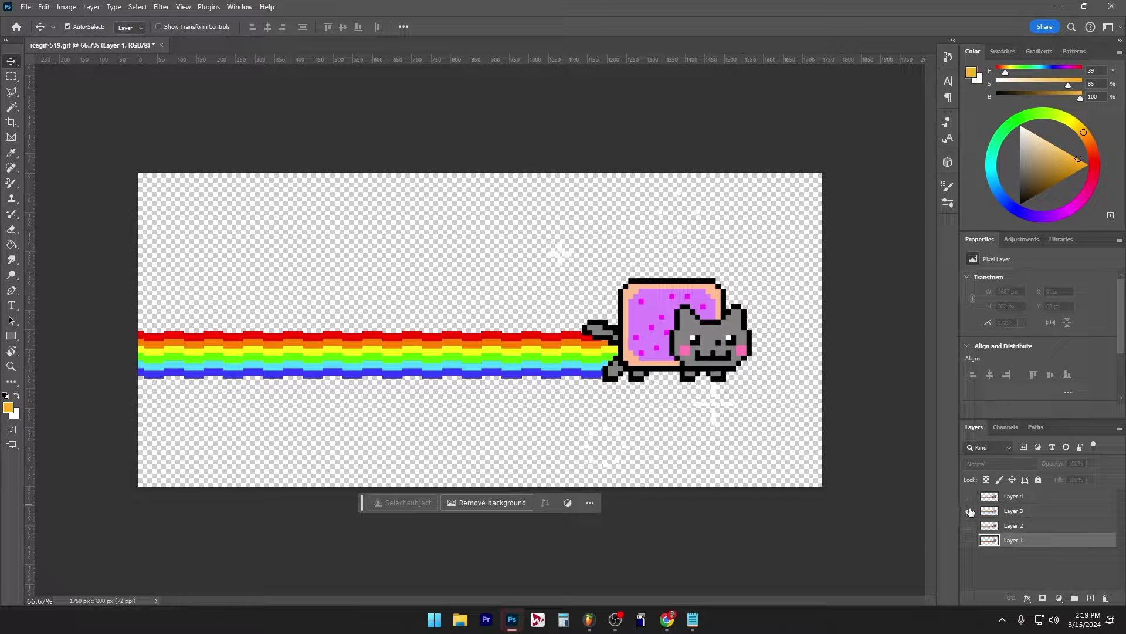
click(969, 510)
alt+click(973, 541)
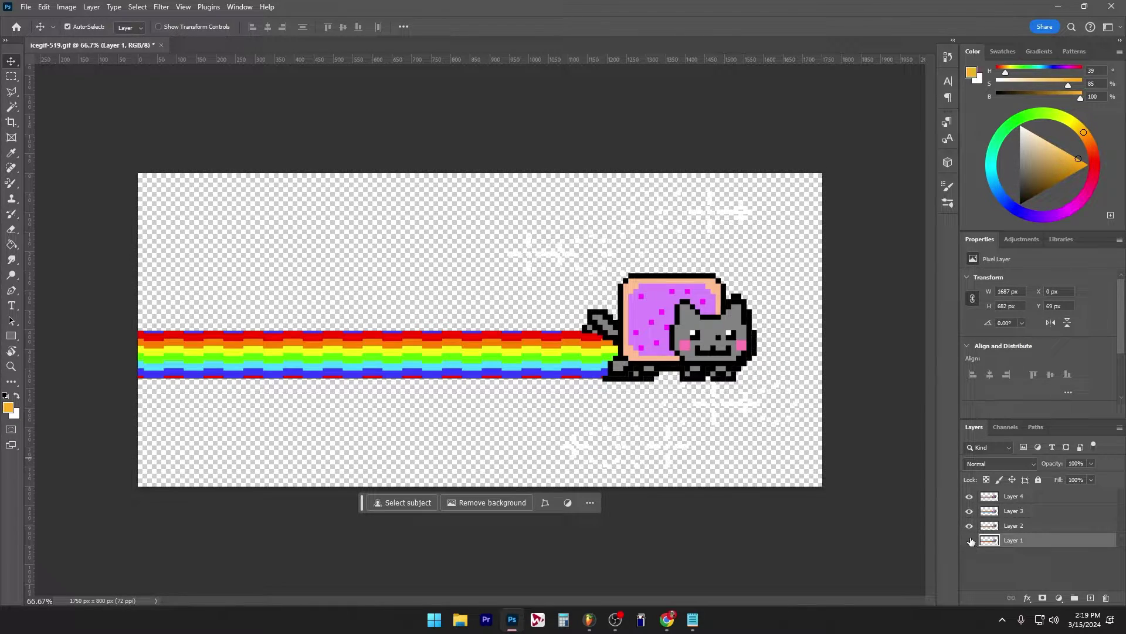
alt+click(971, 540)
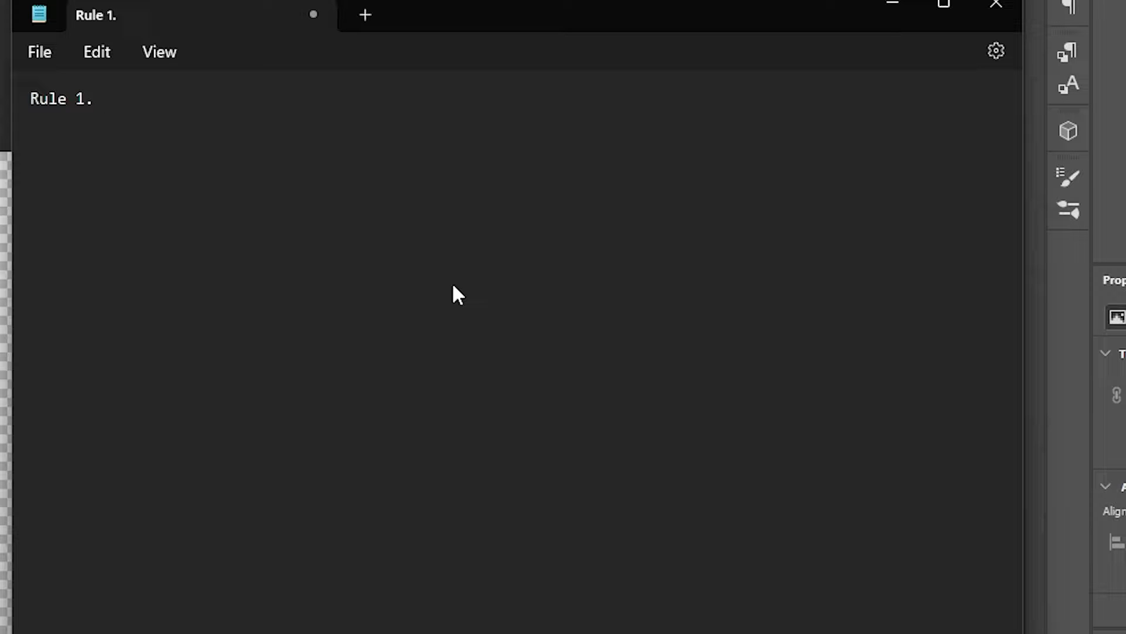
Step: Switch to Notepad and complete Rule 1 with "Only 8 Frames perr animation"
text(Only 8 Frames)
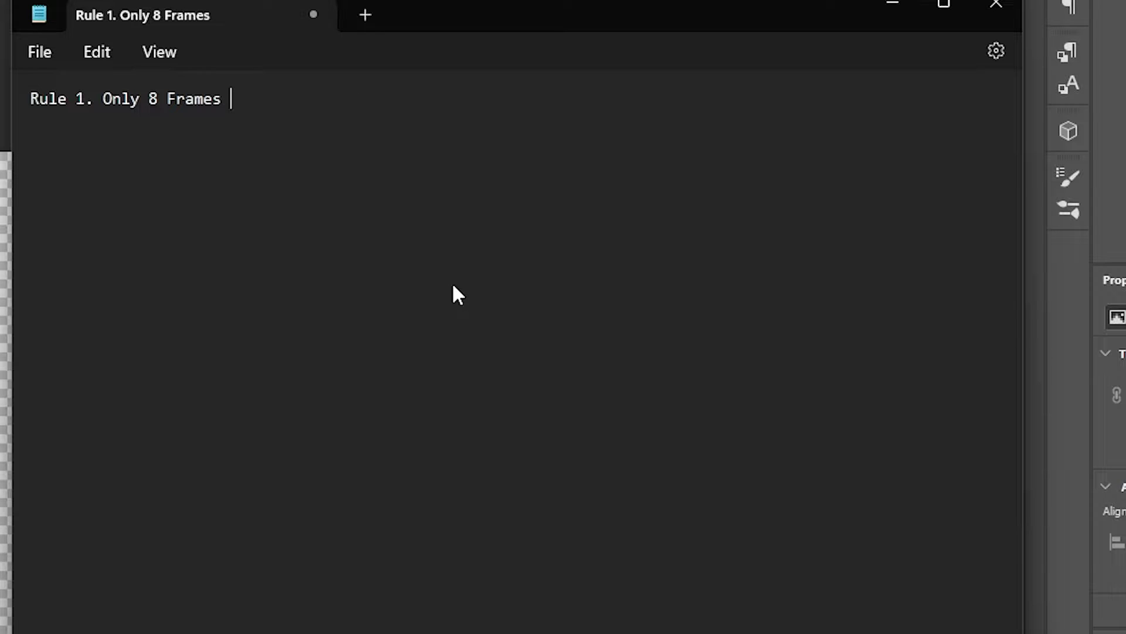
text( perr animation)
key(Return)
Step: Add a separate line to the notes reading "Rule 2. The Last Row Animations will be for the Held Animation"
key(Return)
text(Rule 2. Th)
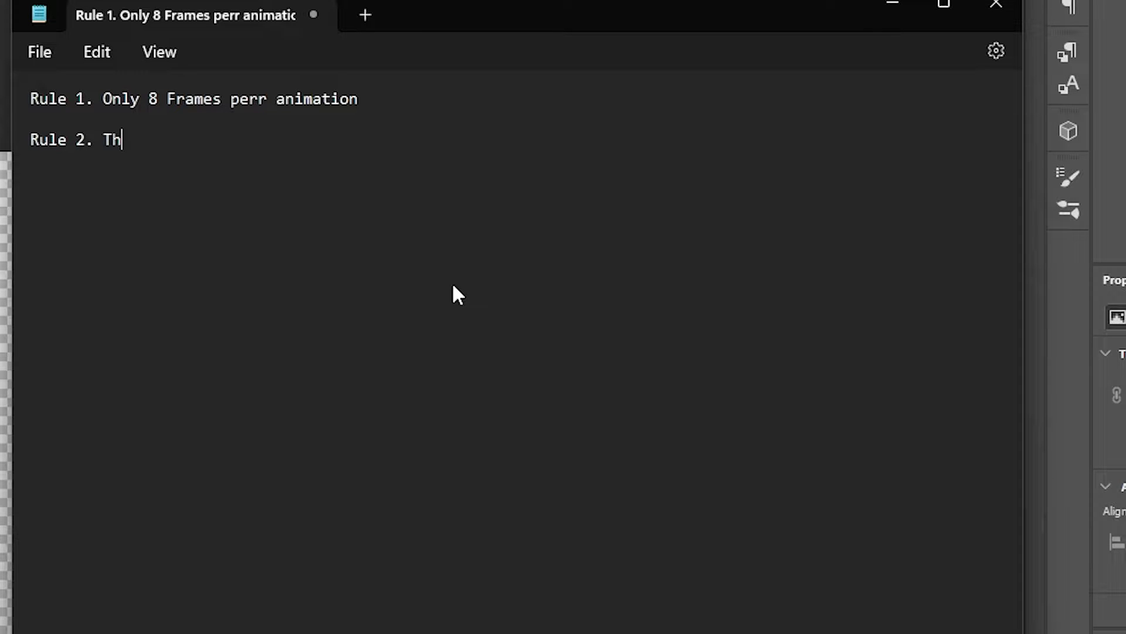
text(e Last Row Ani)
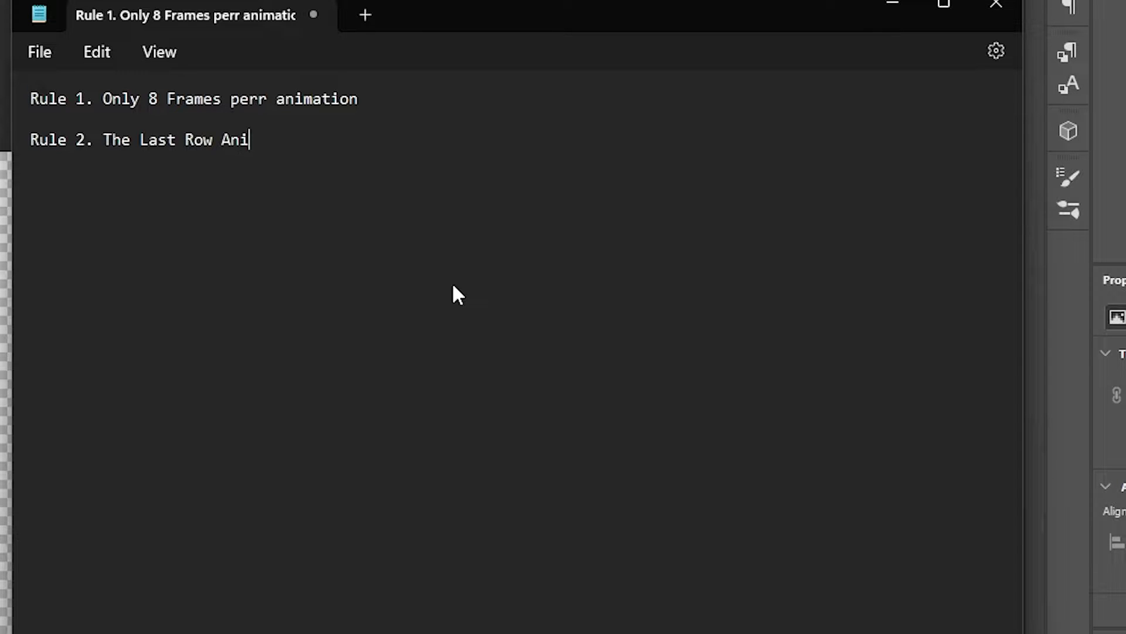
text(mations will be for the Held )
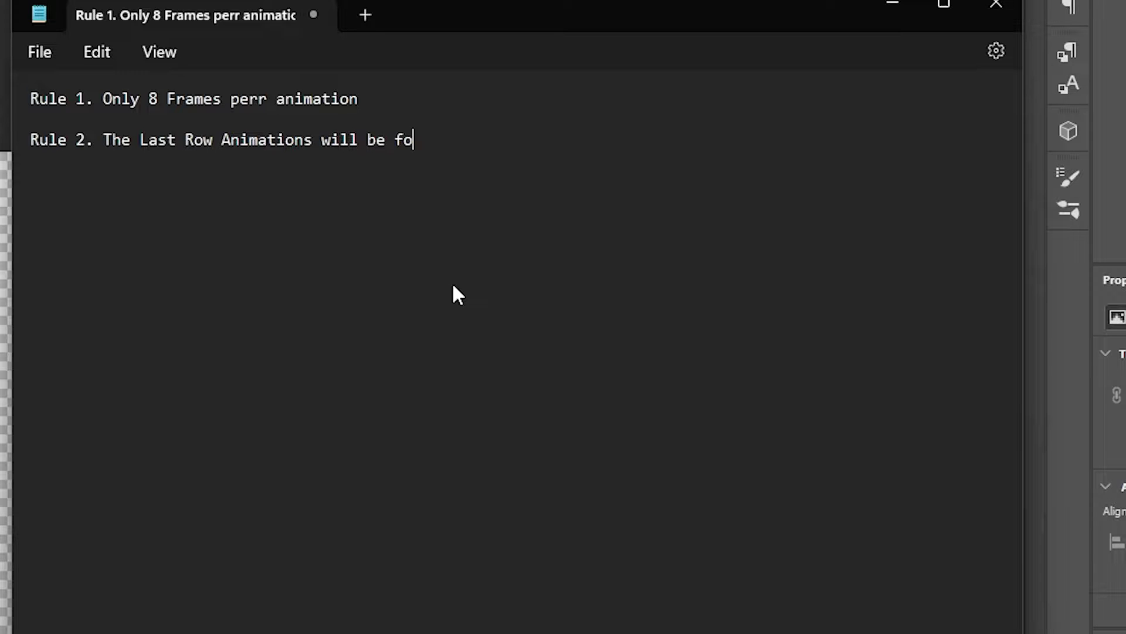
text(Animation)
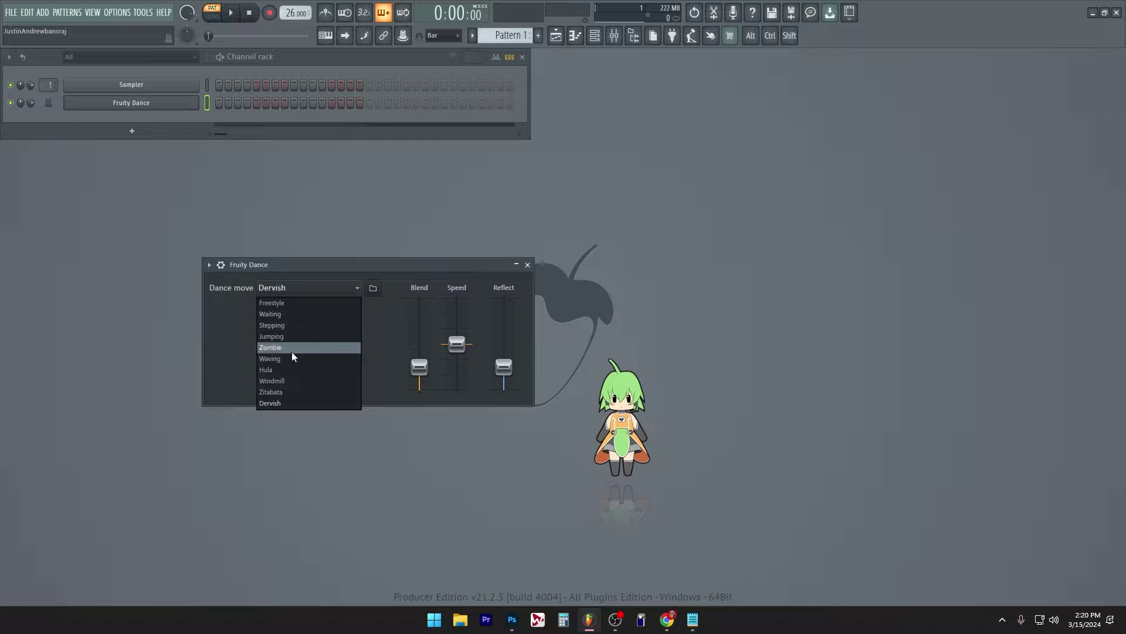
Step: Set Fruity Dance's dance move to Freestyle in FL Studio, and examine the bottom rows of the Dance.png sprite sheet before closing it
click(301, 304)
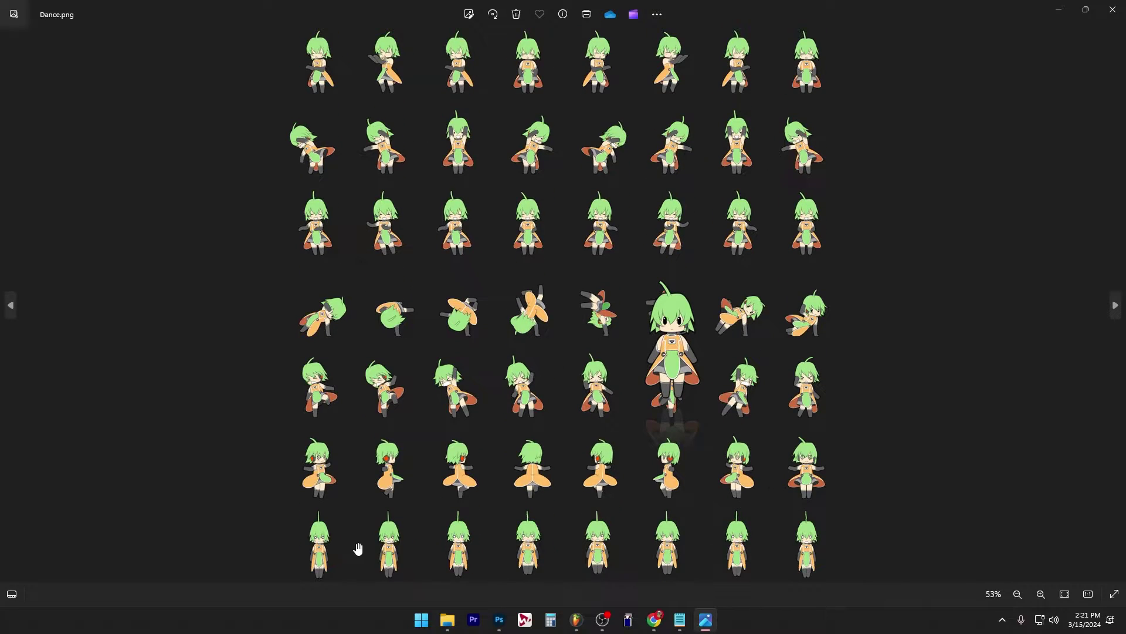
scroll(358, 548, down, 2)
scroll(374, 553, up, 3)
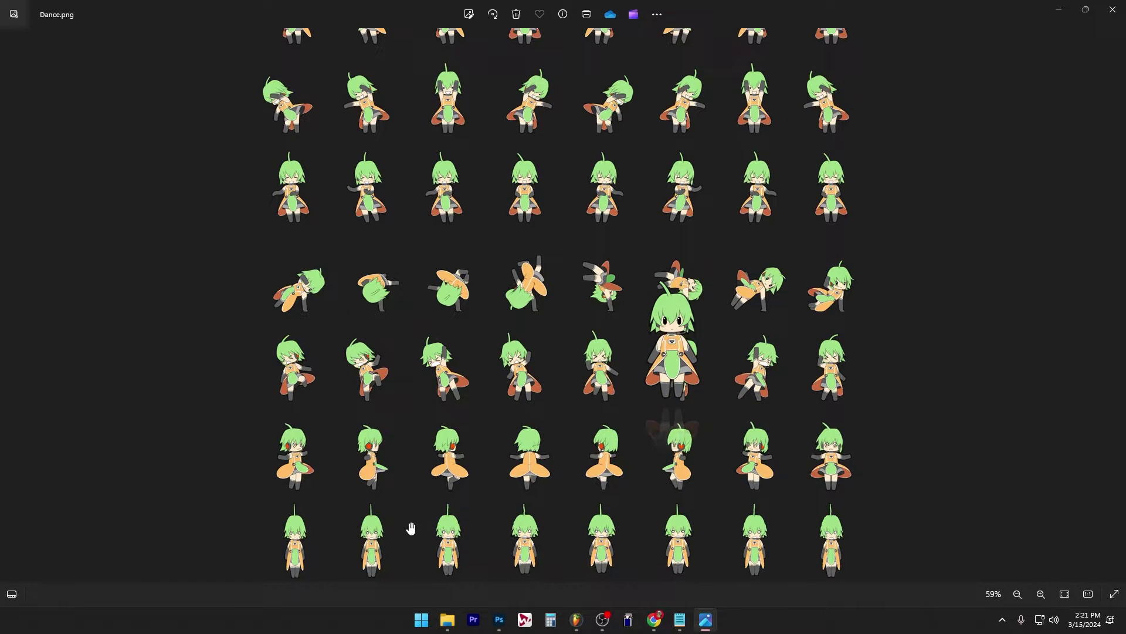
click(1113, 9)
Step: Write Rule 3, "You need to keep the text file as the same name as the PNG", and Rule 4, "The Text file HAS TO have the right BitMap"
text(Rule)
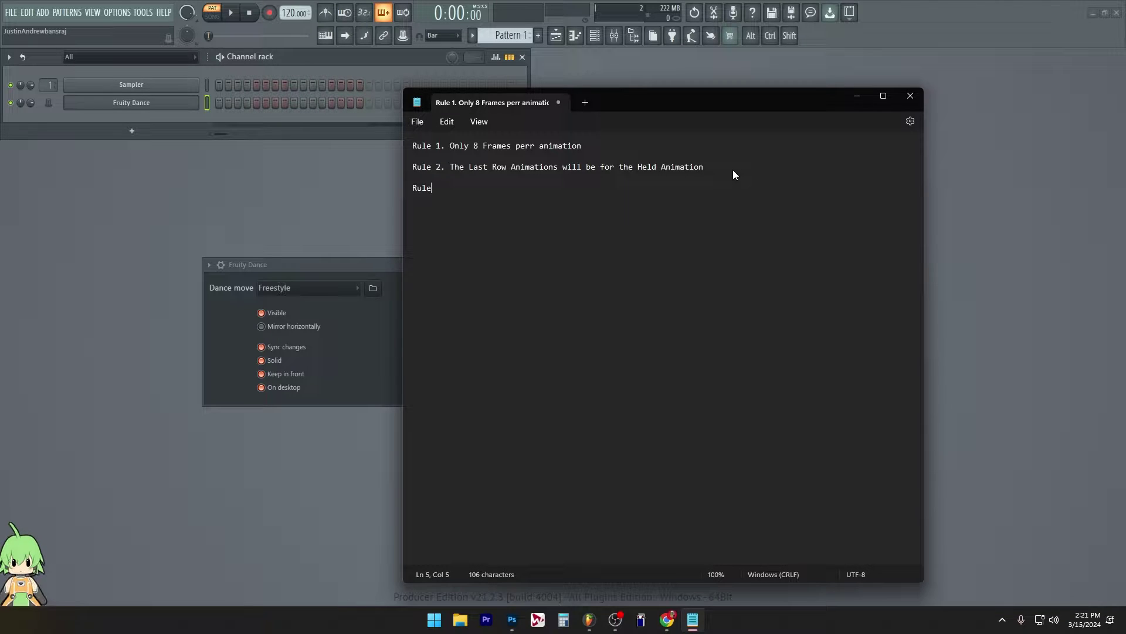
text( 3. You ne)
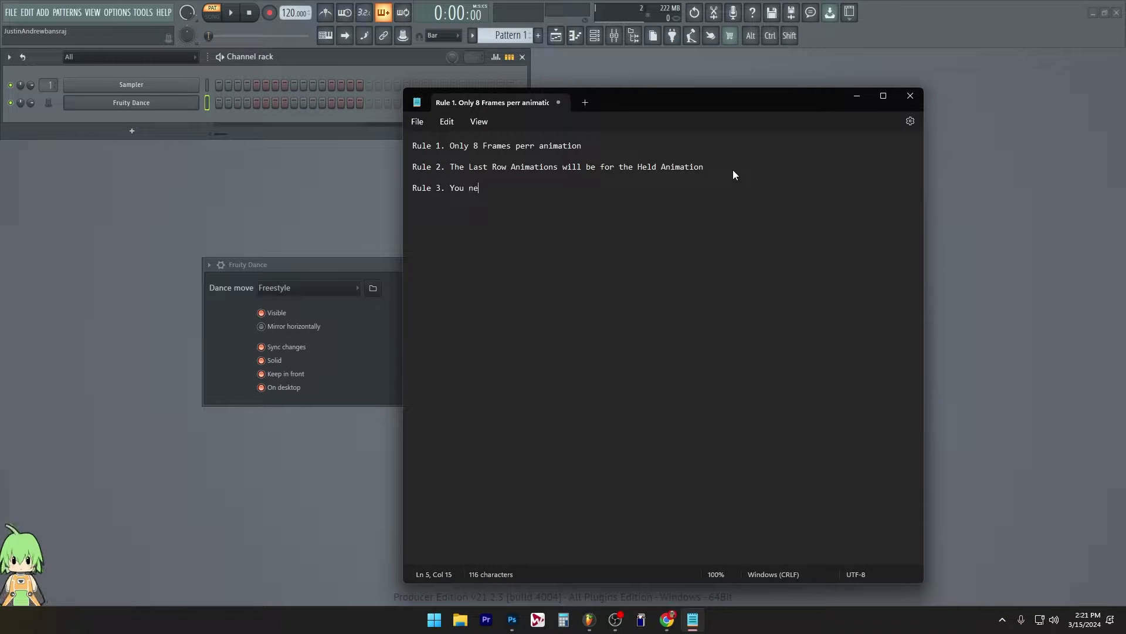
text(ed to keep the text file as the same )
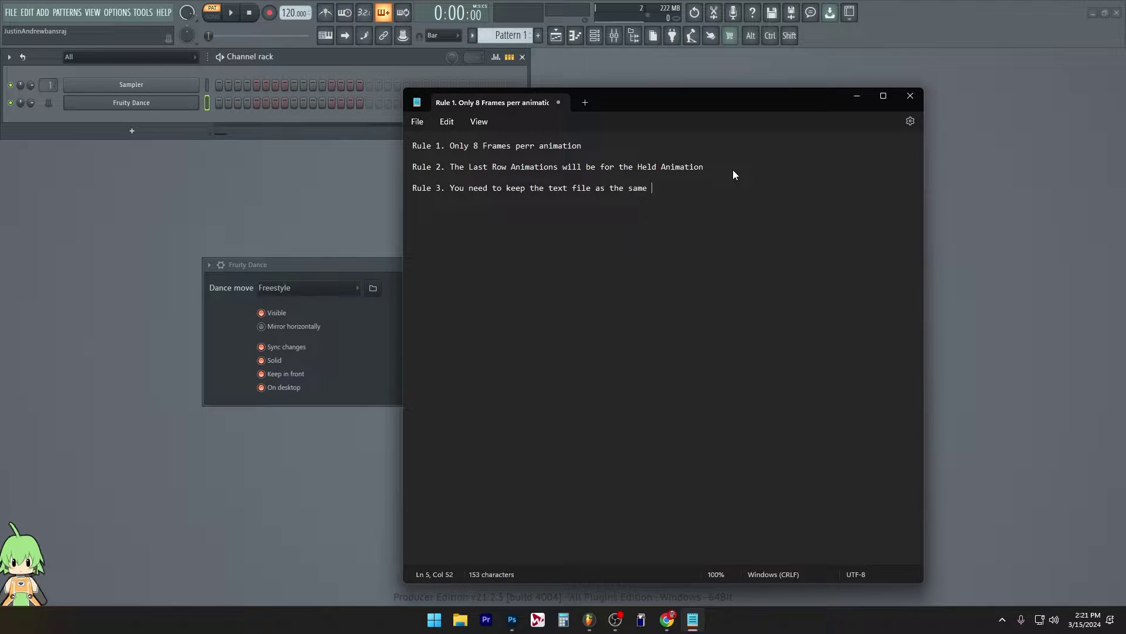
text(name as the PNG)
drag(647, 209, 691, 256)
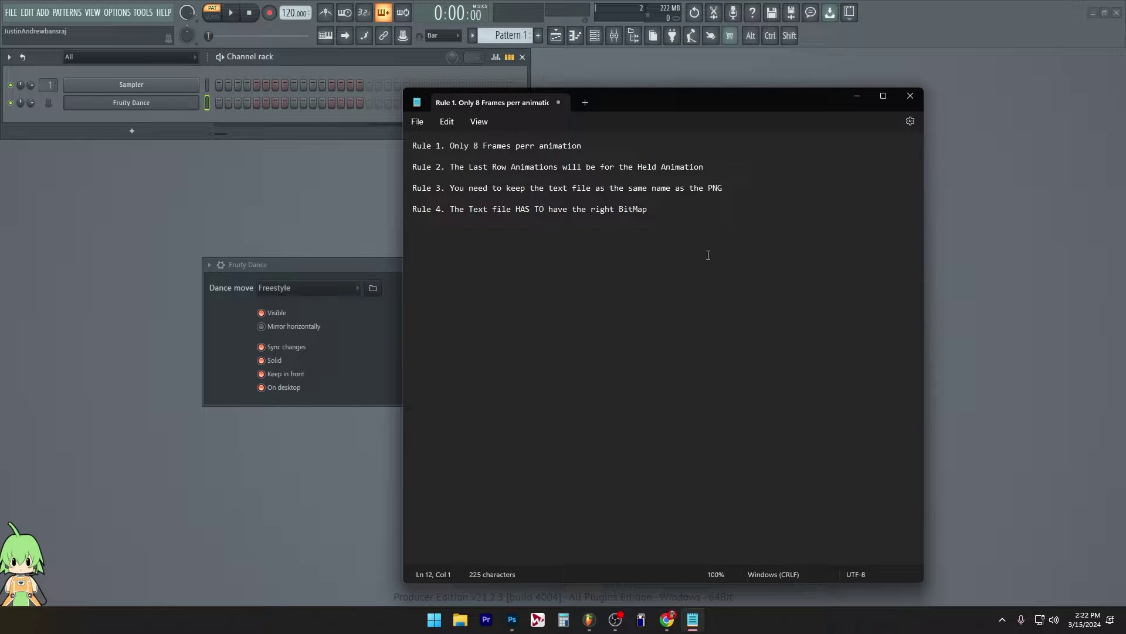
Step: Switch to Photoshop and examine the frames on Layers 1 to 3 by toggling their visibility, leaving only Layer 1 shown
click(504, 616)
click(968, 541)
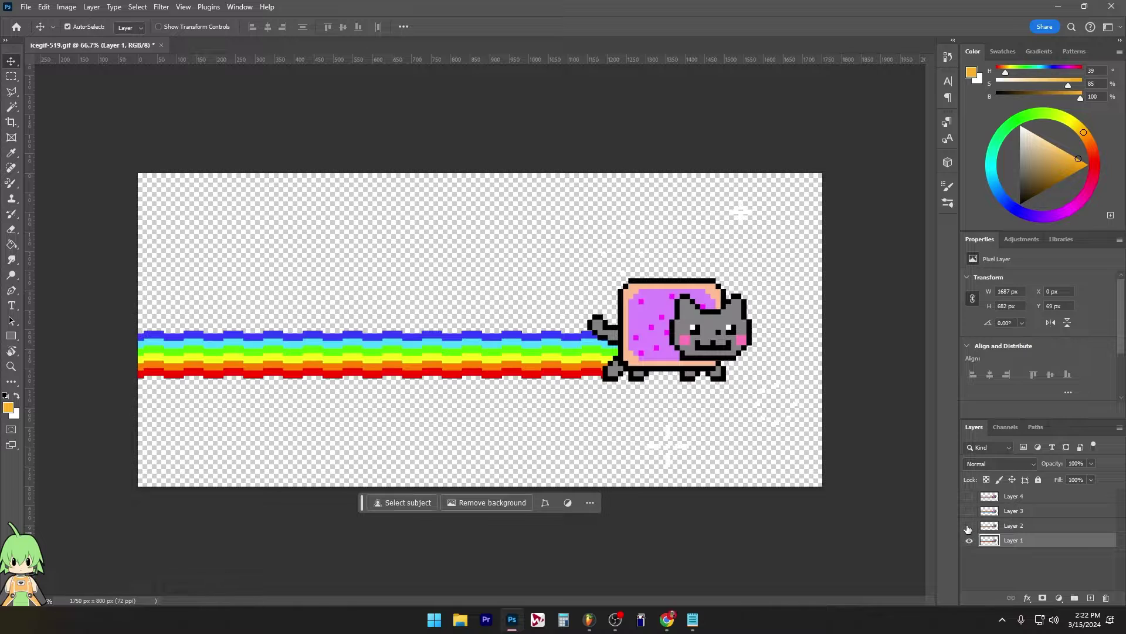
click(969, 526)
click(969, 511)
click(969, 511)
click(969, 526)
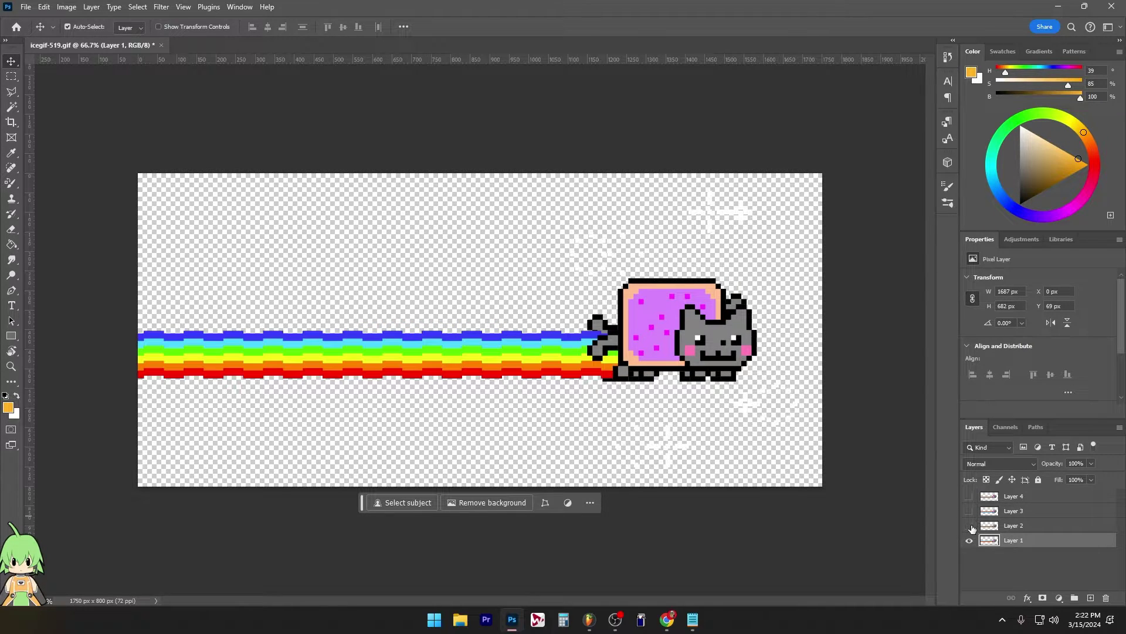
click(969, 540)
click(1011, 572)
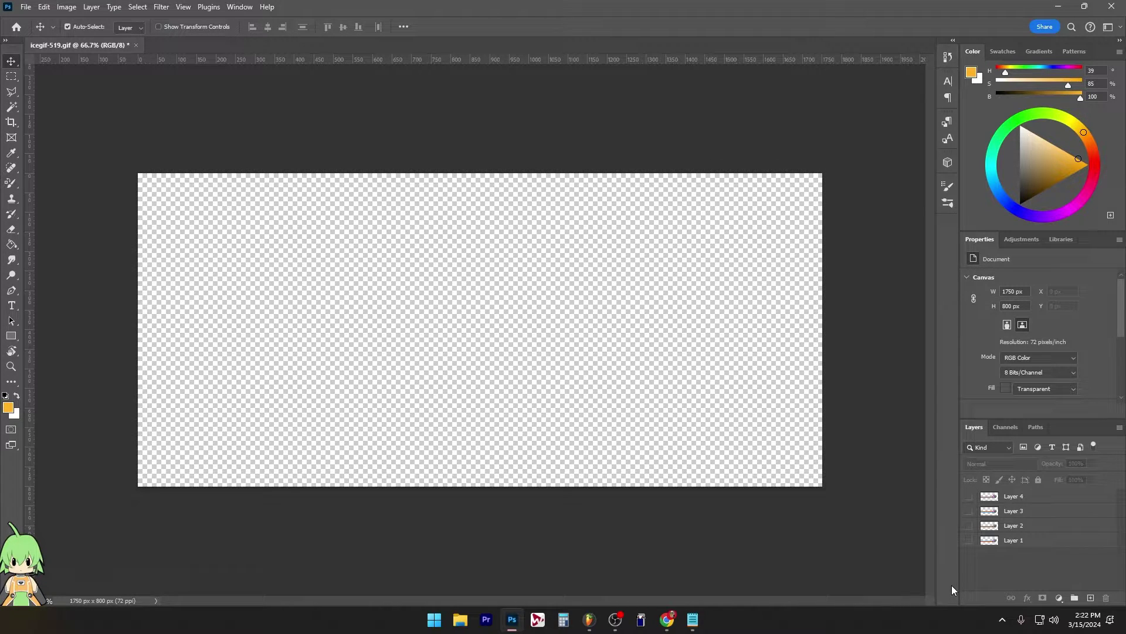
click(969, 540)
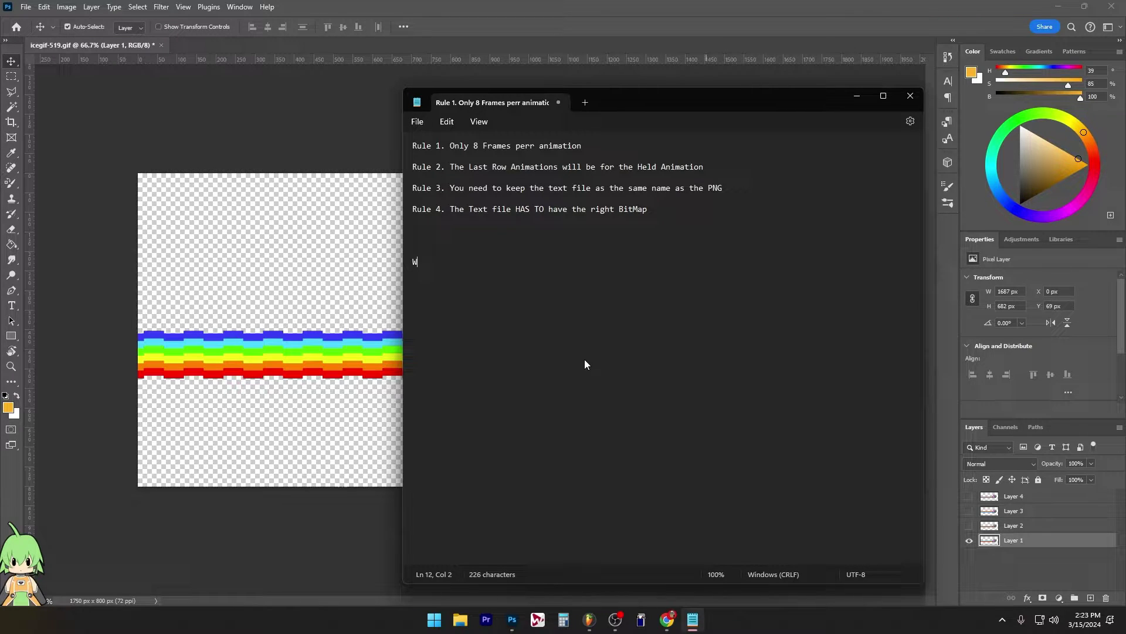
Step: Write the sprite sheet size formulas "W* 8 (8 frames)" and "H* N" on two lines in the Notepad notes
text(* )
text(8)
text( (8 fr)
text(ames) )
text(H*)
text( N)
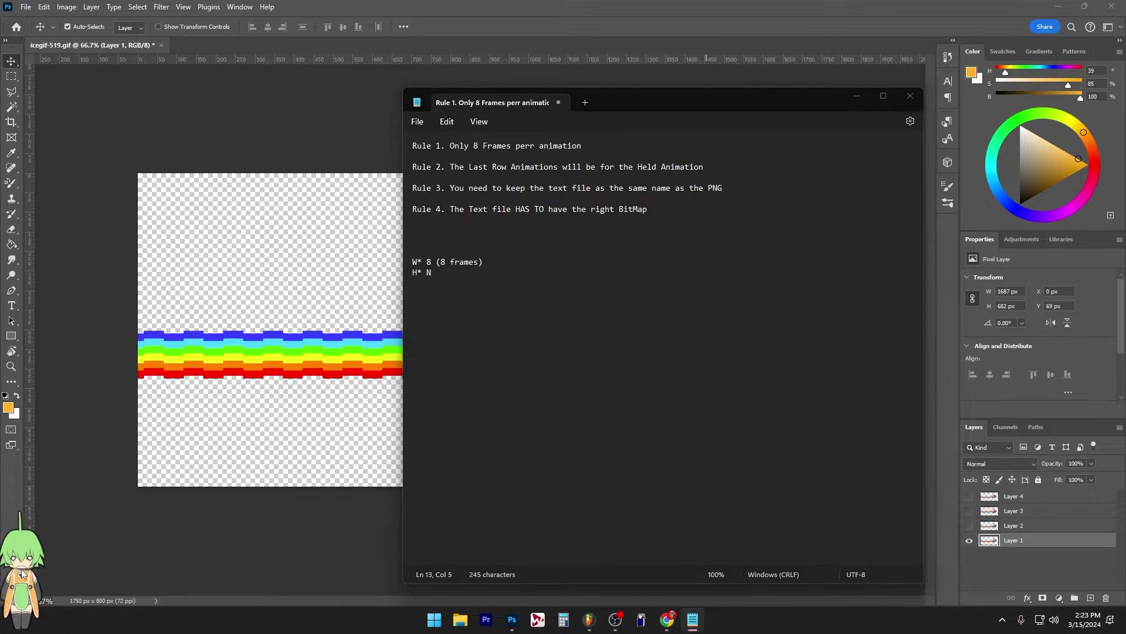
Step: Append "(number of animations)" to the "H* N" line in the notes
drag(52, 572, 29, 528)
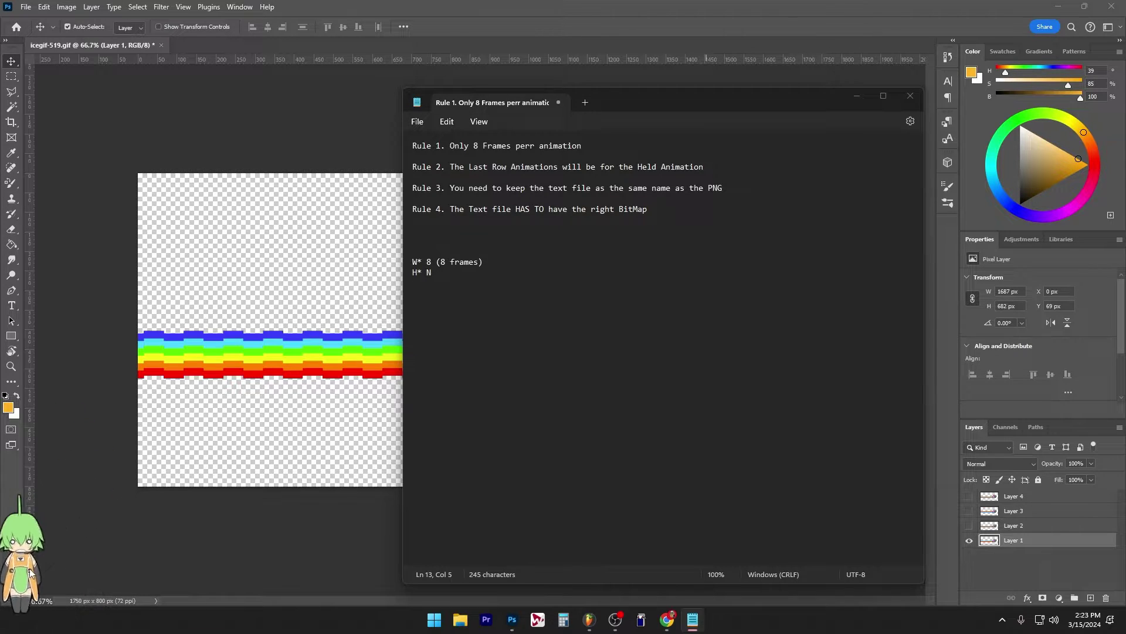
click(461, 297)
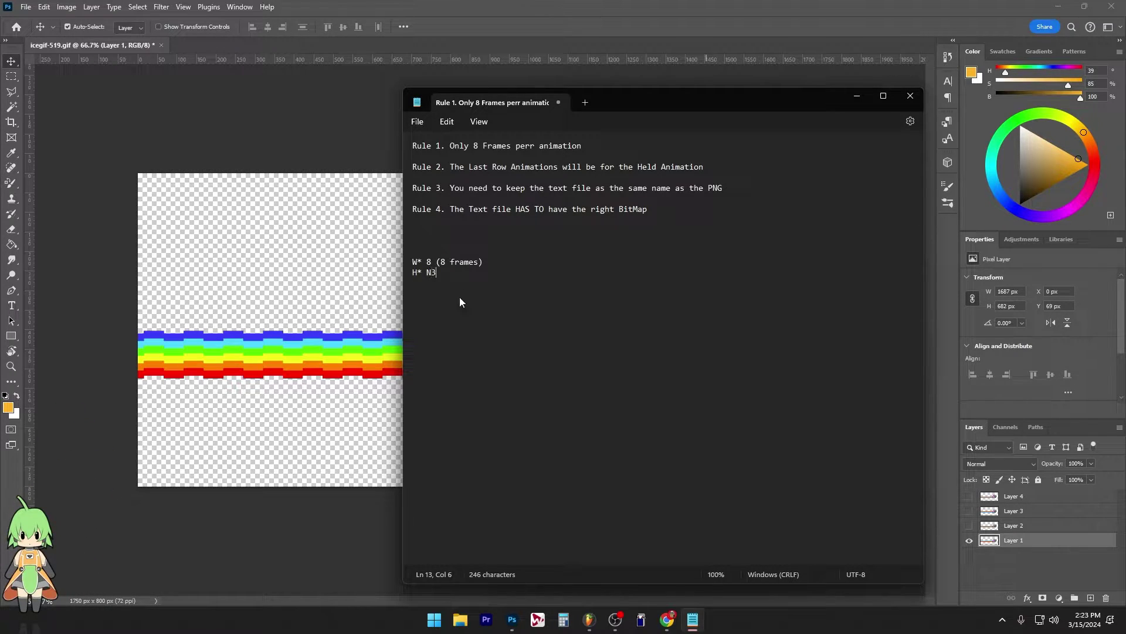
text(3)
key(BackSpace)
text((number of a)
key(BackSpace)
text(animations))
Step: Add the size calculations "1750*8 =" and "800*3 = 240" on separate lines below the formulas
key(Return)
key(Return)
key(Return)
text(1750*8 =)
key(Return)
key(Return)
text(800*3)
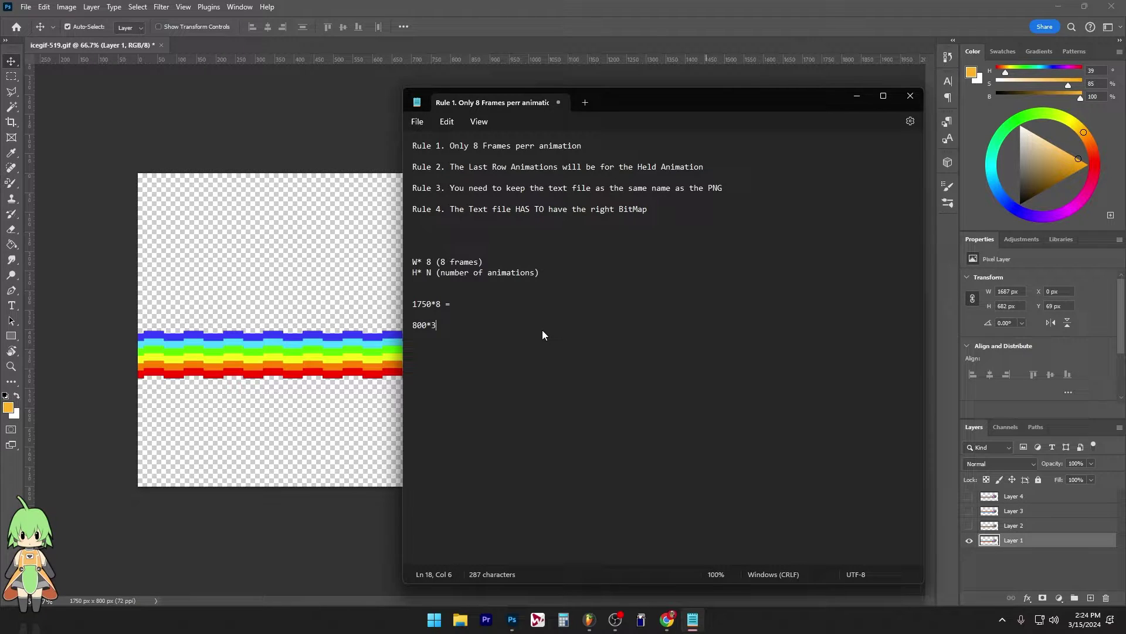
text( = 240)
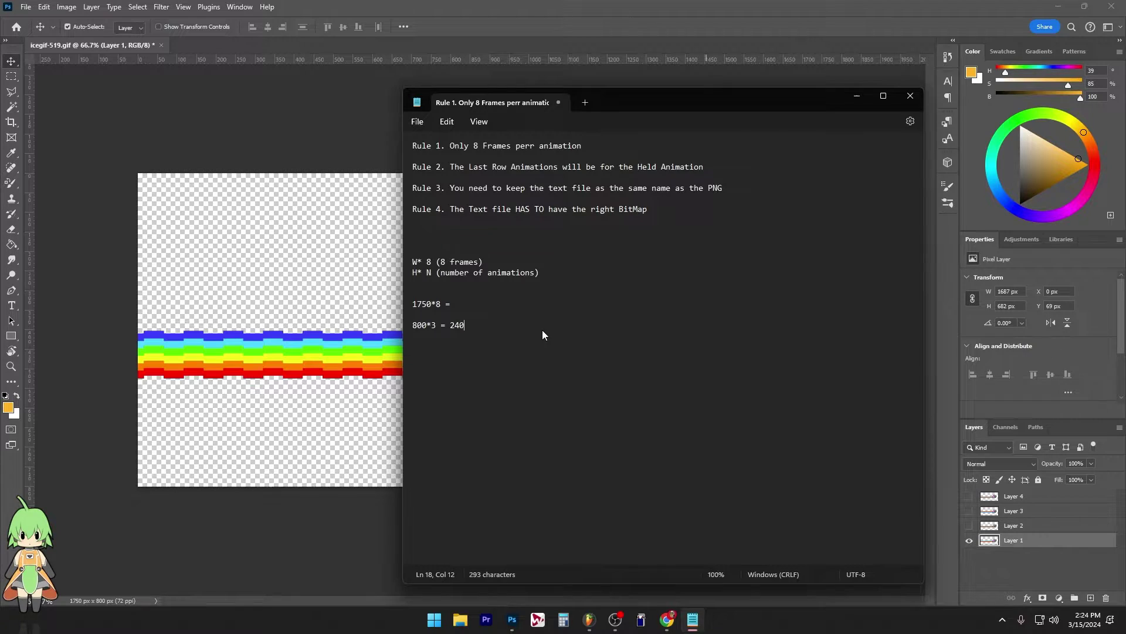
Step: In Photoshop, resize the canvas to 14000 px wide (1750*8) and 2400 px high (800*3), keeping the centered anchor
click(267, 212)
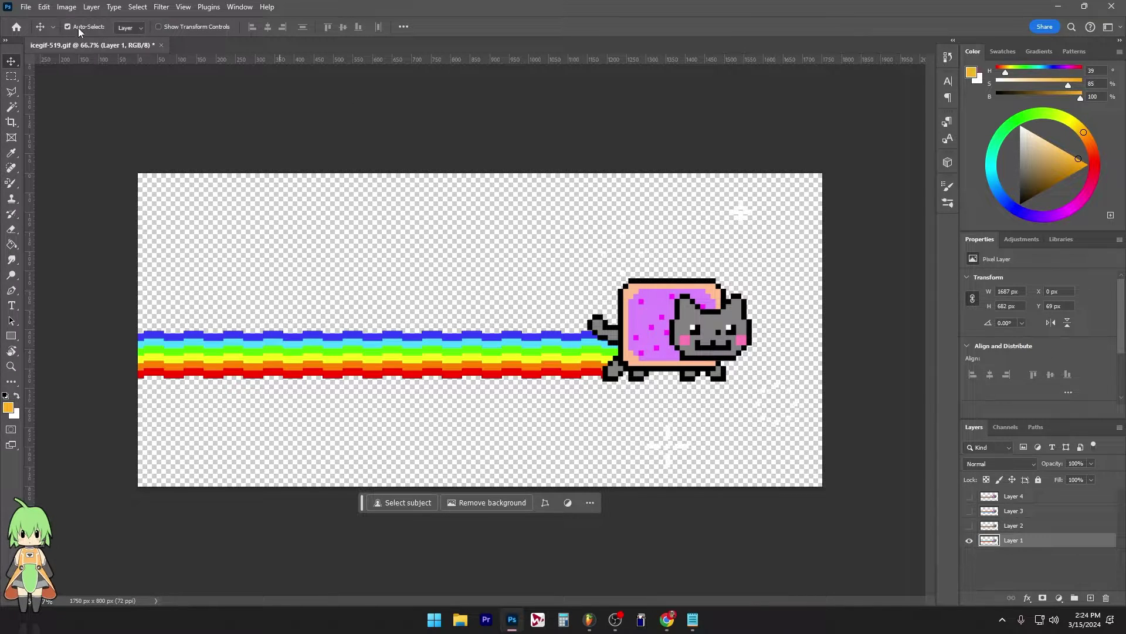
click(66, 6)
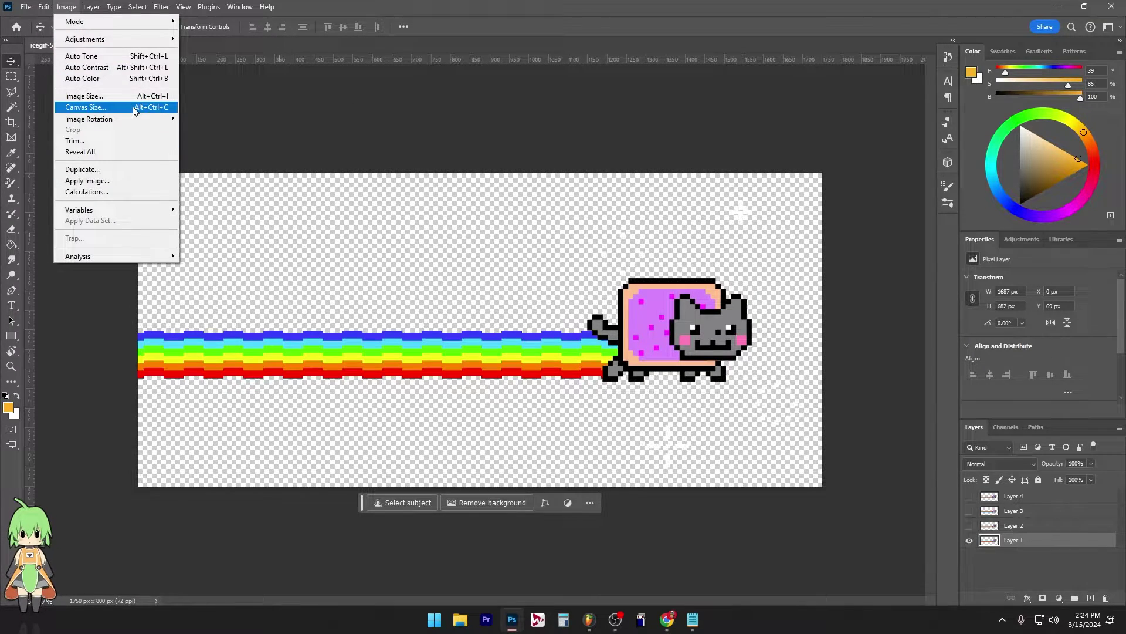
click(86, 107)
click(535, 205)
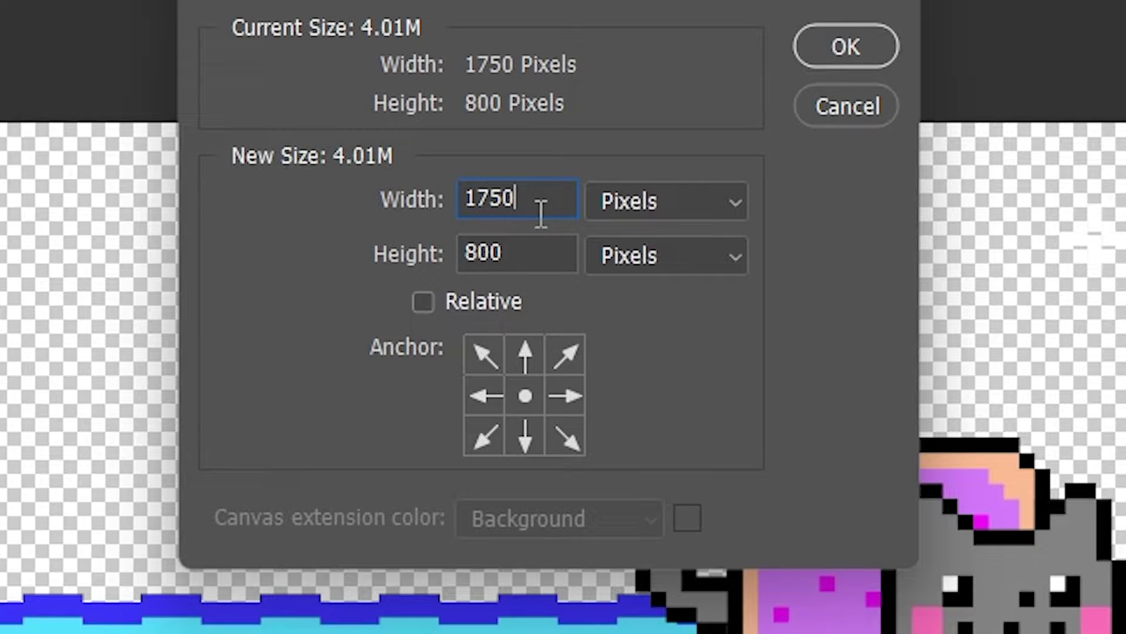
text(*8)
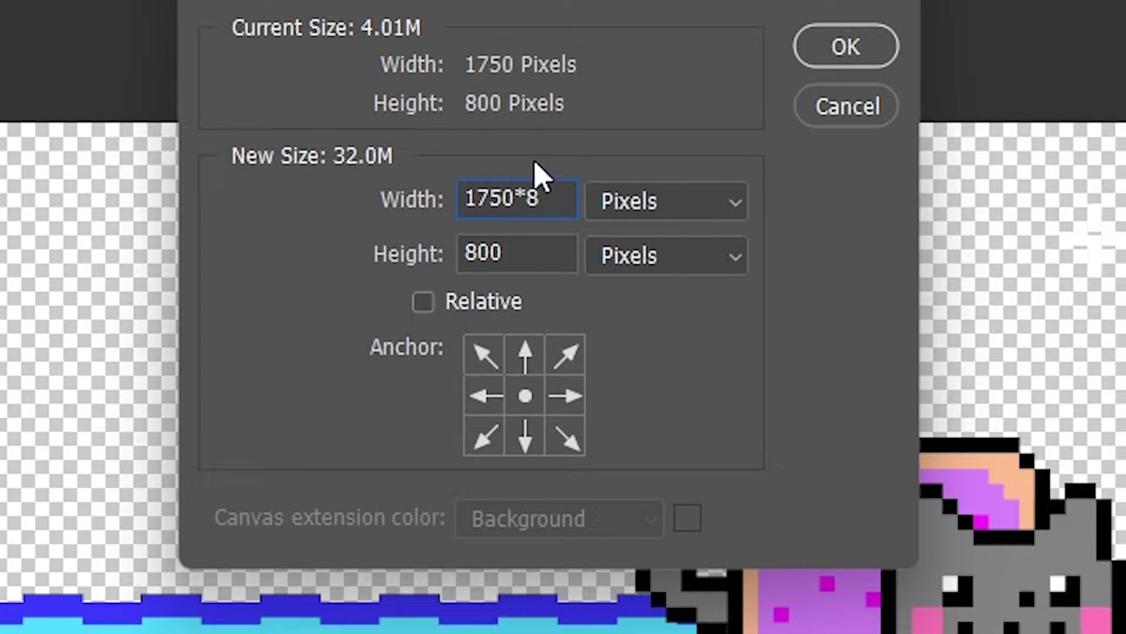
key(Return)
click(514, 198)
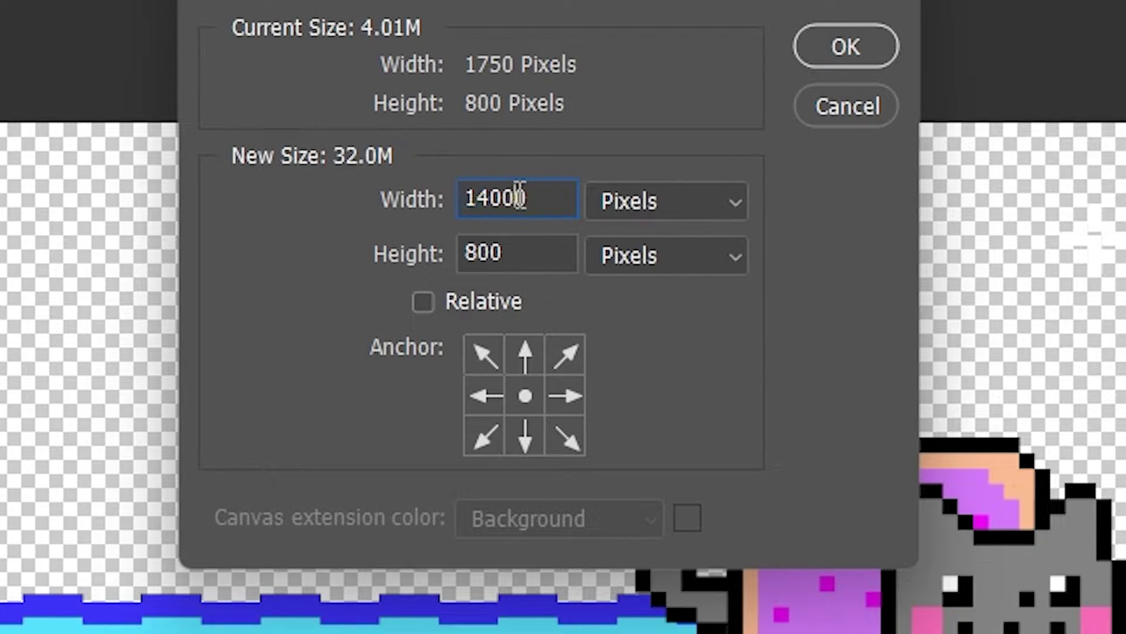
click(546, 256)
text(*3)
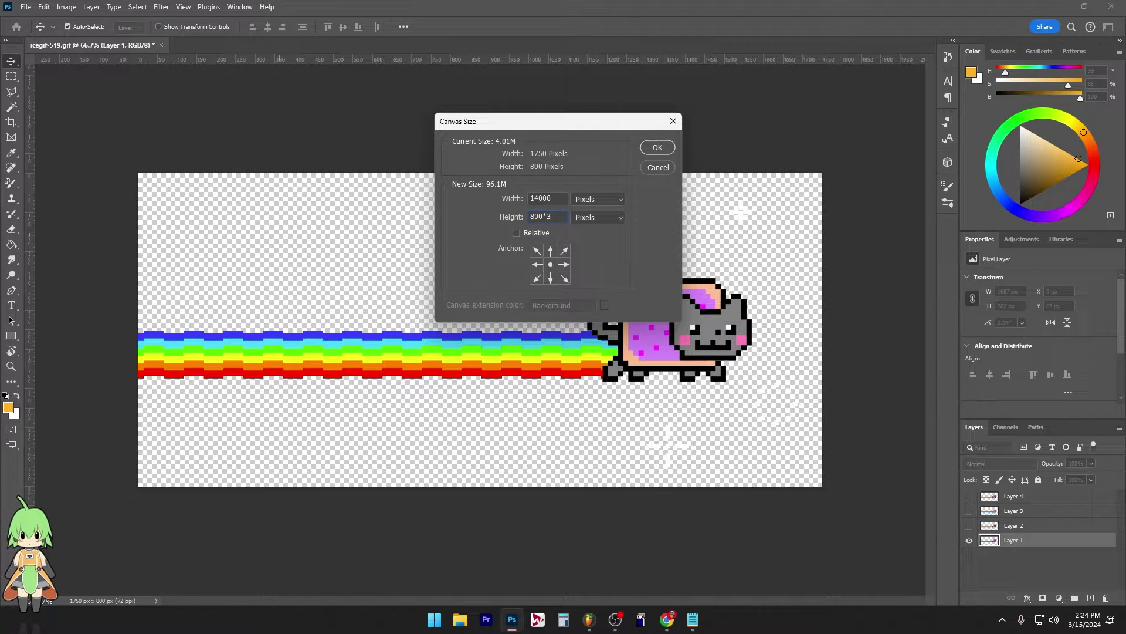
key(Return)
key(Return)
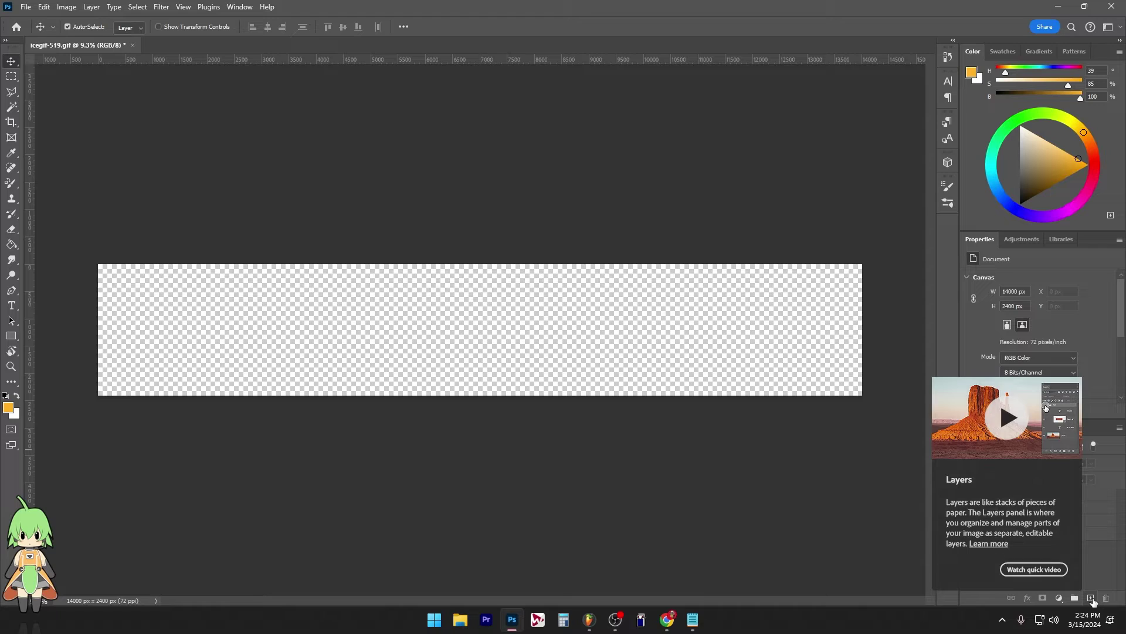
Step: Create a new layer, place it beneath Layer 1 at the bottom of the stack, and rename it "Background"
click(1090, 598)
drag(1014, 496, 1023, 557)
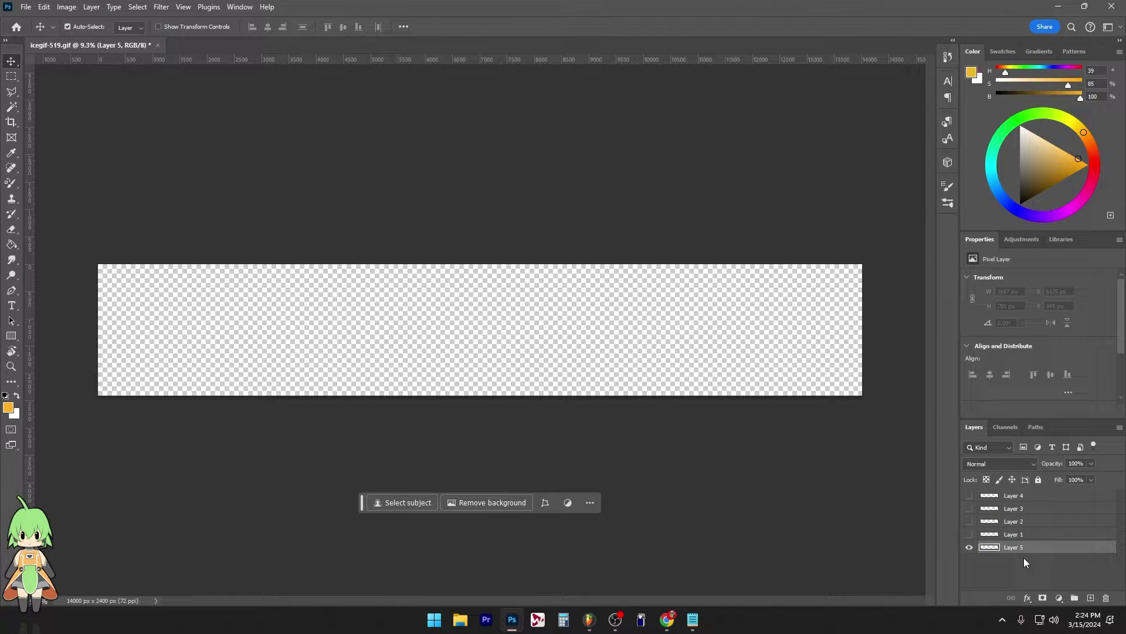
double_click(1015, 546)
text(Background)
key(Return)
Step: Fill the Background layer with black using the Paint Bucket and check it by toggling its visibility
key(g)
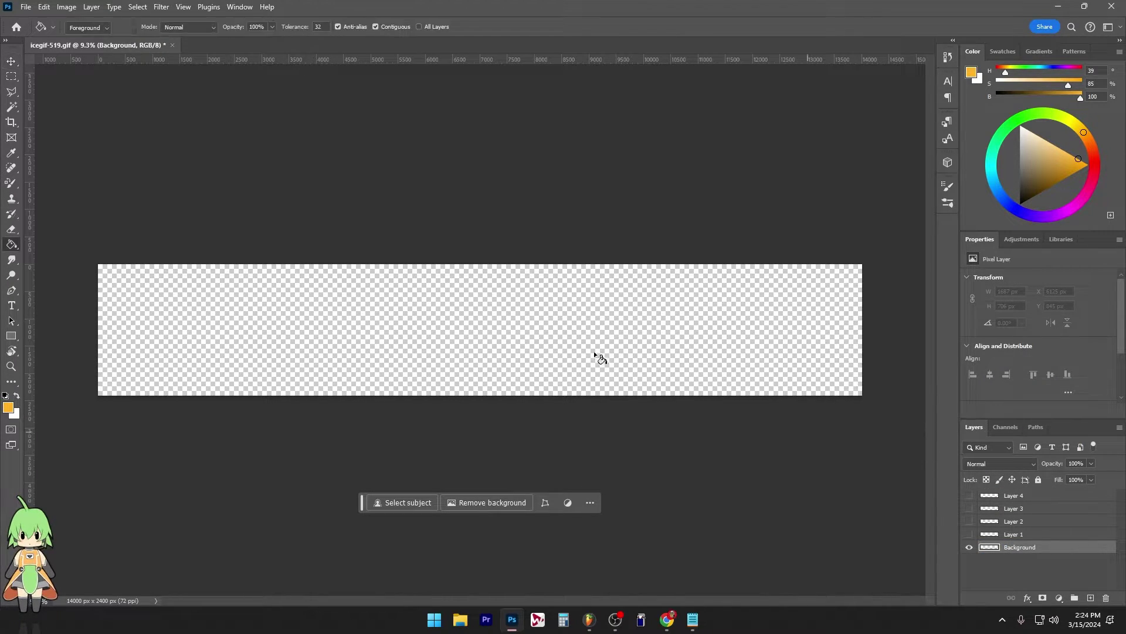
click(6, 396)
click(554, 346)
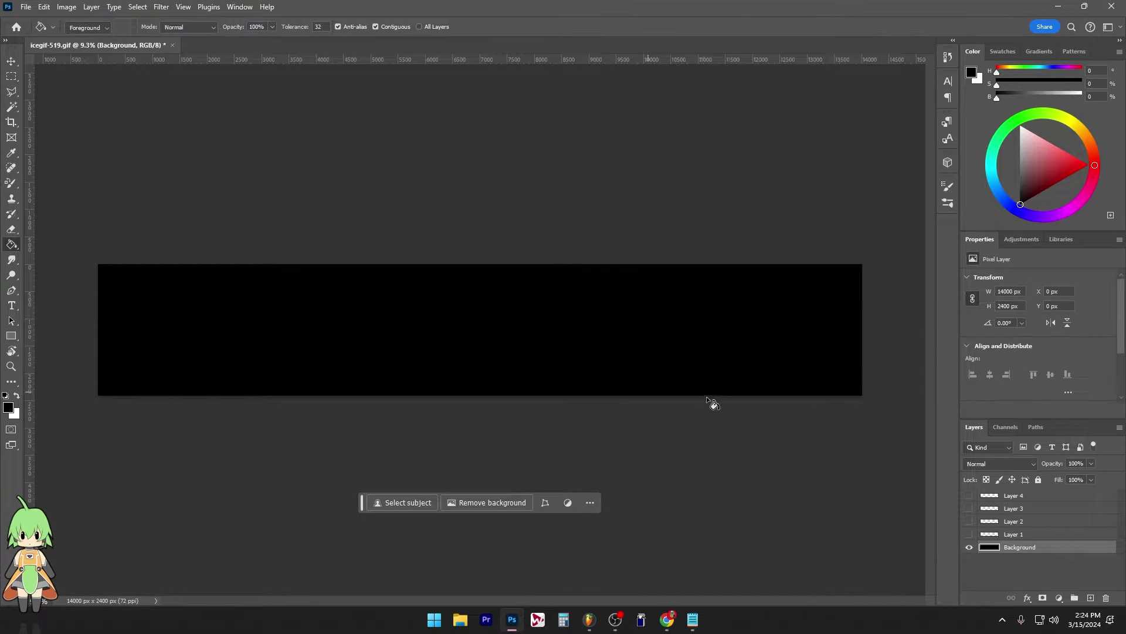
click(1042, 574)
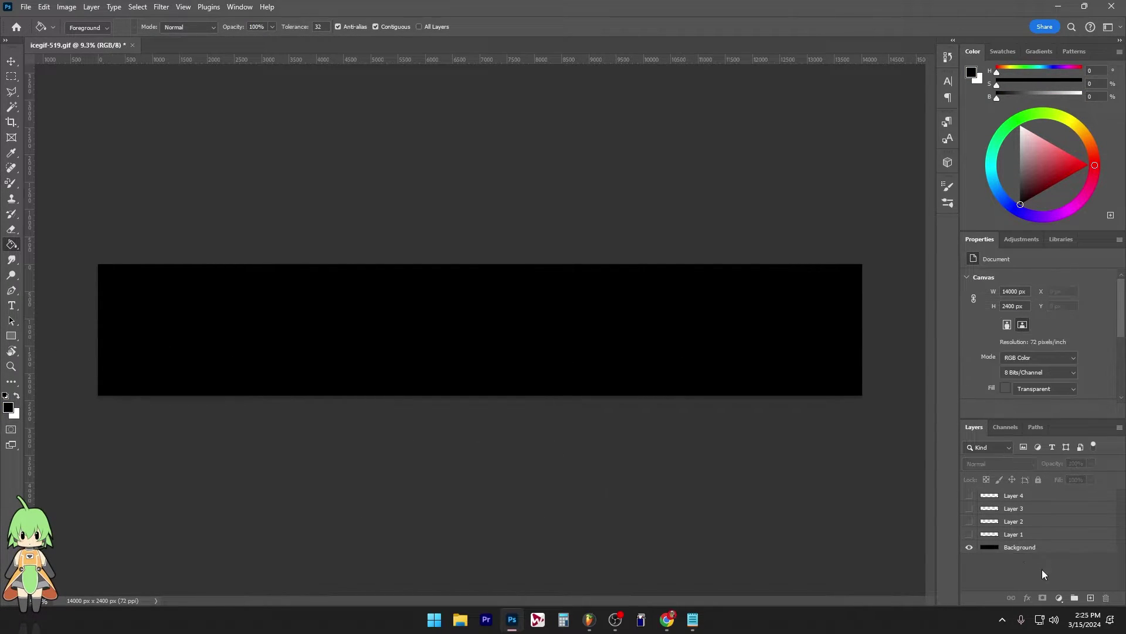
click(969, 549)
click(969, 549)
click(1044, 545)
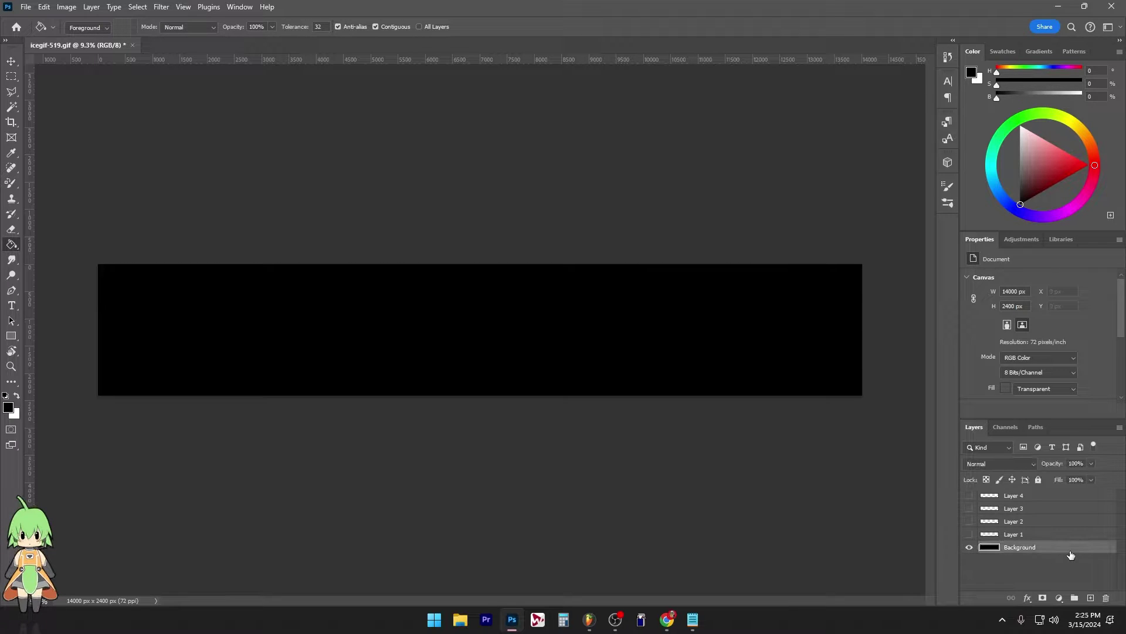
Step: Create a new guide layout with 8 columns and 3 rows across the canvas
click(1042, 537)
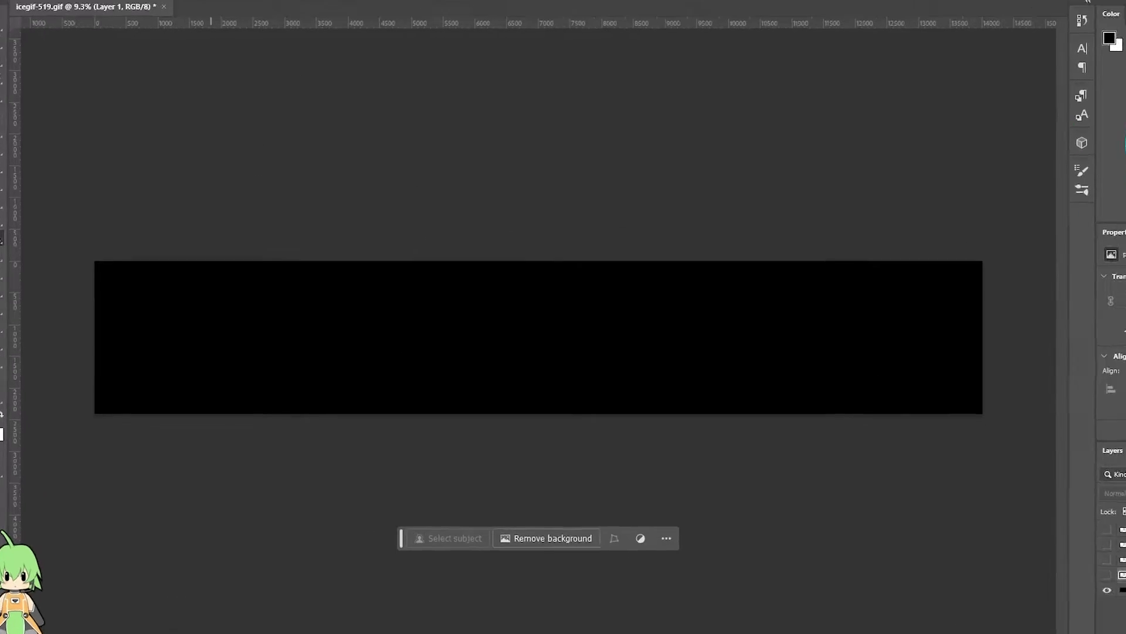
click(183, 7)
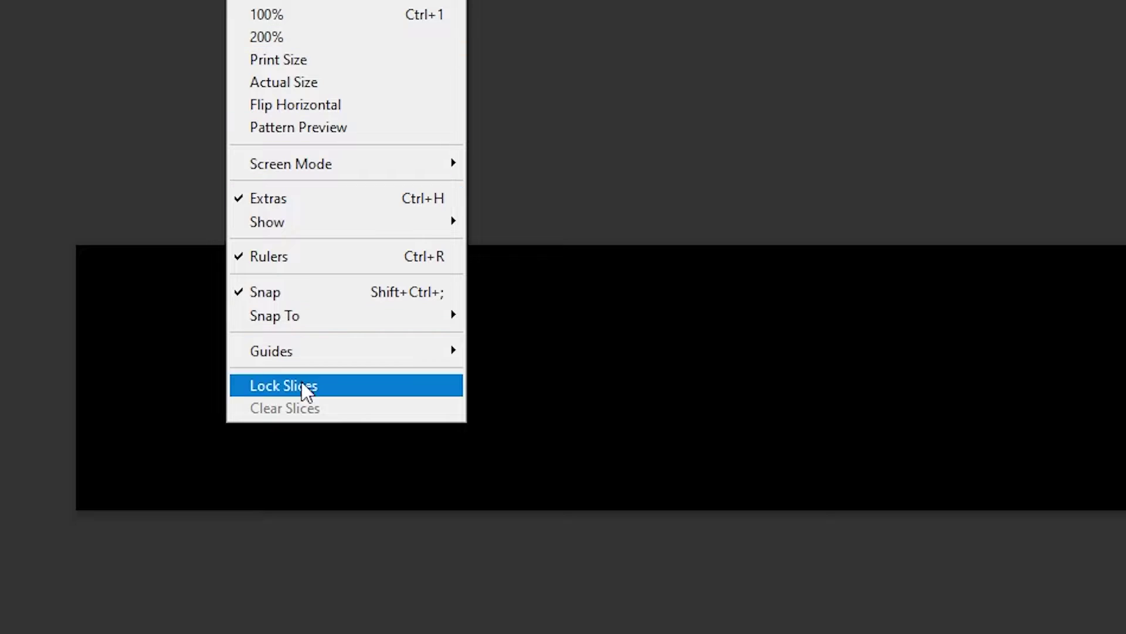
mouse_move(344, 362)
click(588, 508)
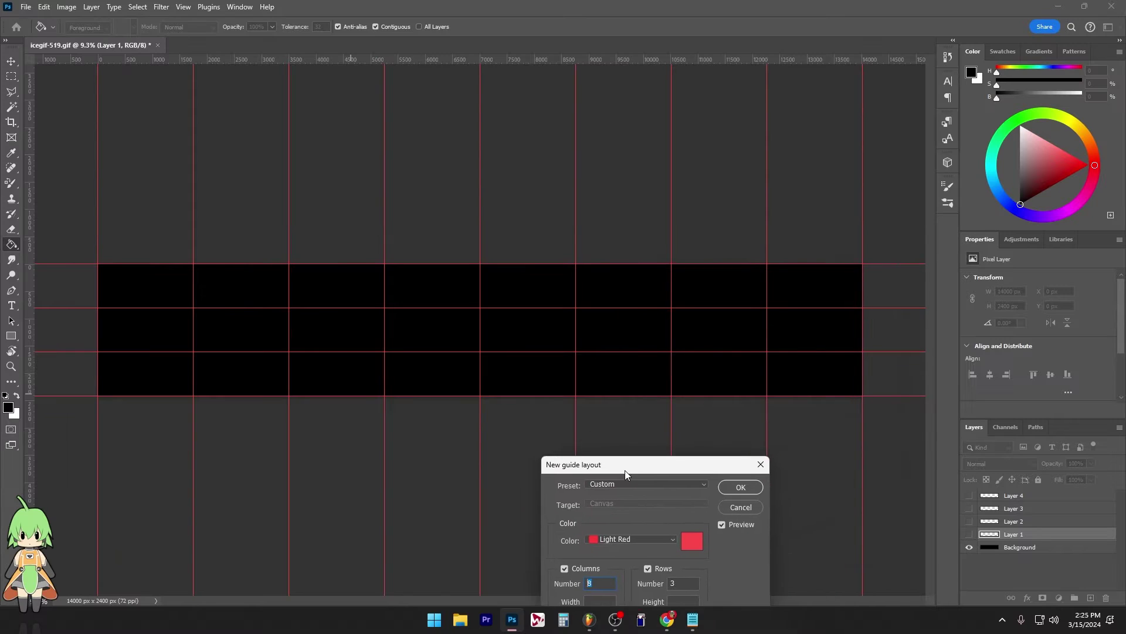
drag(625, 469, 441, 357)
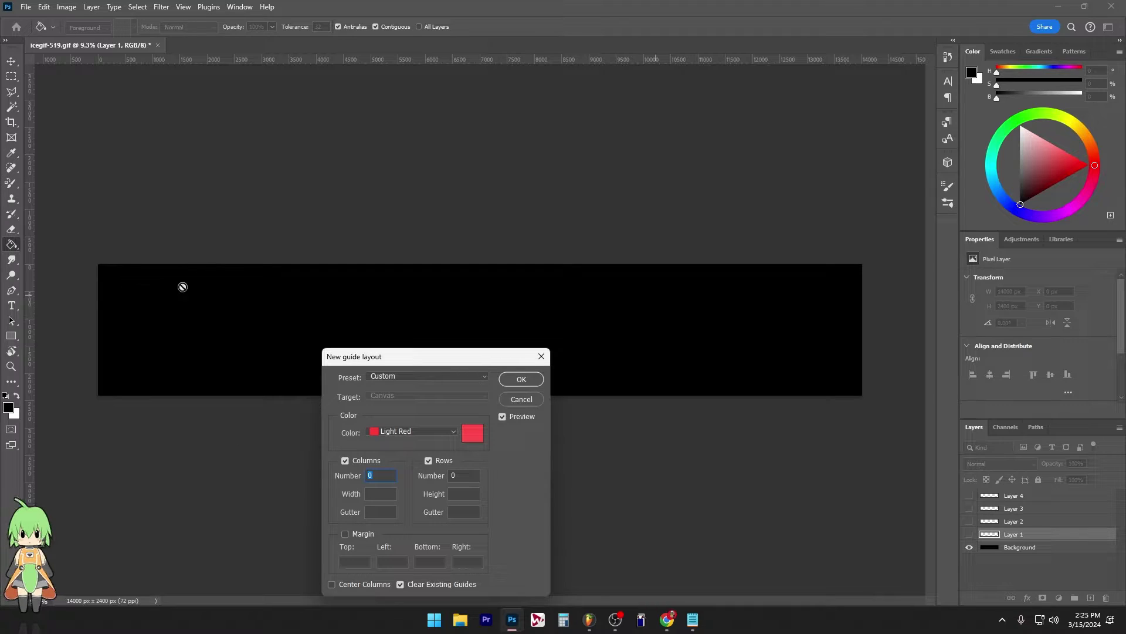
text(8)
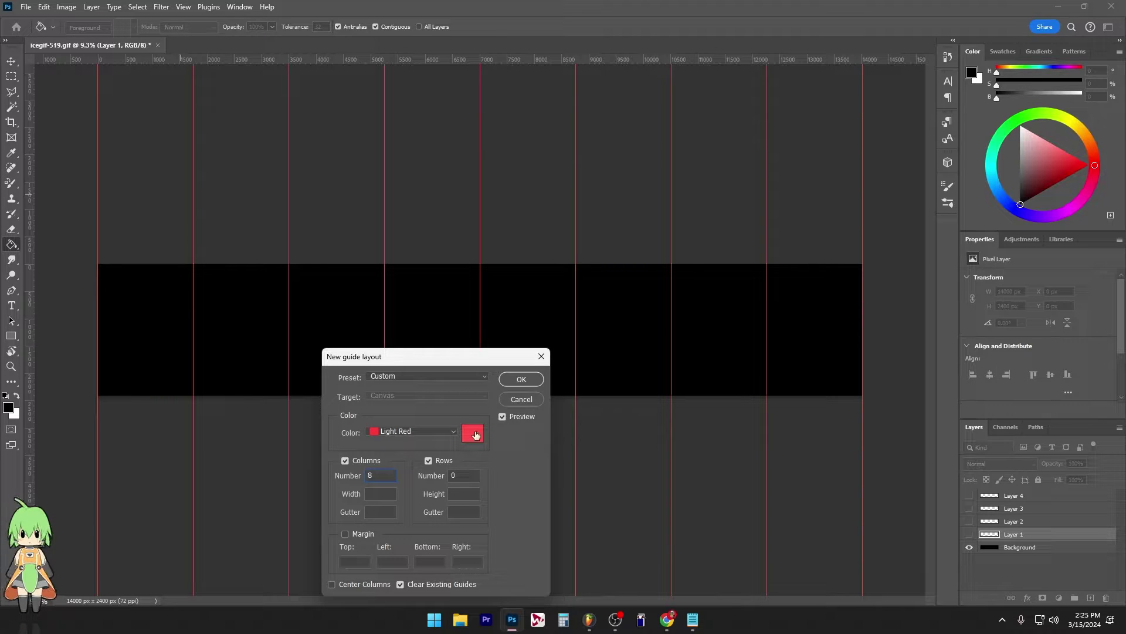
text(3)
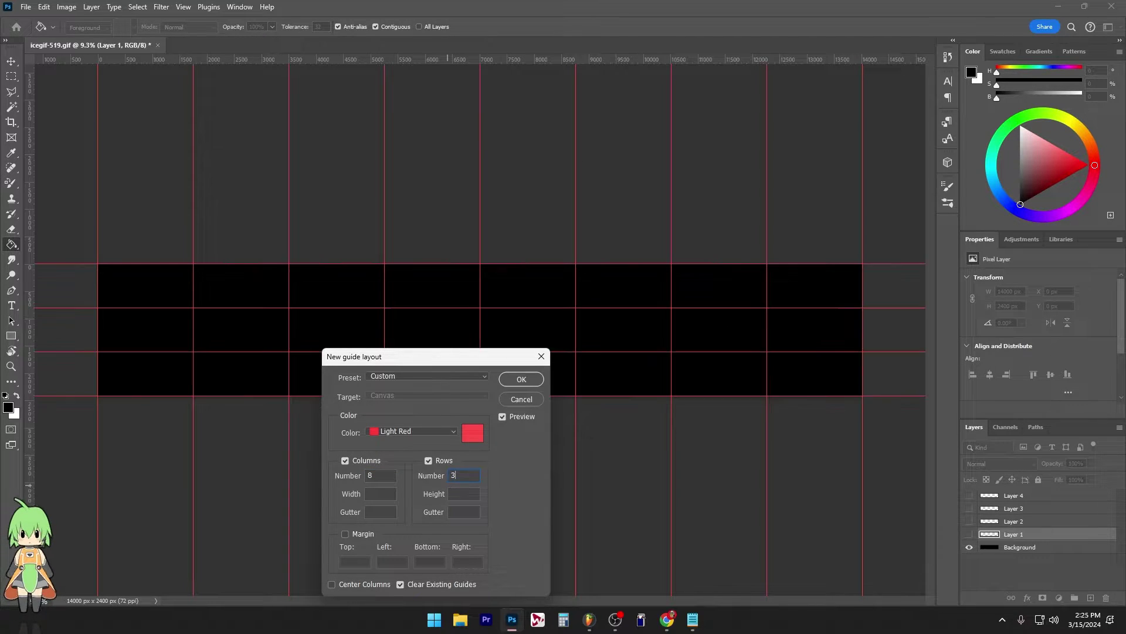
key(Return)
Step: Show Layers 1 to 4 and duplicate all four of them together
click(970, 535)
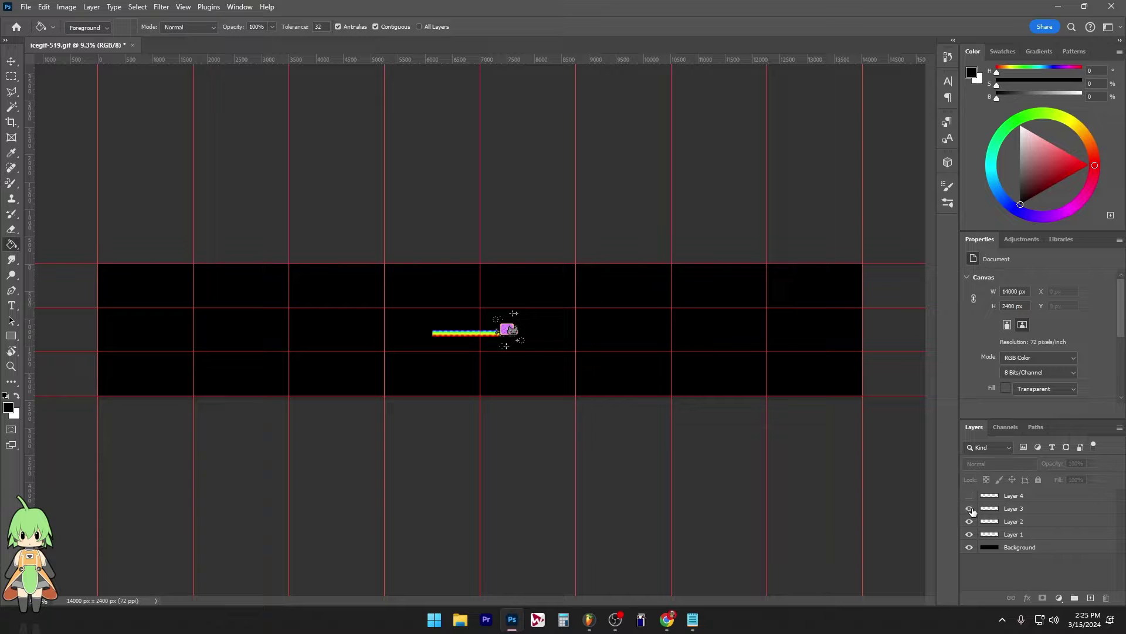
click(970, 495)
click(1044, 534)
shift+click(1037, 495)
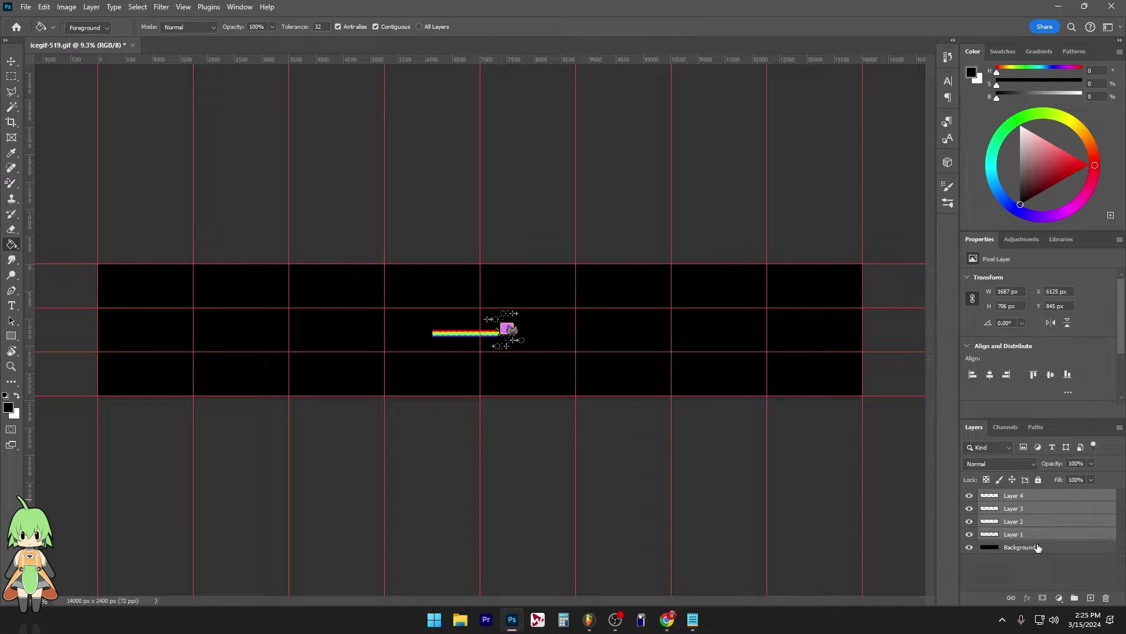
key(ctrl+j)
Step: Finish renaming the frame layers by number so the original Layers 1 to 4 are named 1 to 4
double_click(1022, 570)
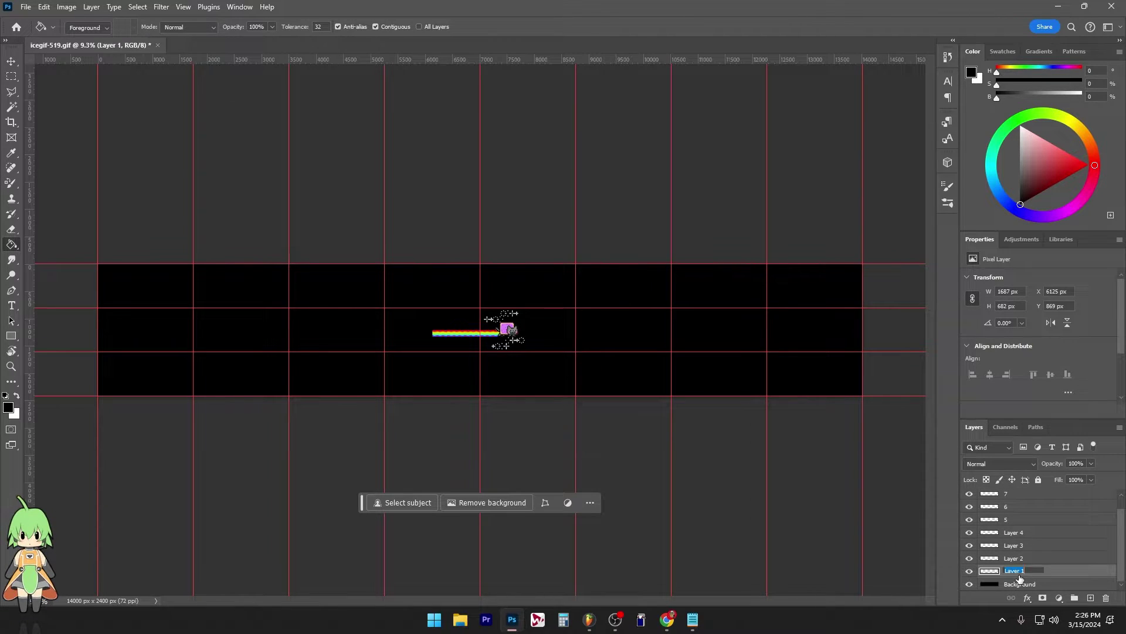
text(1)
key(Return)
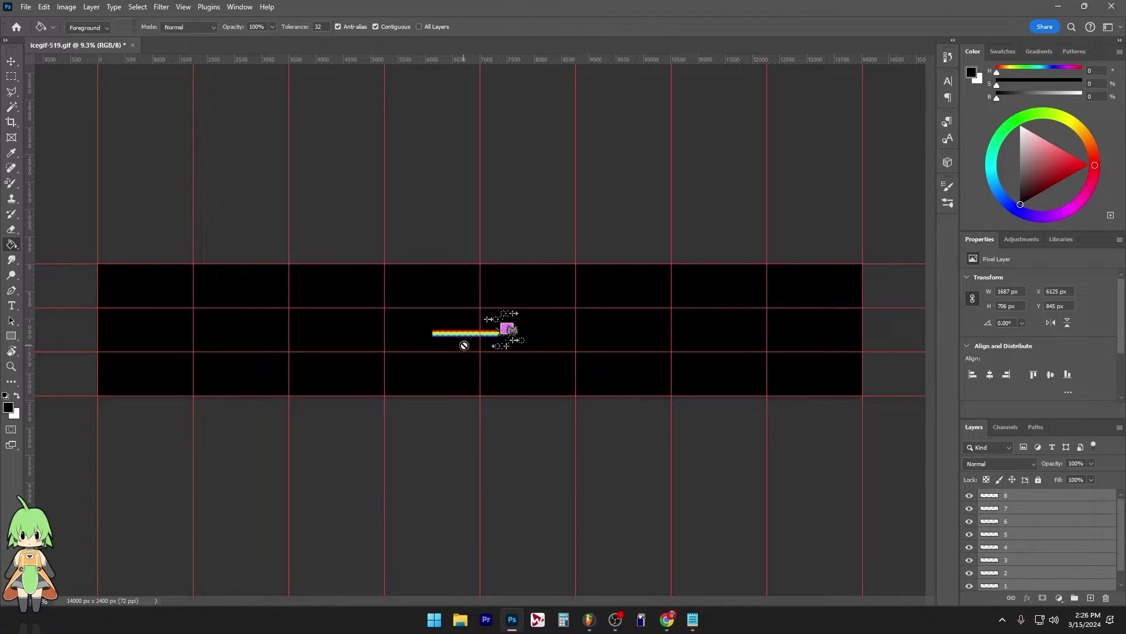
Step: Move all eight frame layers together into the first cell of the top row, at X 0 px and Y 94 px
key(v)
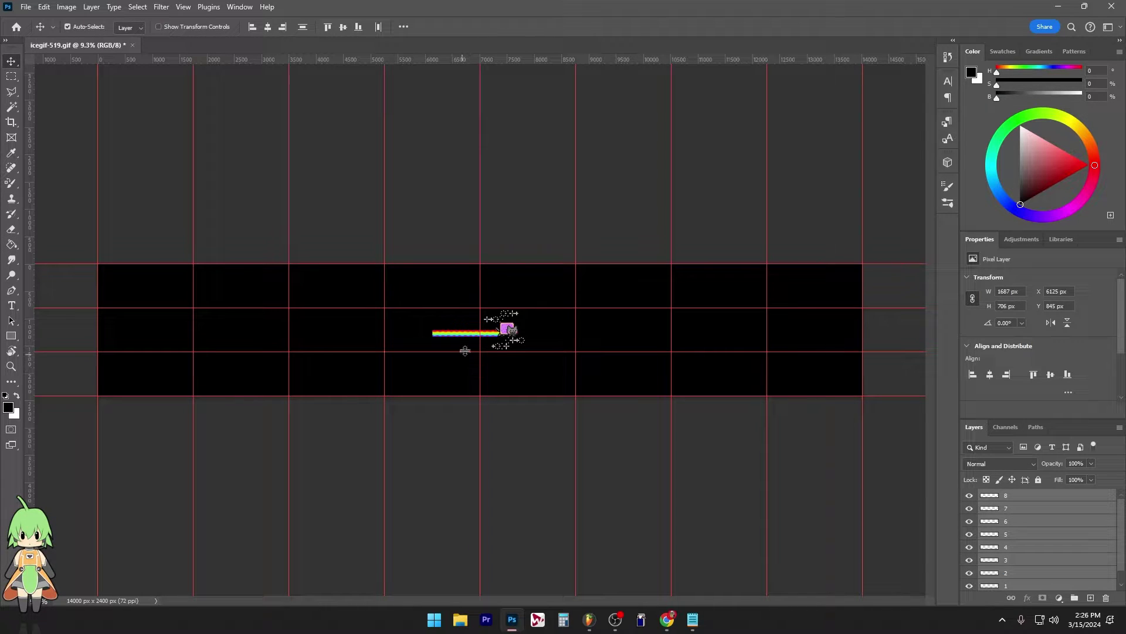
mouse_move(478, 341)
mouse_down()
mouse_move(120, 278)
mouse_move(251, 277)
mouse_move(253, 298)
mouse_up()
shift+click(1044, 497)
scroll(120, 279, up, 5)
scroll(611, 334, down, 2)
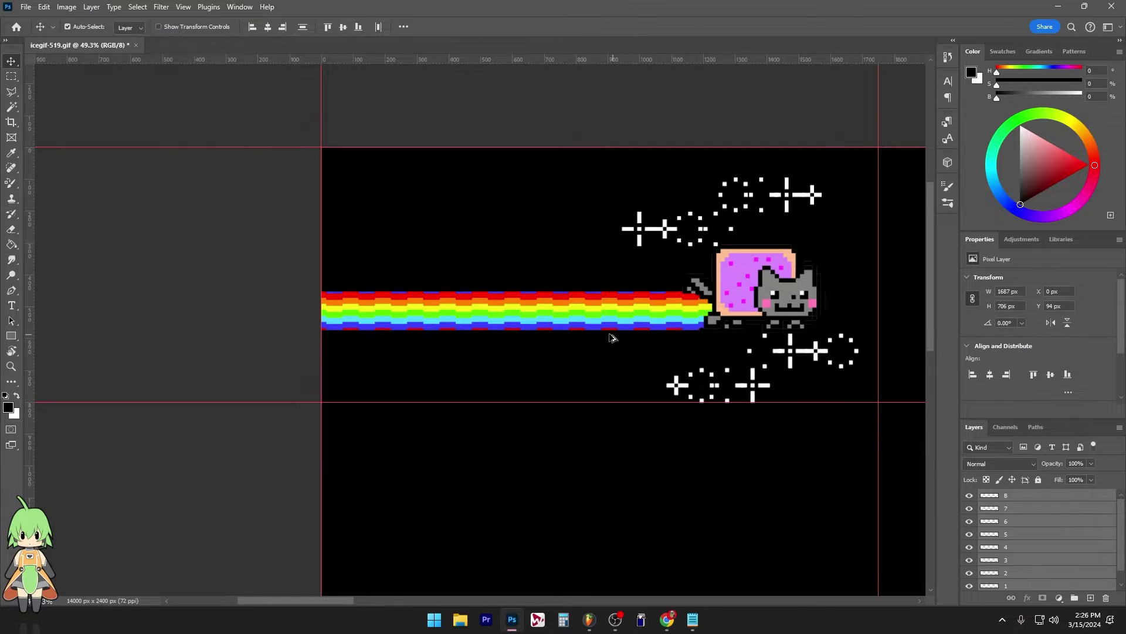
Step: Move only layer 8 horizontally along the top row into the last column, flush with that column's starting guide
click(1103, 496)
scroll(667, 377, right, 2)
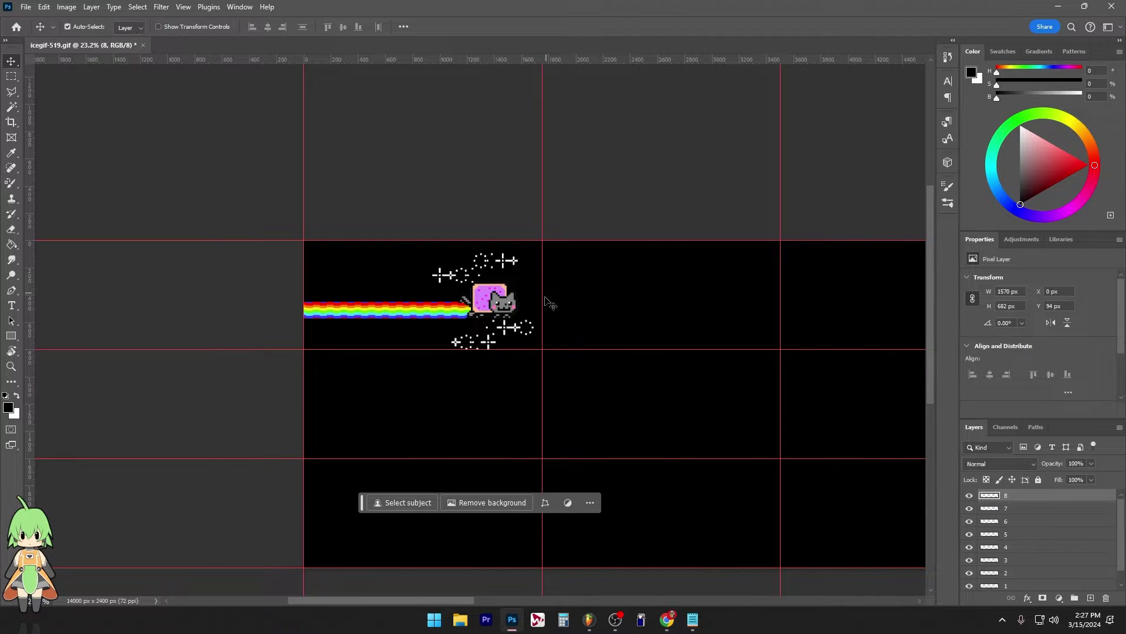
key(shift+Right)
key(shift+Right)
key(shift+Right)
key(shift+Right)
key(shift+Right)
key(shift+Right)
key(shift+Right)
key(shift+Right)
key(shift+Right)
key(shift+Right)
key(shift+Right)
key(shift+Right)
key(shift+Right)
key(shift+Right)
key(shift+Right)
key(shift+Right)
key(shift+Right)
key(shift+Right)
key(shift+Right)
key(shift+Right)
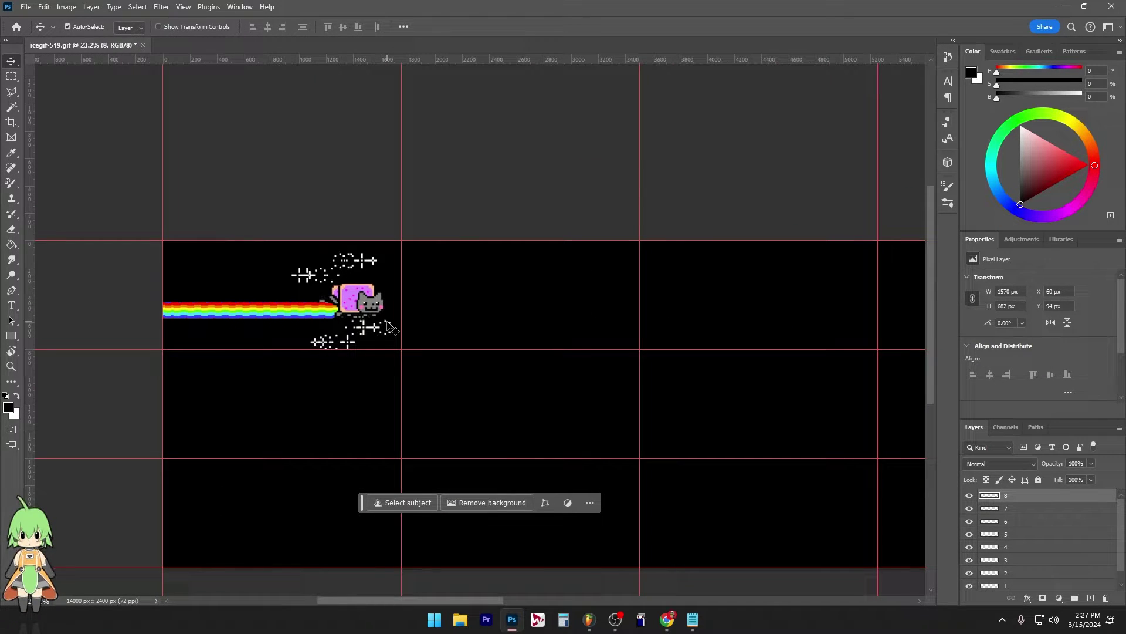
drag(393, 330, 669, 351)
scroll(669, 351, down, 3)
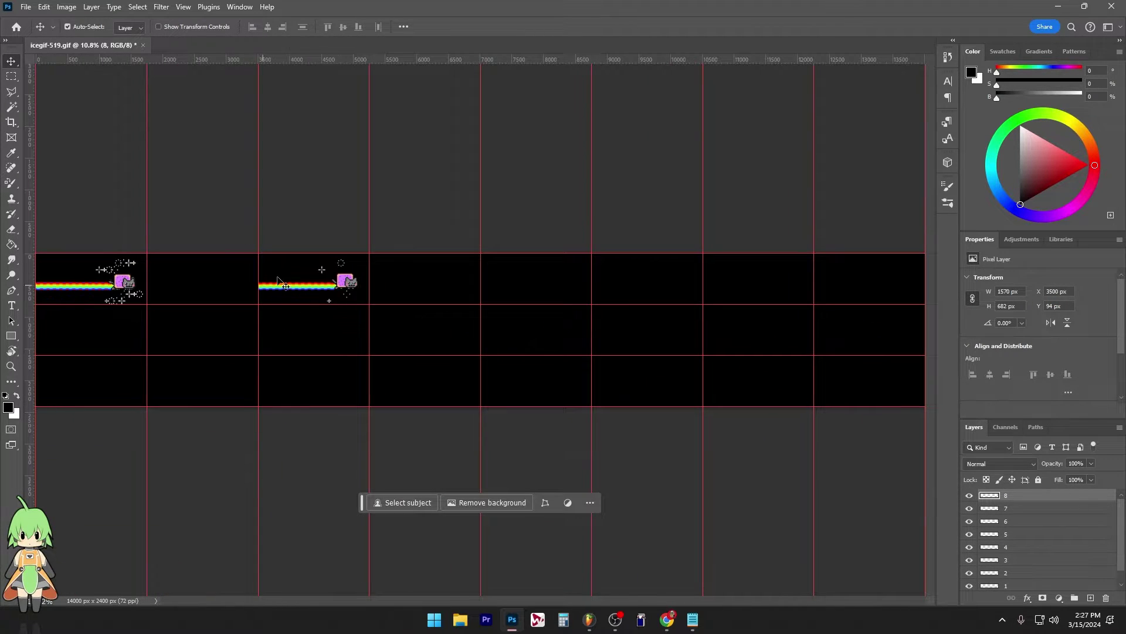
drag(342, 287, 899, 301)
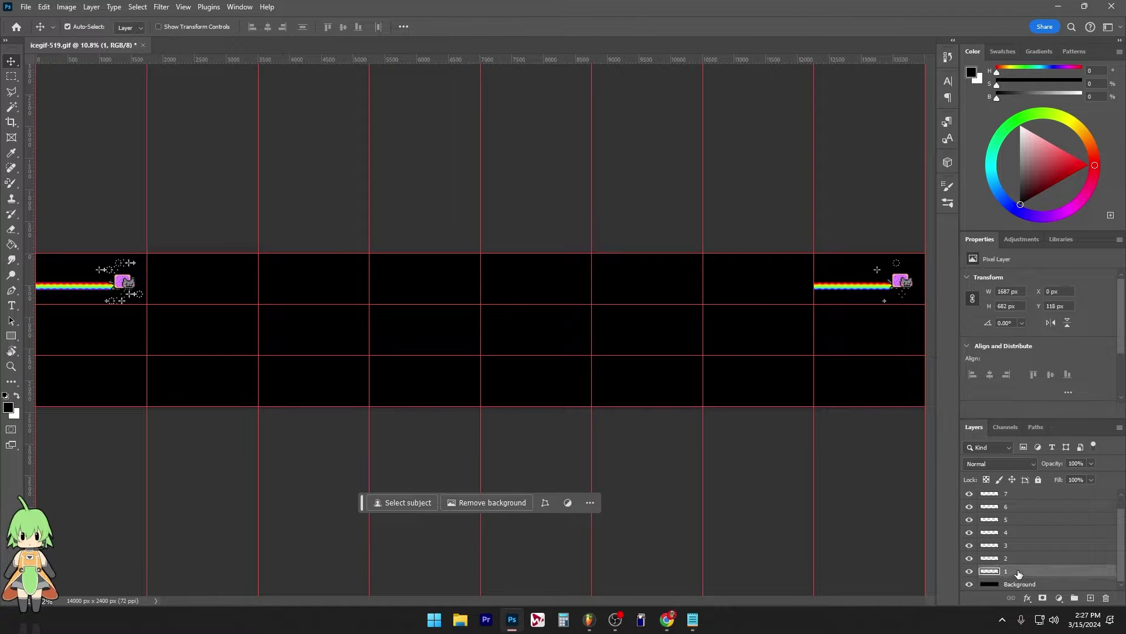
Step: Select layers 1 through 8 and distribute them horizontally across the top row
click(1006, 585)
shift+click(1015, 495)
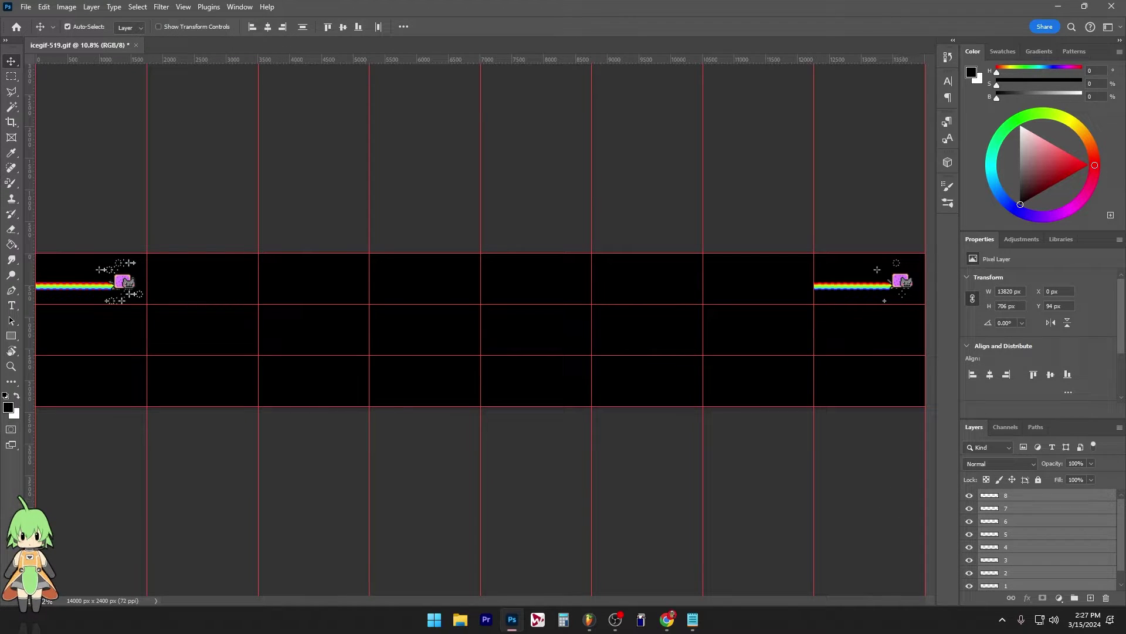
click(379, 26)
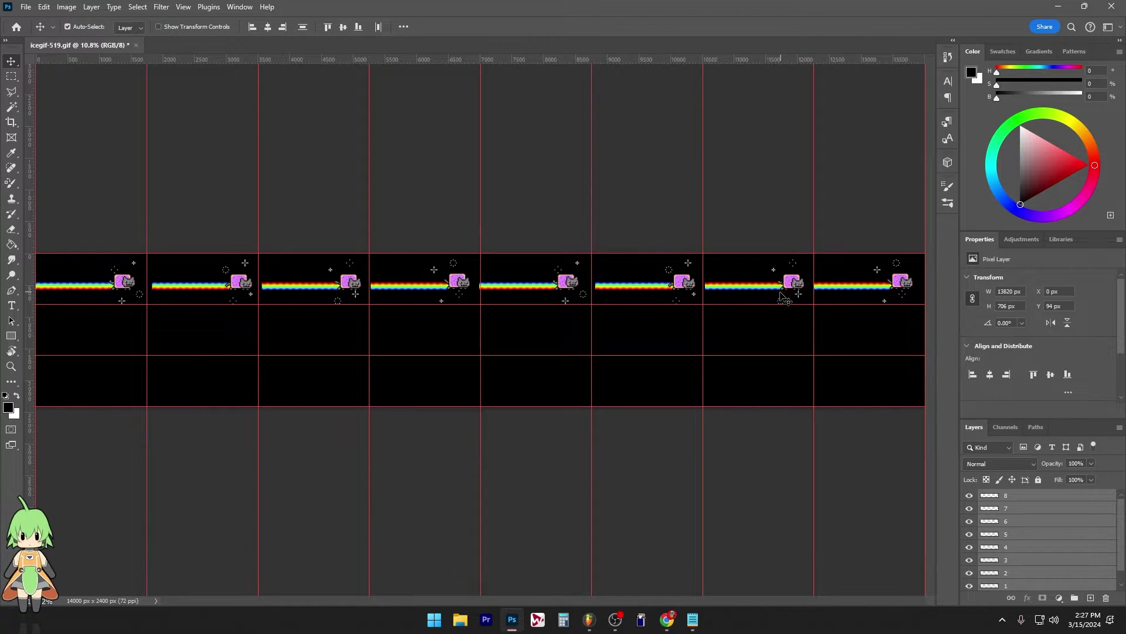
Step: Add a horizontal guide along the upper edge of the rainbow trails in the top row
scroll(818, 171, up, 5)
scroll(817, 182, down, 2)
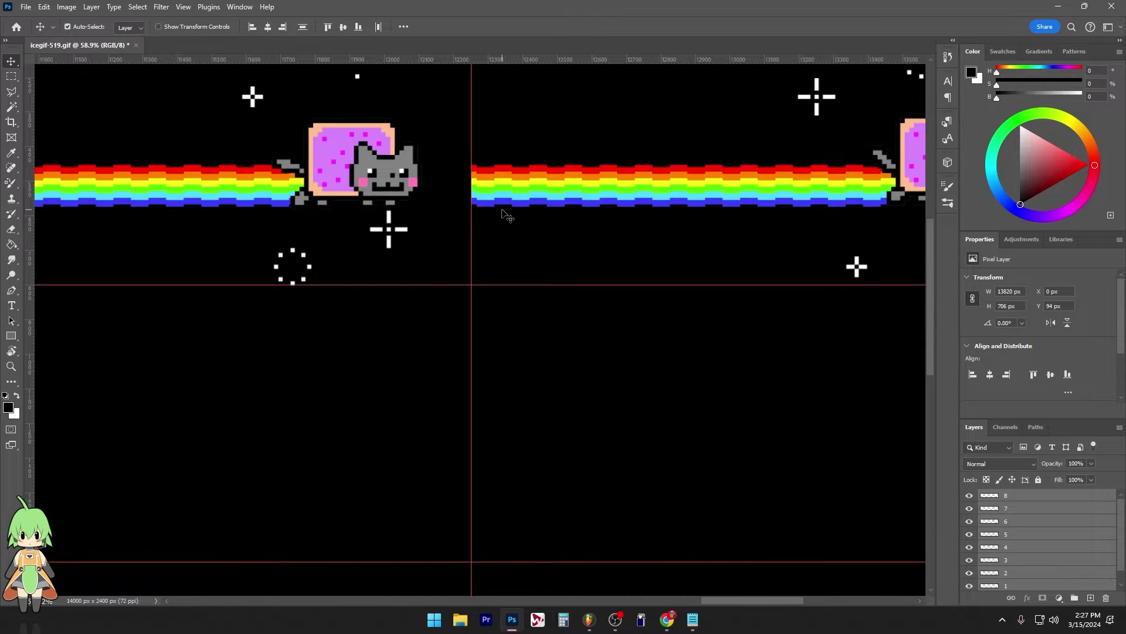
scroll(478, 179, down, 3)
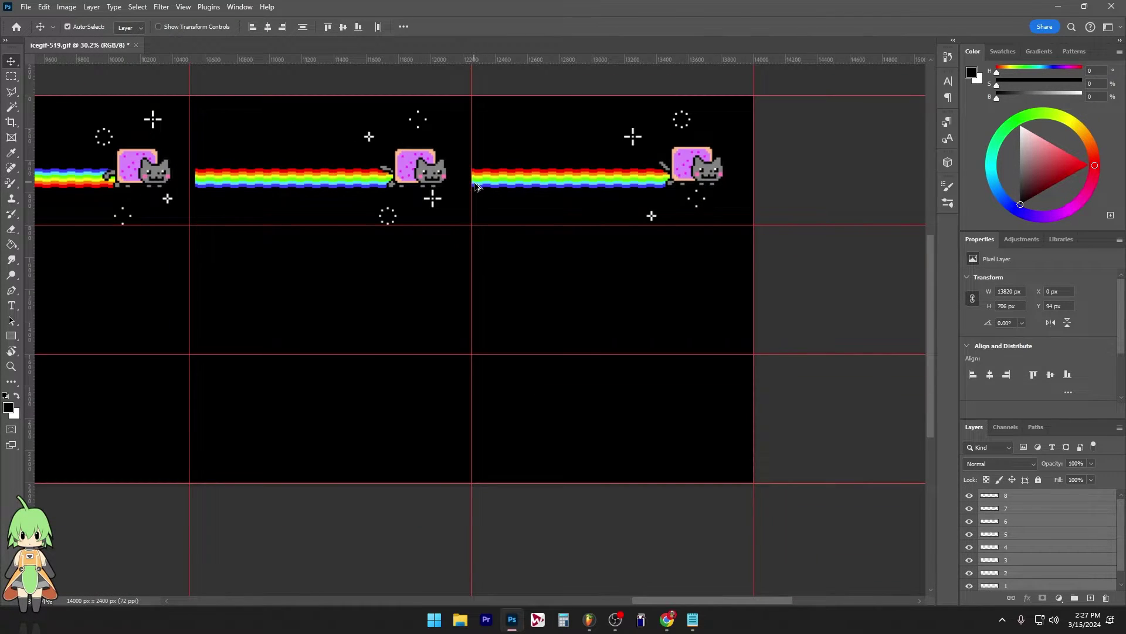
scroll(472, 167, up, 2)
scroll(473, 176, up, 2)
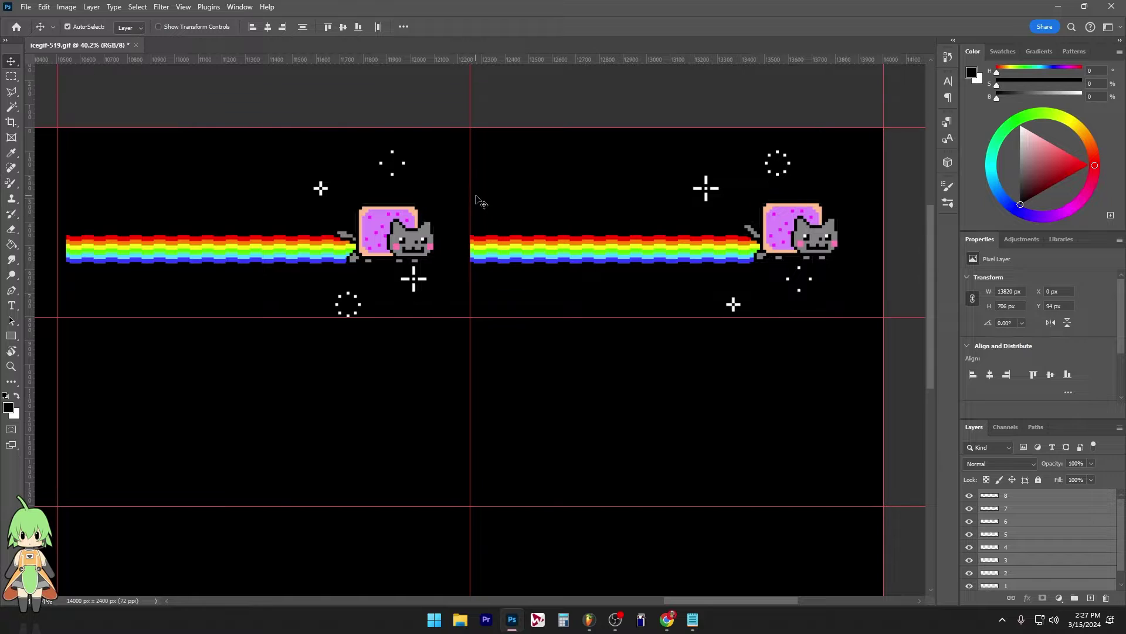
scroll(458, 211, left, 2)
scroll(438, 218, left, 1)
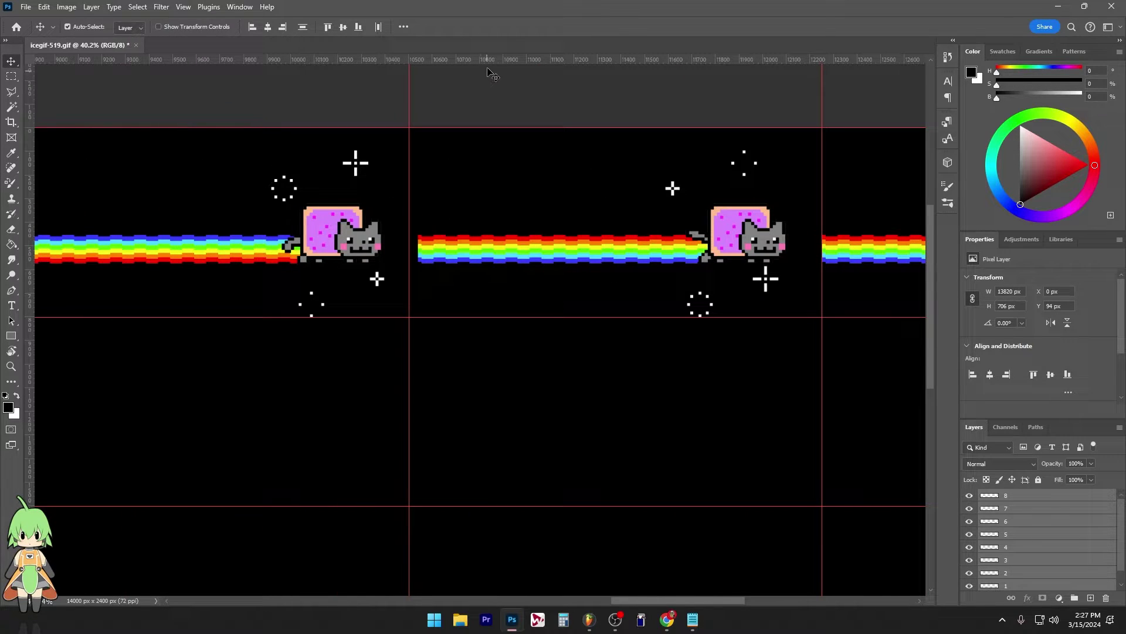
drag(491, 67, 541, 64)
drag(535, 60, 543, 241)
scroll(373, 483, up, 2)
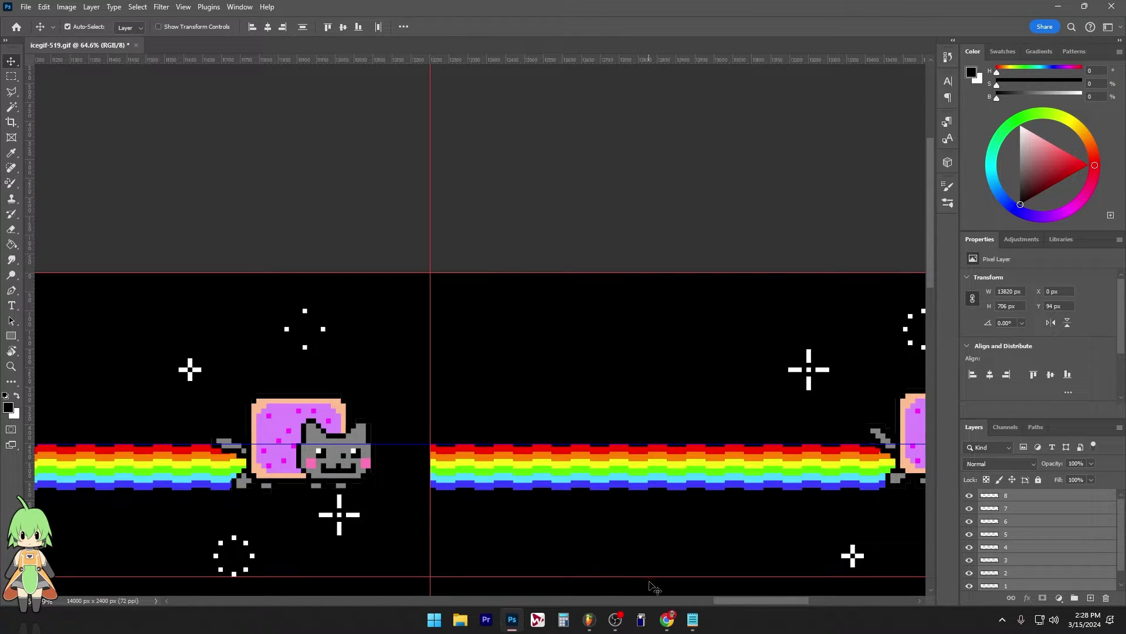
Step: Shift layer 7 so its rainbow starts exactly on its column guide, at X 10500 px and Y 94 px
drag(746, 602, 668, 601)
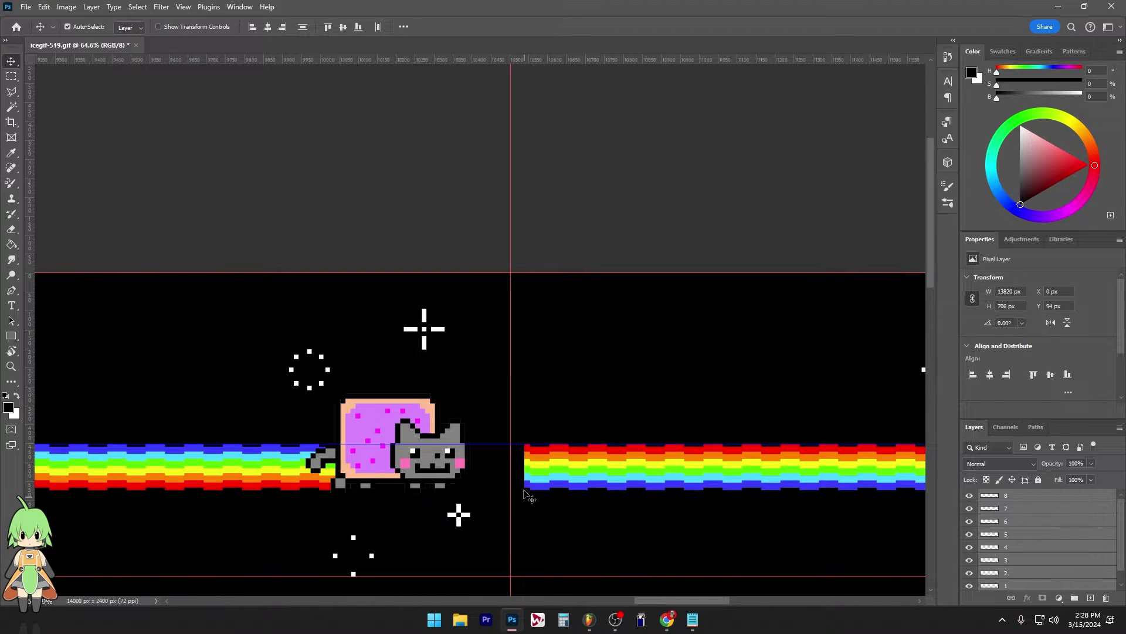
drag(603, 485, 563, 474)
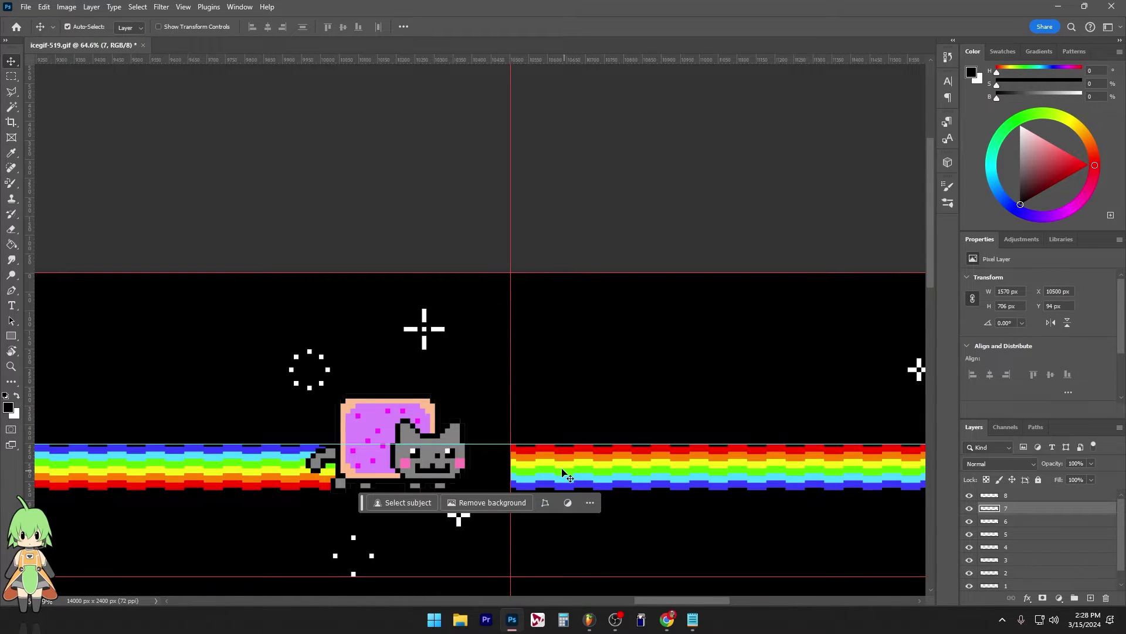
scroll(515, 453, up, 10)
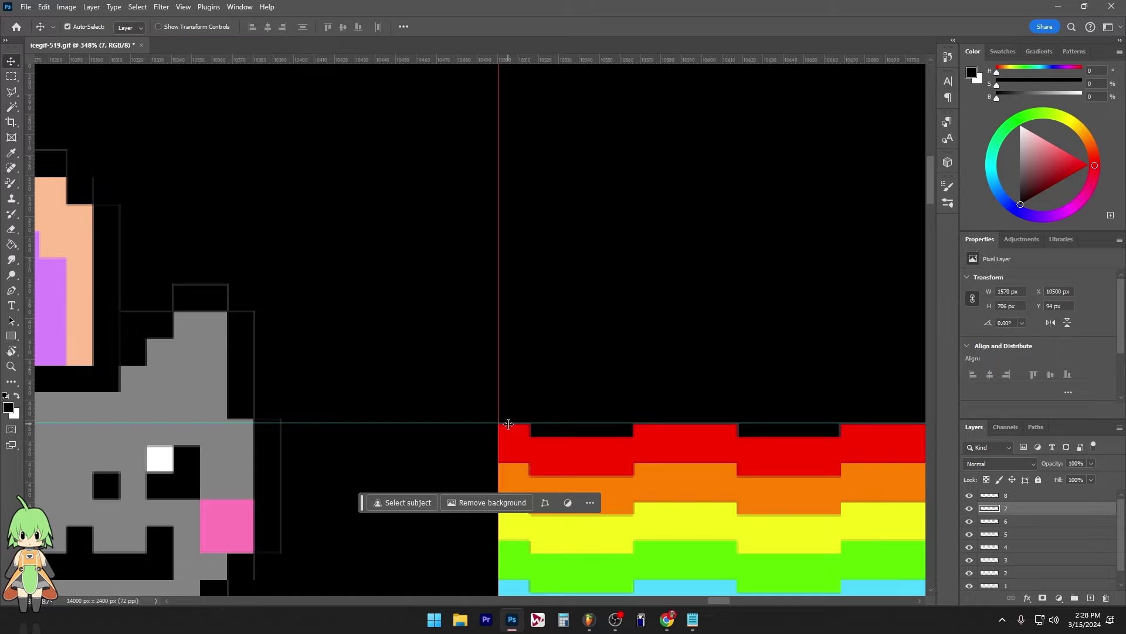
scroll(559, 427, down, 10)
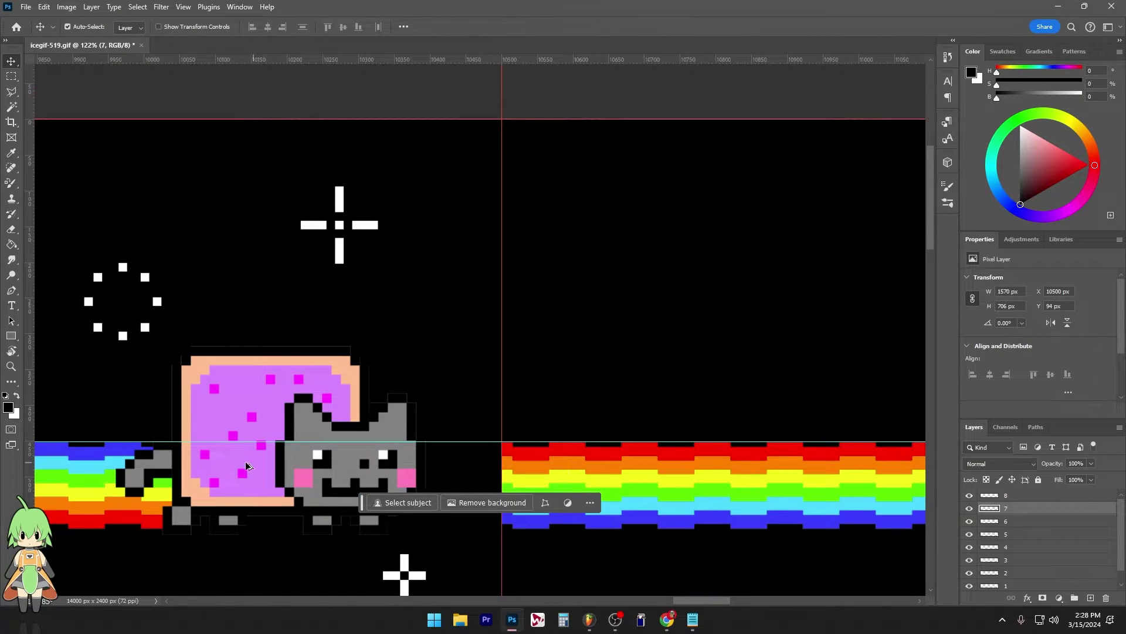
Step: Shift layer 6 so its rainbow starts exactly on its column guide, at X 8750 px and Y 94 px
scroll(340, 463, up, 3)
drag(337, 471, 297, 471)
scroll(306, 452, up, 8)
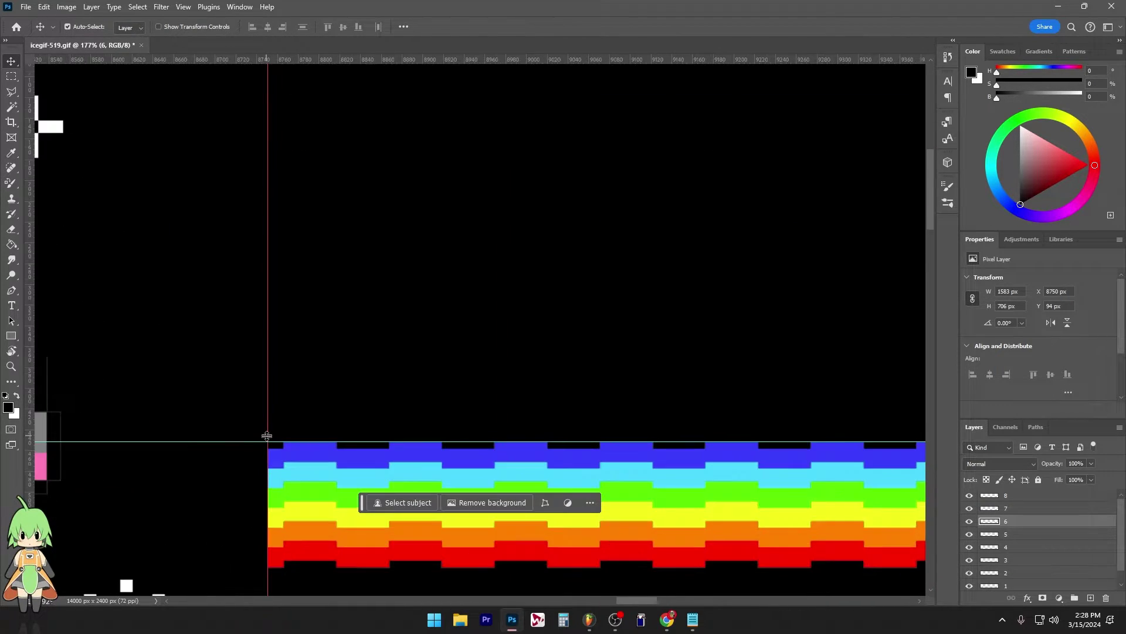
scroll(321, 437, down, 15)
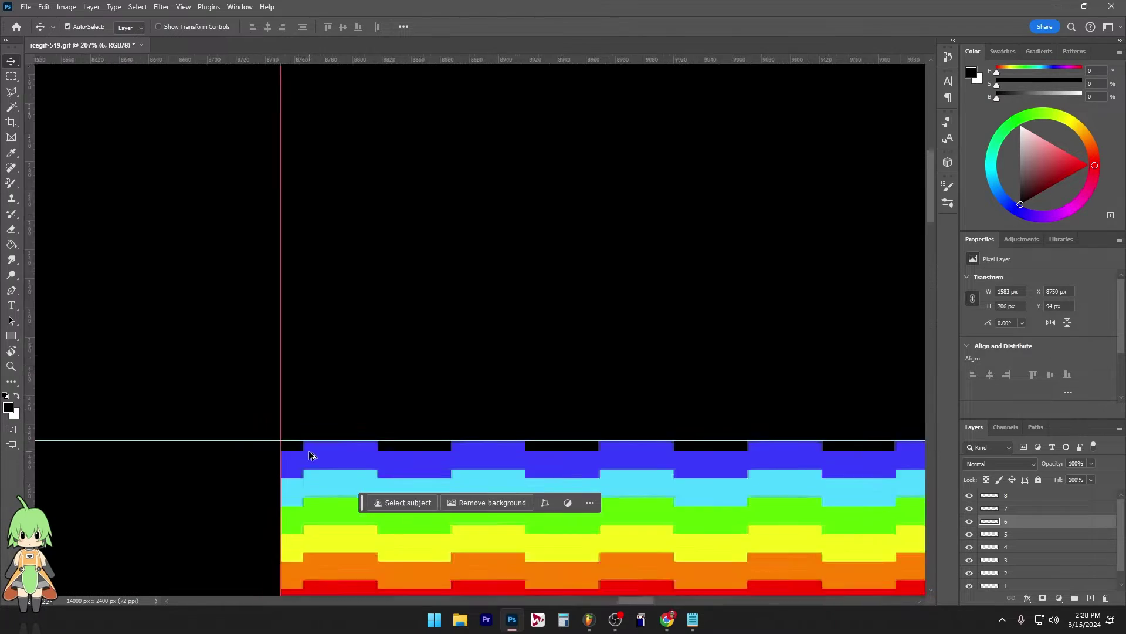
Step: Select all eight frame layers and move them into the middle row, resting the lowest sparkle on the row guide at Y 894 px
key(ctrl+alt+a)
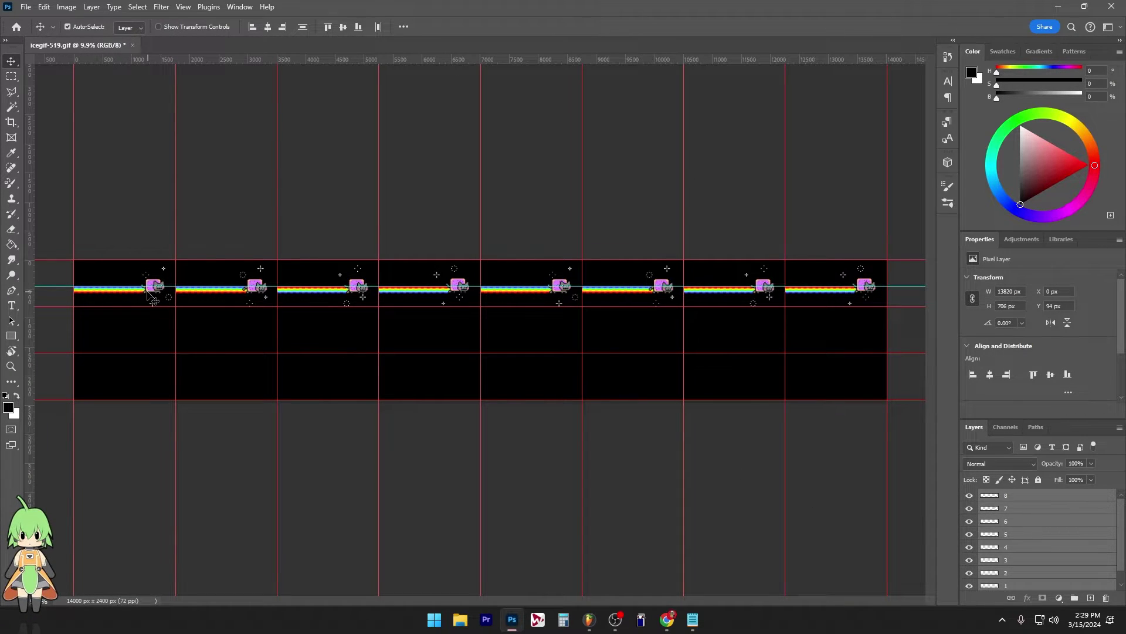
drag(148, 292, 148, 337)
scroll(152, 350, up, 10)
scroll(203, 386, up, 2)
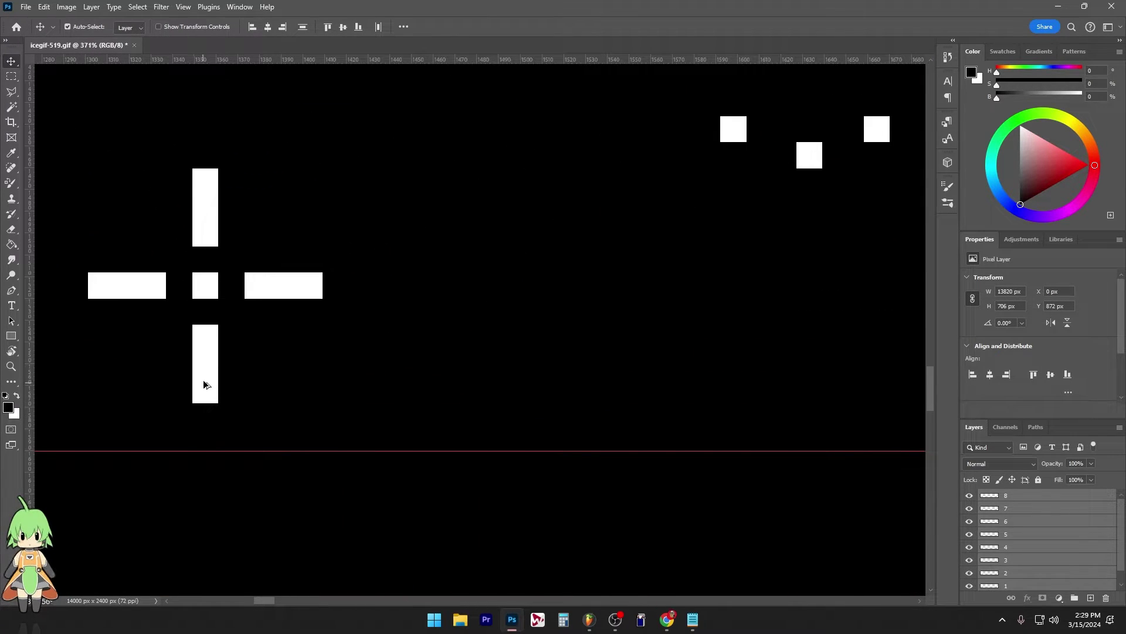
drag(214, 373, 211, 425)
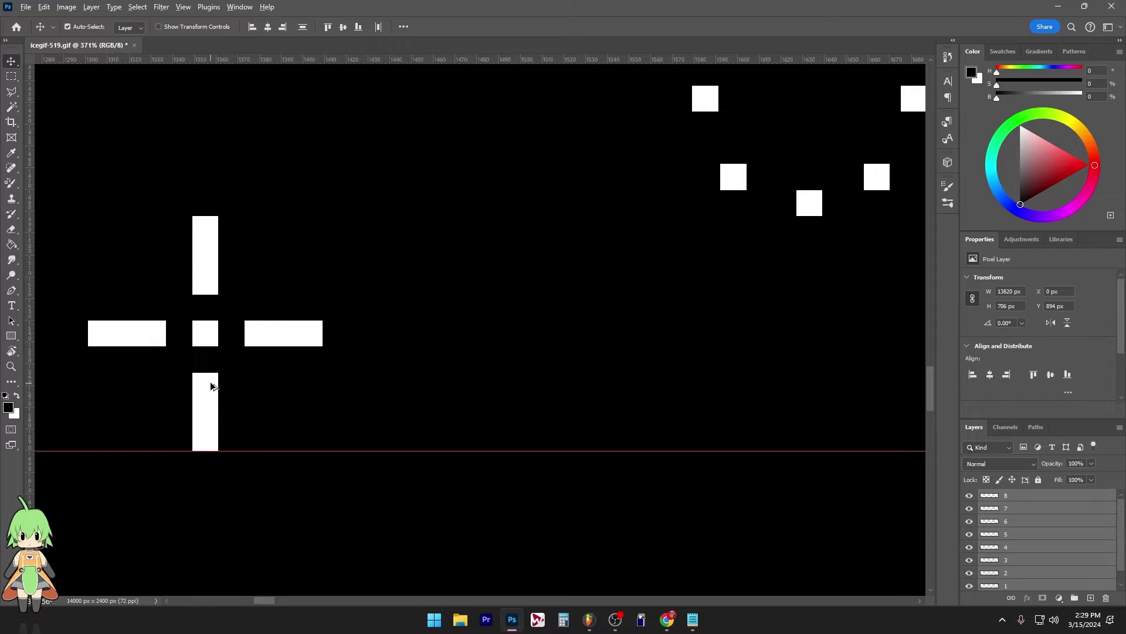
Step: Examine the lower sparkles of each frame along the middle row for their alignment with the row and column guides
scroll(210, 382, down, 6)
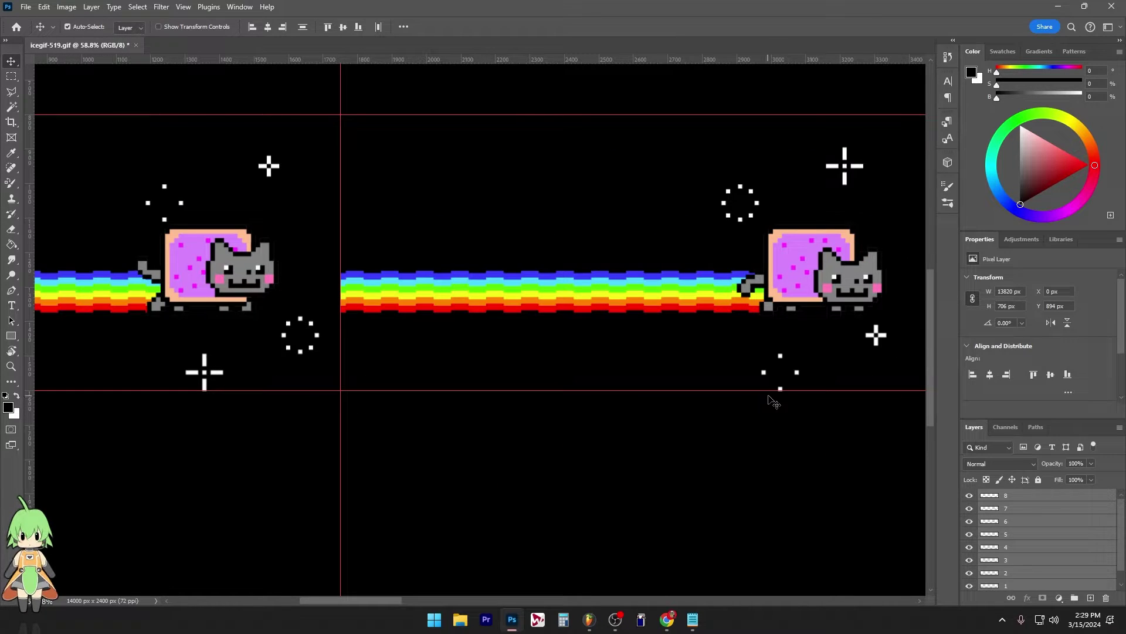
scroll(766, 388, up, 4)
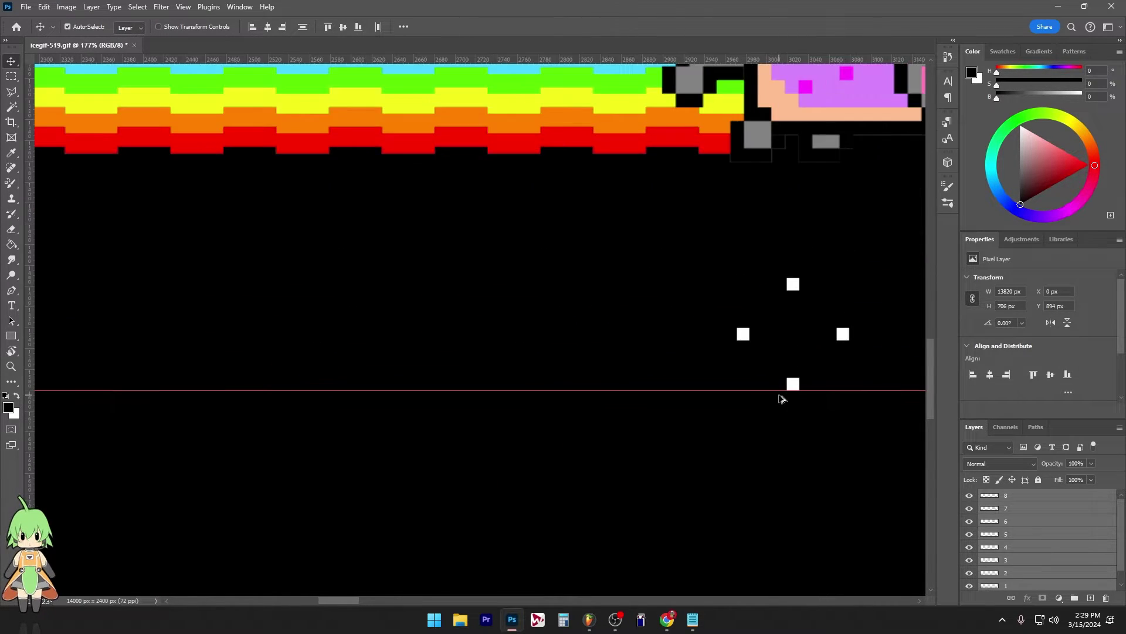
scroll(737, 395, right, 5)
scroll(686, 402, right, 8)
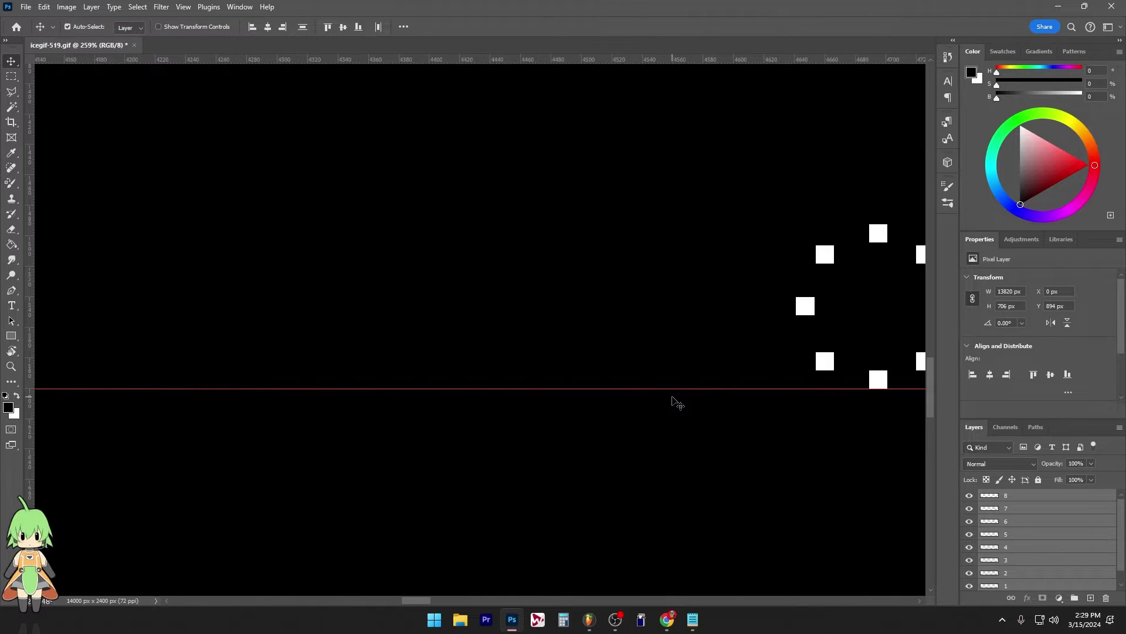
scroll(399, 395, left, 2)
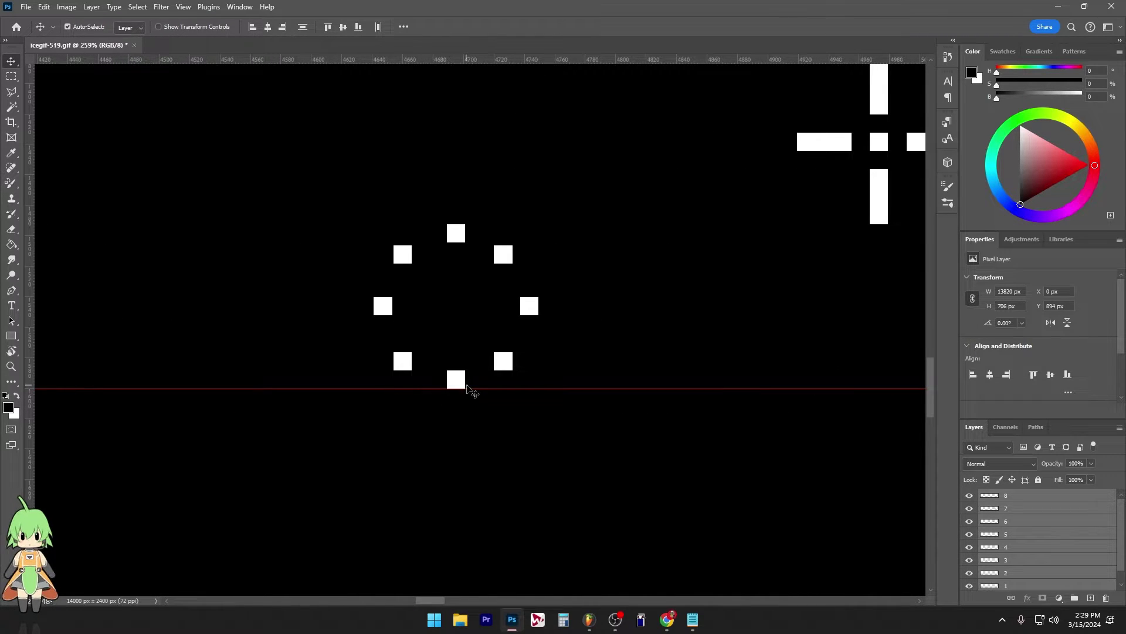
scroll(473, 387, right, 10)
scroll(463, 380, right, 20)
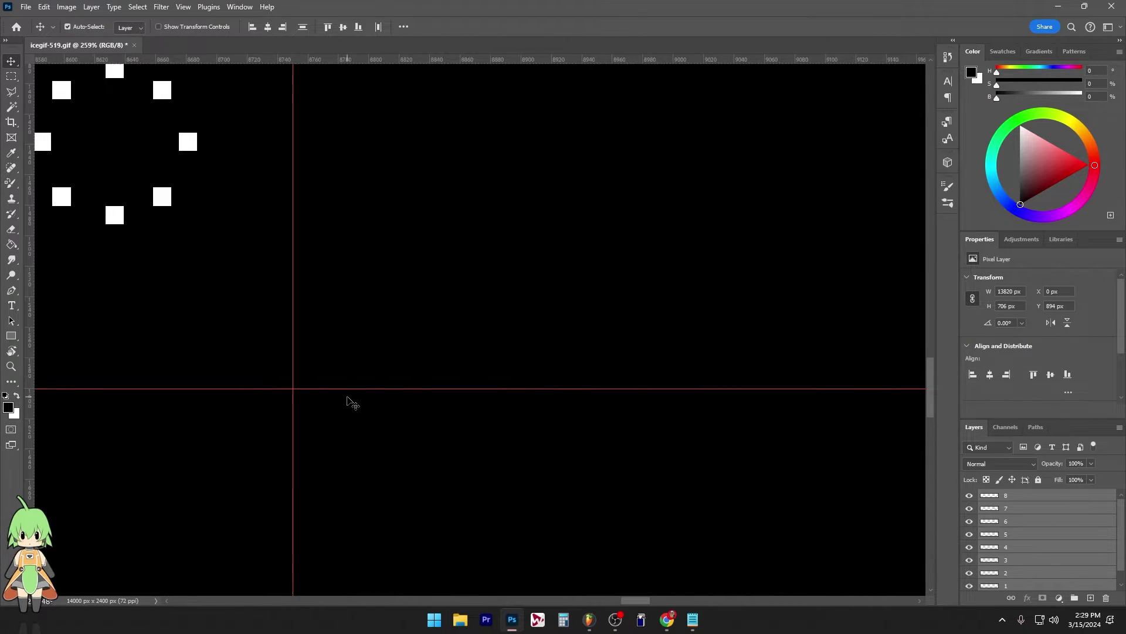
scroll(346, 421, right, 7)
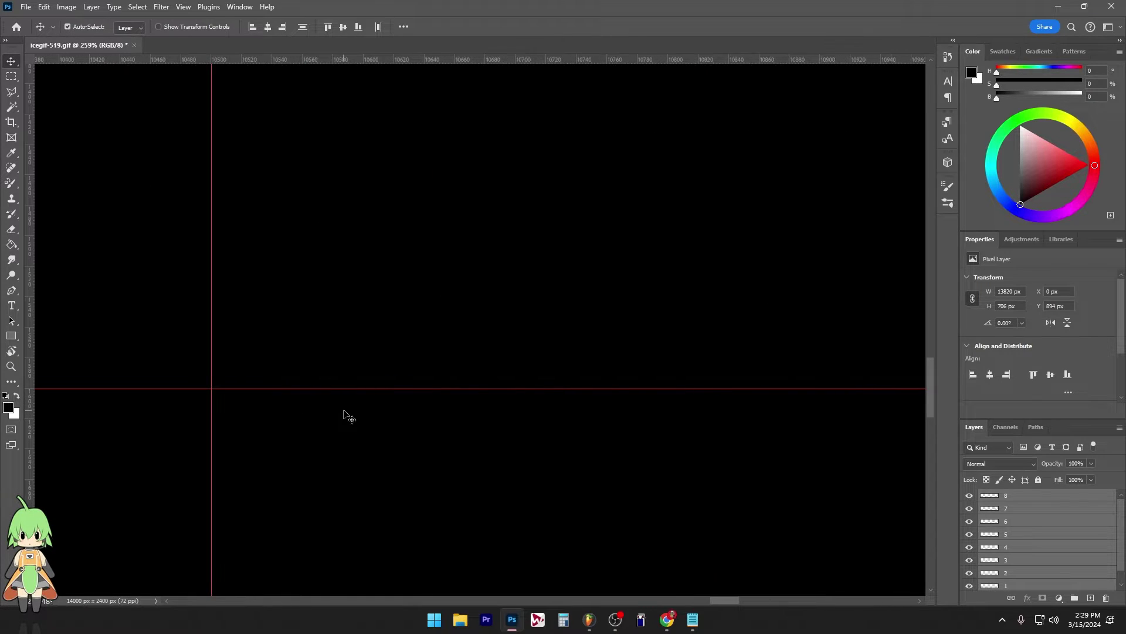
scroll(357, 421, down, 10)
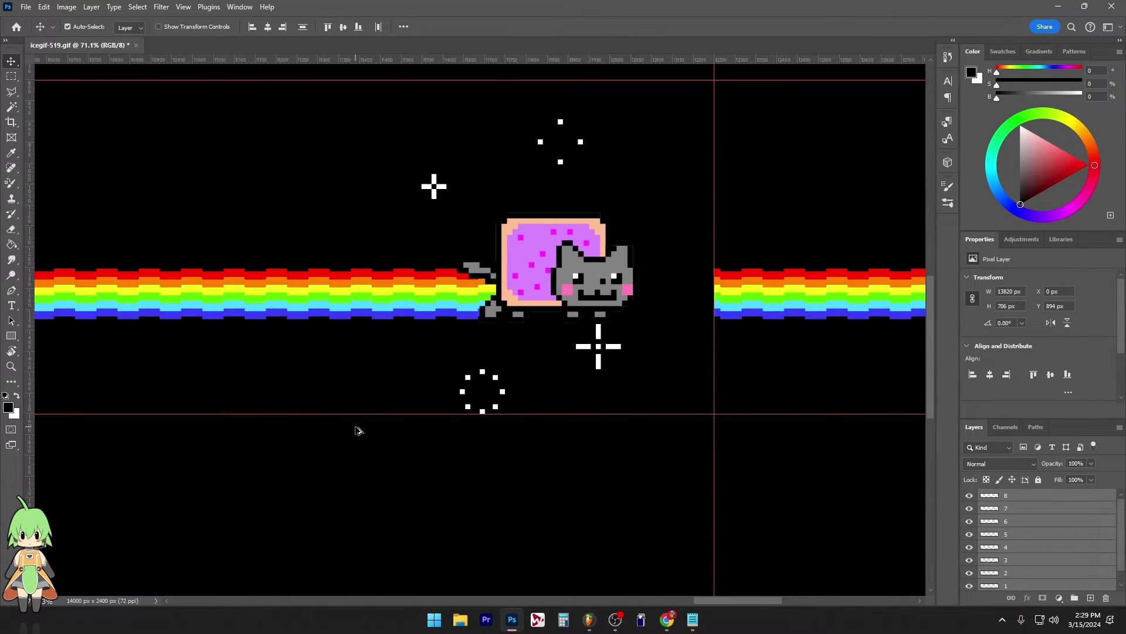
scroll(290, 500, down, 3)
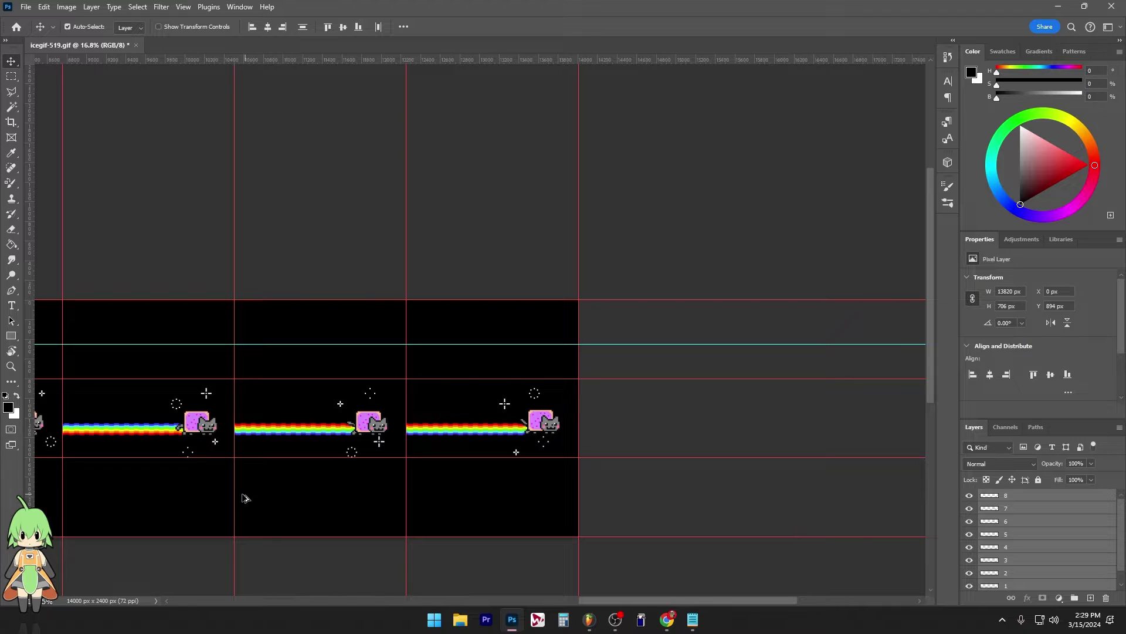
scroll(354, 511, down, 2)
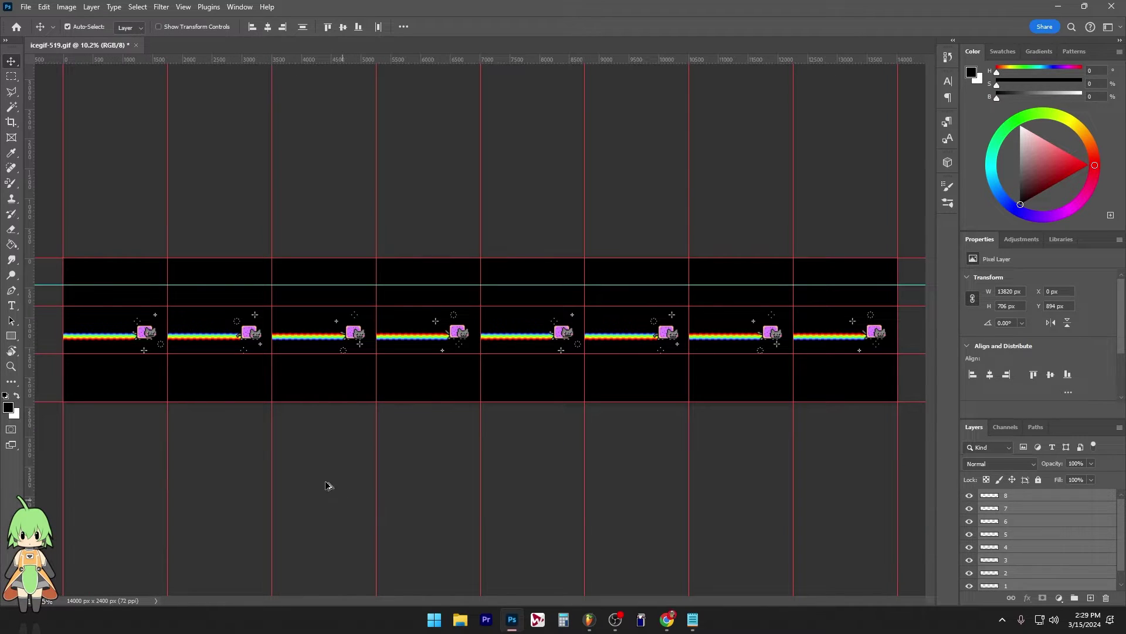
Step: Group layers 1 through 8 as Movement and place a copy of layer 1 in a separate group named Idle
click(1026, 573)
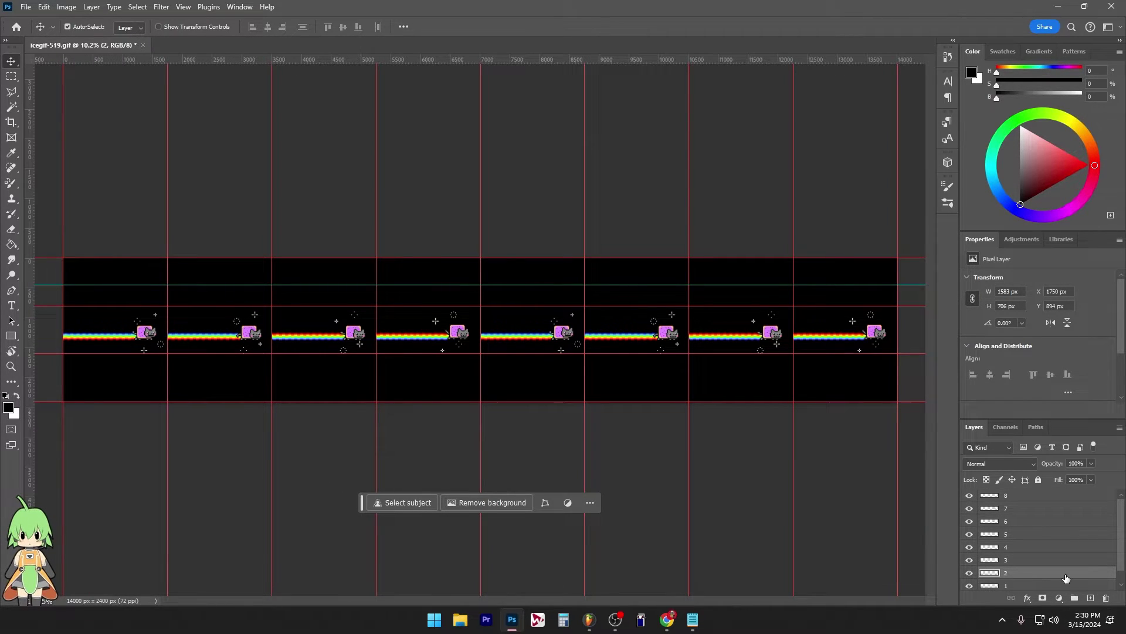
scroll(1028, 545, down, 1)
click(1022, 572)
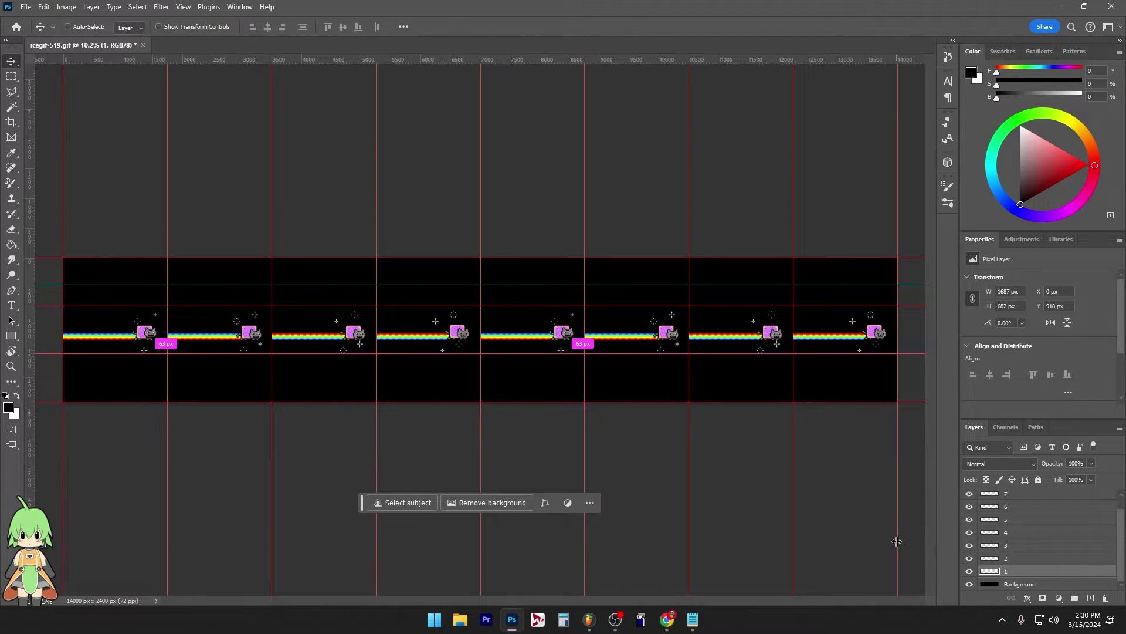
key(alt+bracketleft)
key(alt+bracketleft)
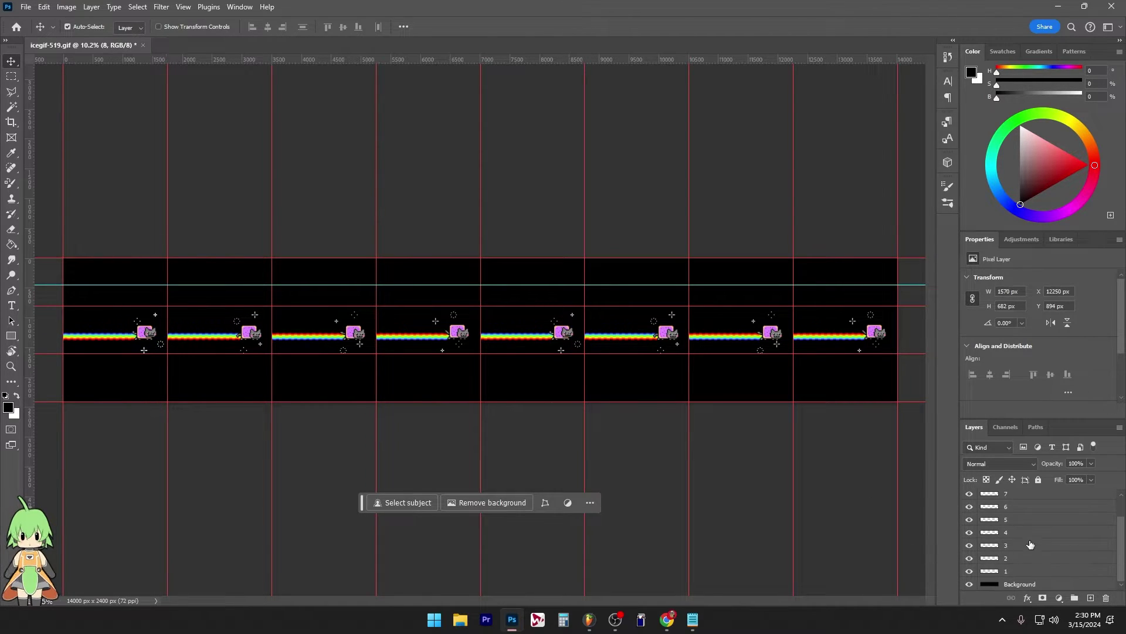
shift+click(1024, 572)
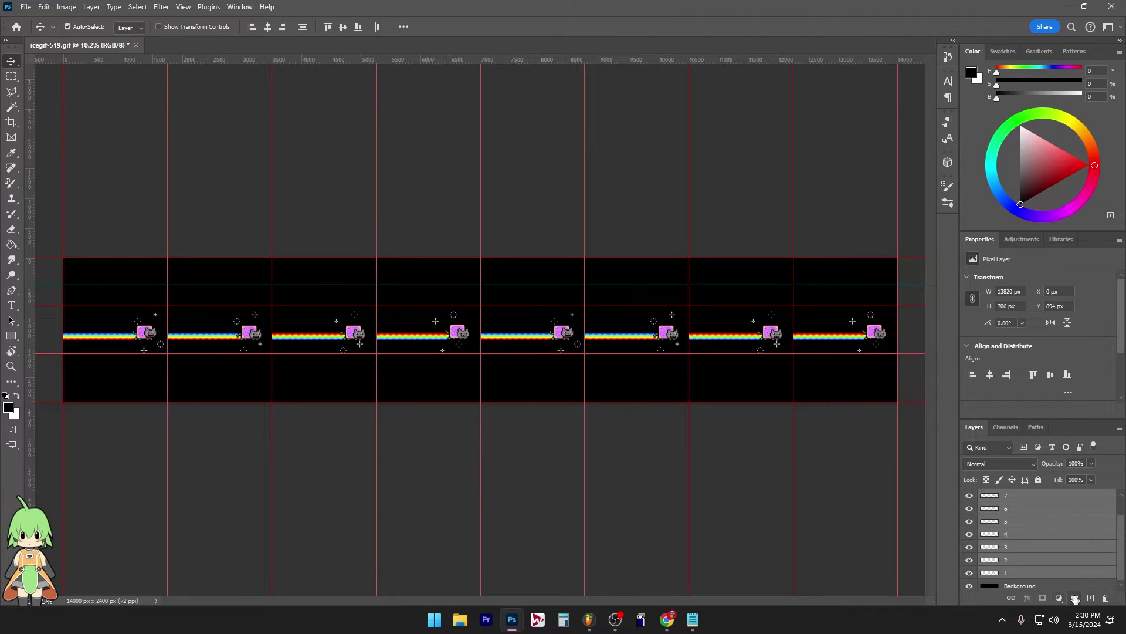
click(1075, 599)
double_click(1011, 510)
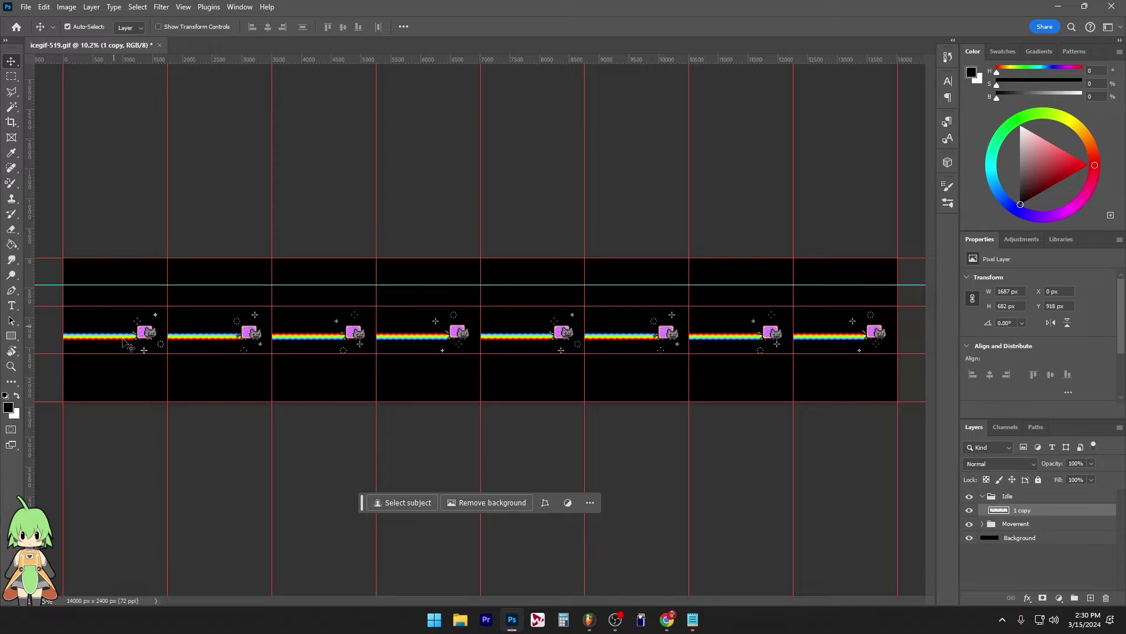
Step: Move the copied frame in the Idle group to the first column of the top row, at X 0 px and Y 118 px
drag(138, 339, 109, 293)
scroll(107, 281, up, 2)
scroll(106, 281, up, 7)
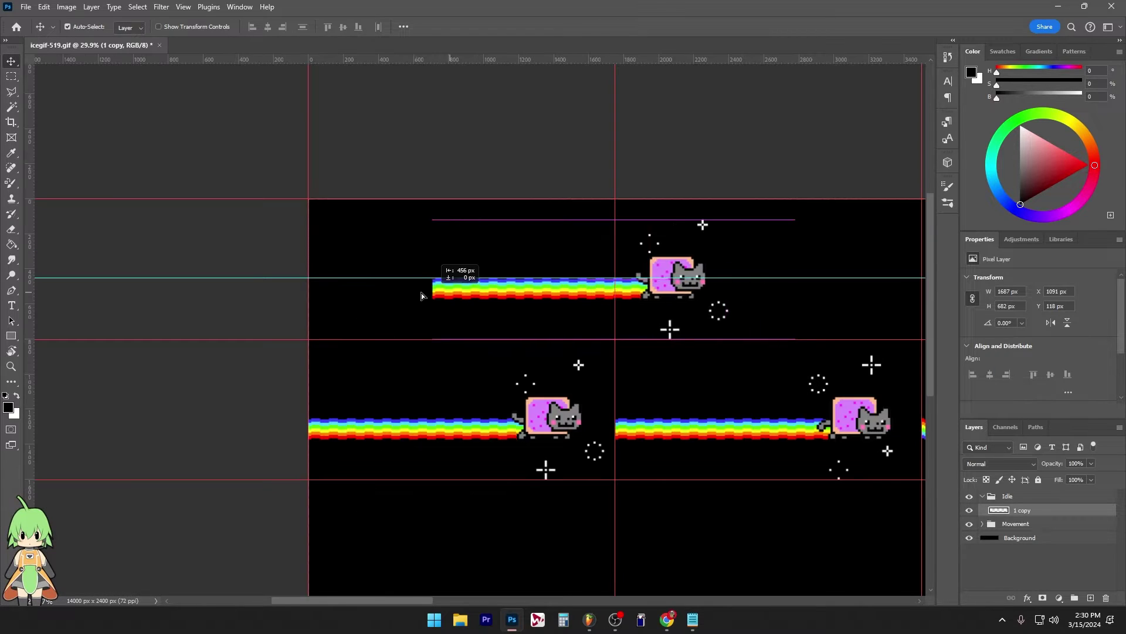
drag(421, 295, 329, 292)
scroll(437, 302, down, 1)
Step: Duplicate the idle frame into the remaining seven columns of the top row, aligned to the column guides
scroll(411, 304, right, 6)
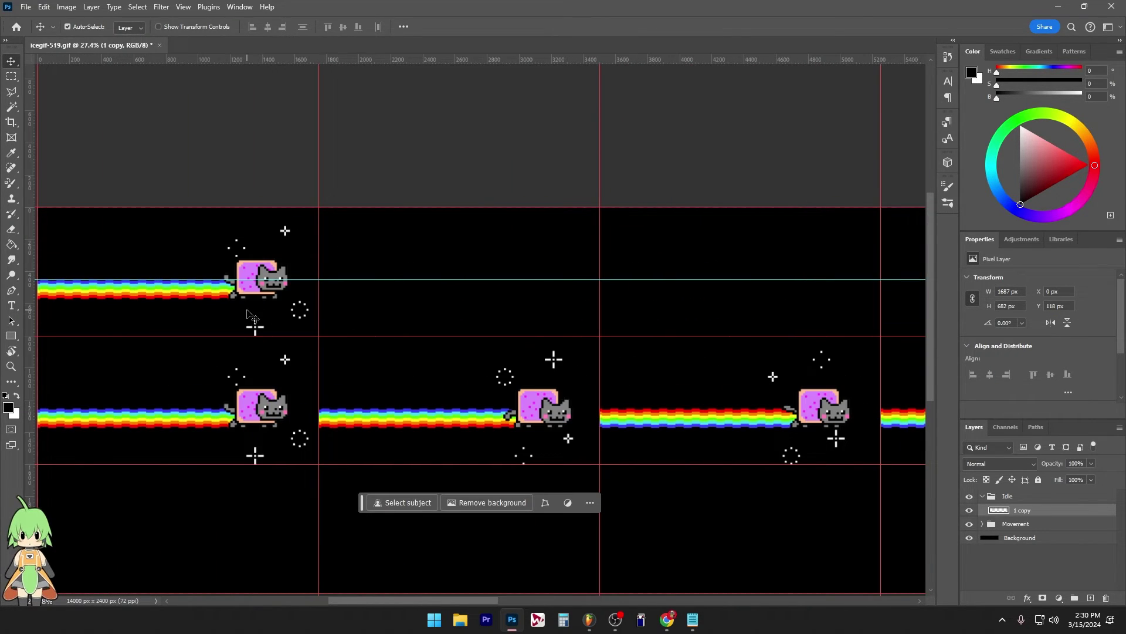
drag(165, 294, 832, 279)
scroll(600, 287, down, 2)
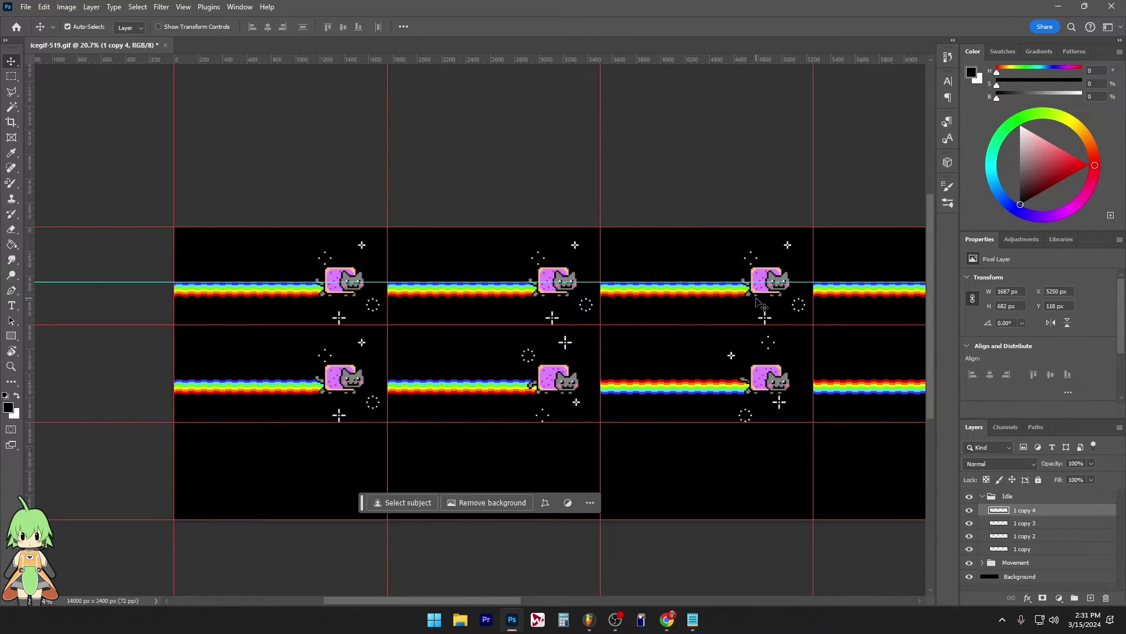
scroll(674, 307, right, 5)
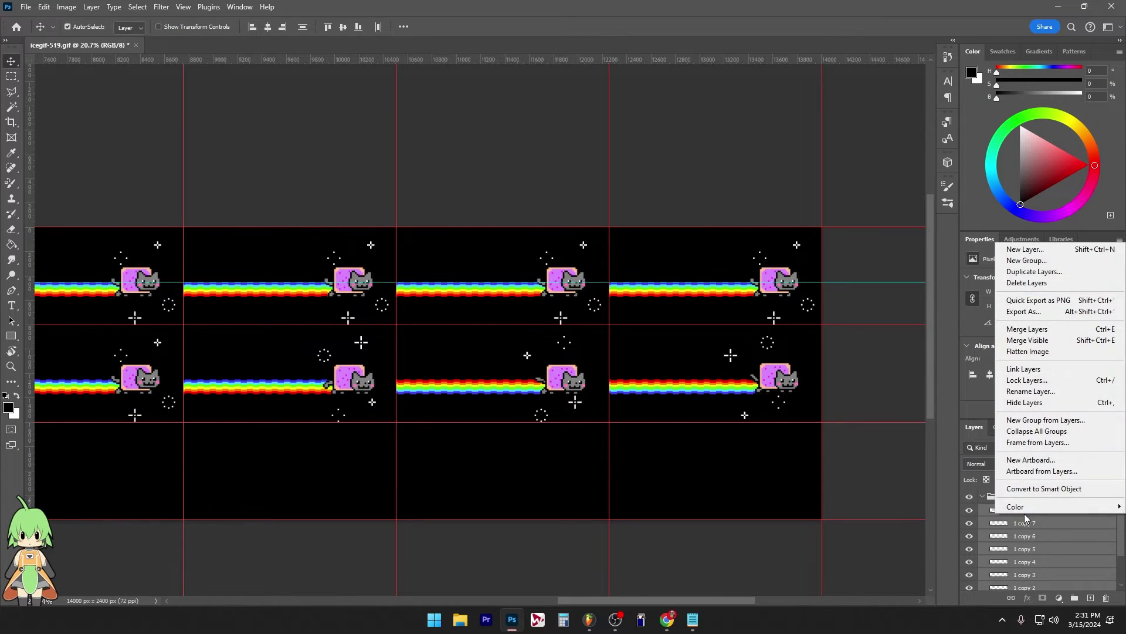
Step: Merge all eight idle frame copies into a single layer inside the Idle group
key(Up)
key(Up)
key(Up)
key(Up)
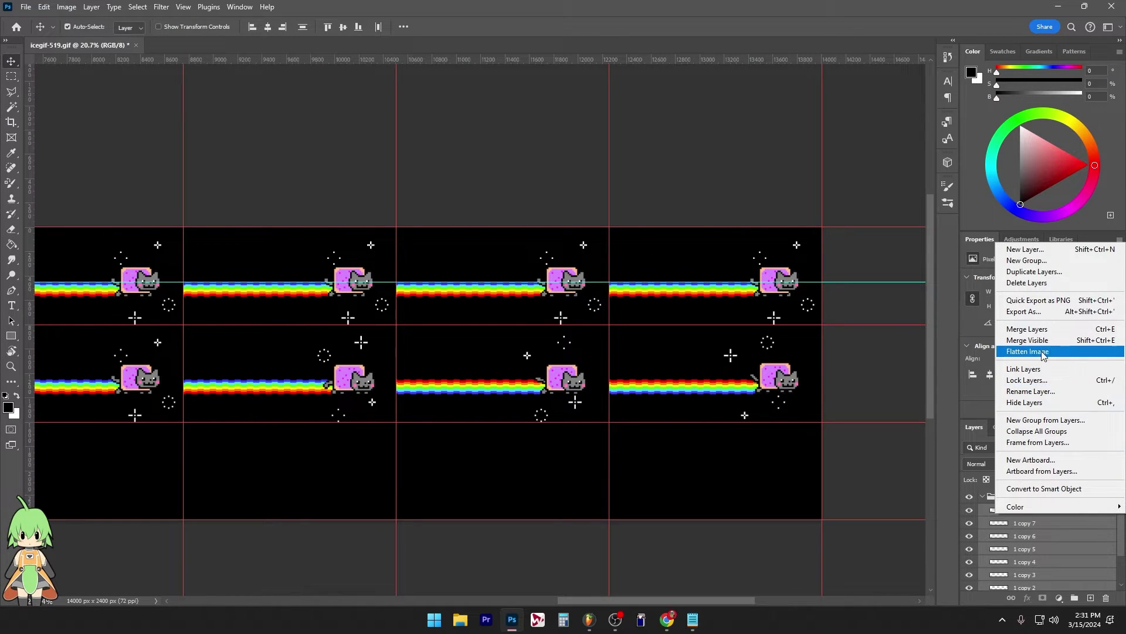
key(Return)
Step: Add a Multiply gradient overlay to the merged idle layer, linear, with 100% opacity, a -145° angle and 91% scale
key(ctrl+0)
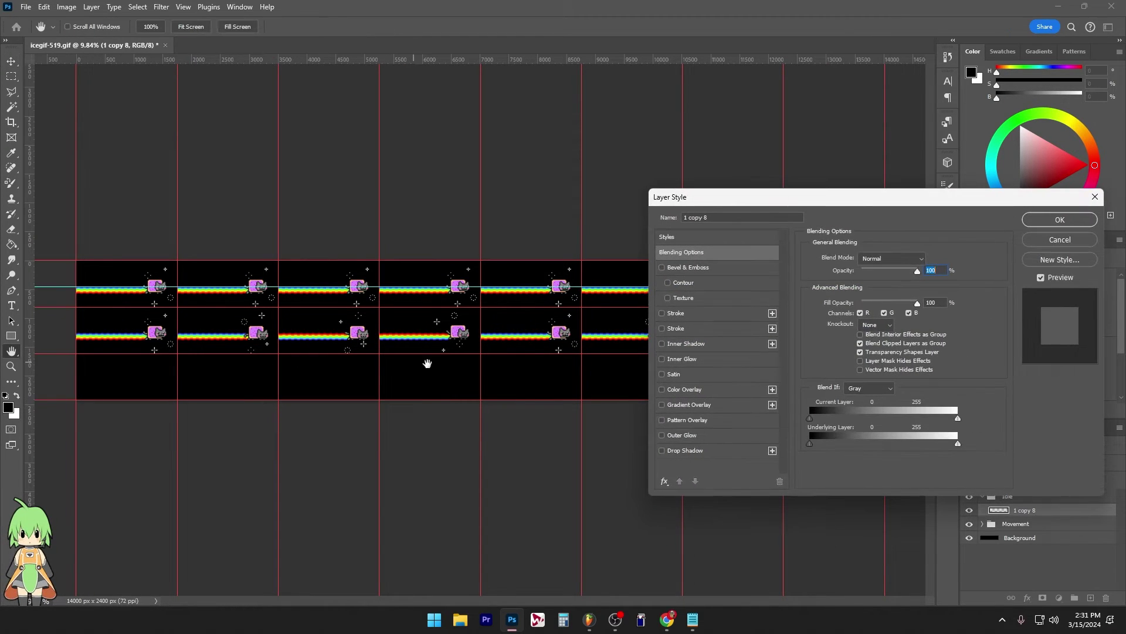
click(663, 403)
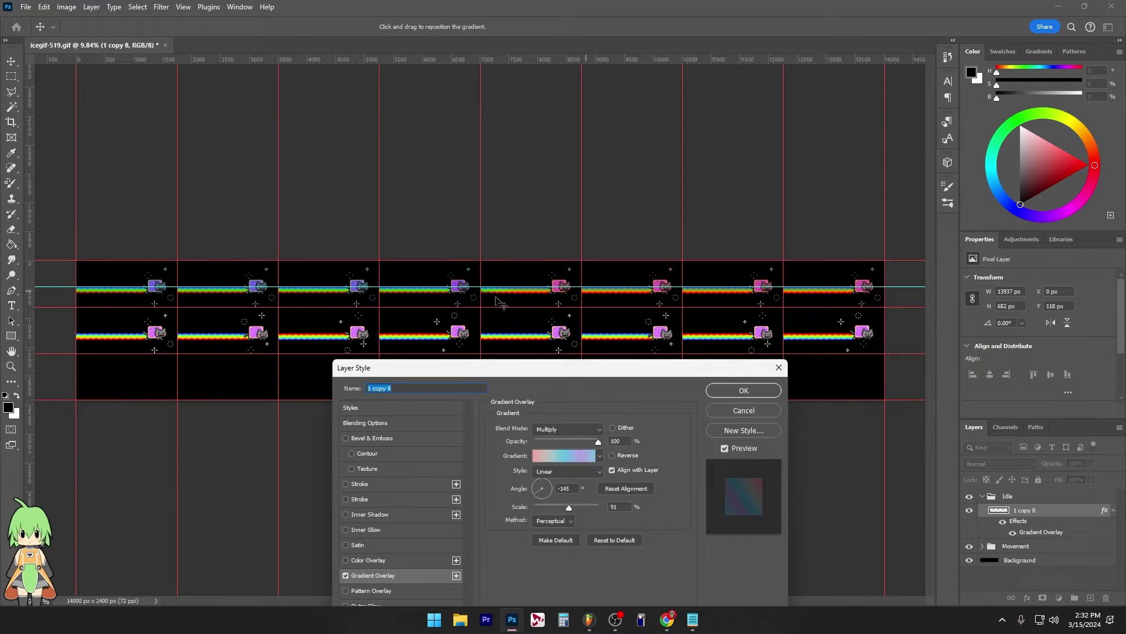
key(Return)
click(251, 487)
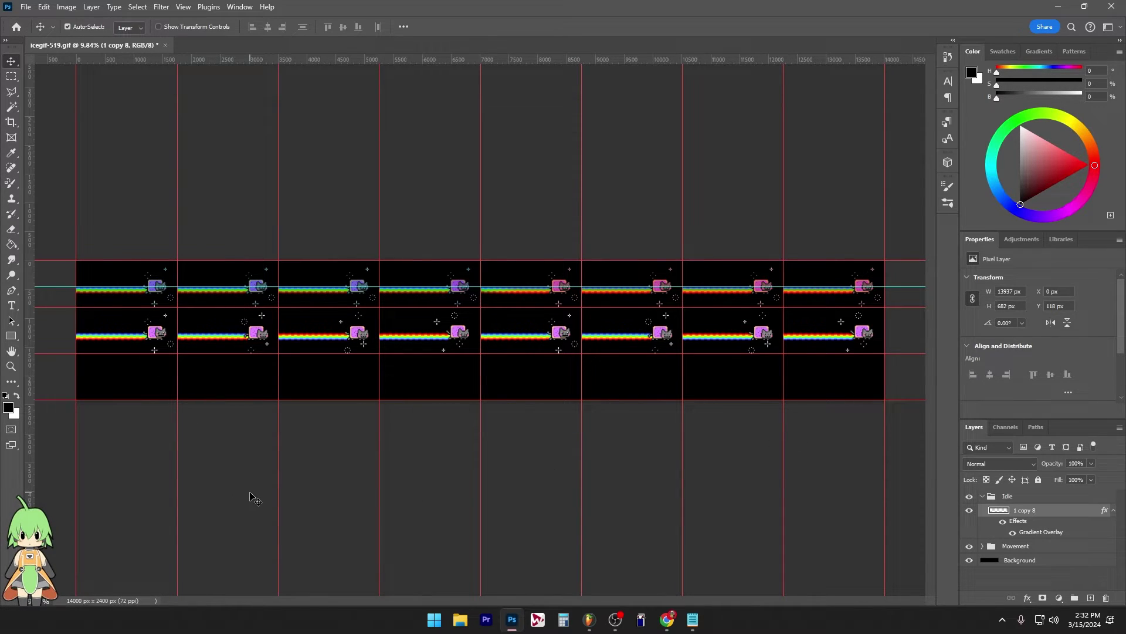
Step: Duplicate the Idle group and move the copied frames straight down into the bottom row
scroll(411, 481, up, 1)
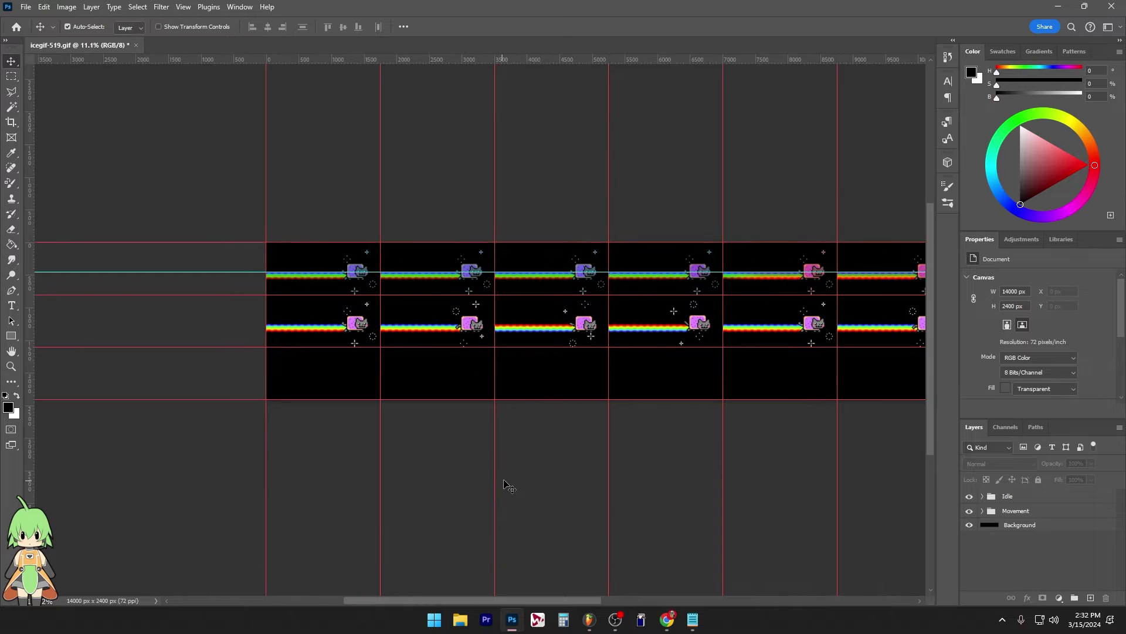
click(1009, 500)
key(ctrl+j)
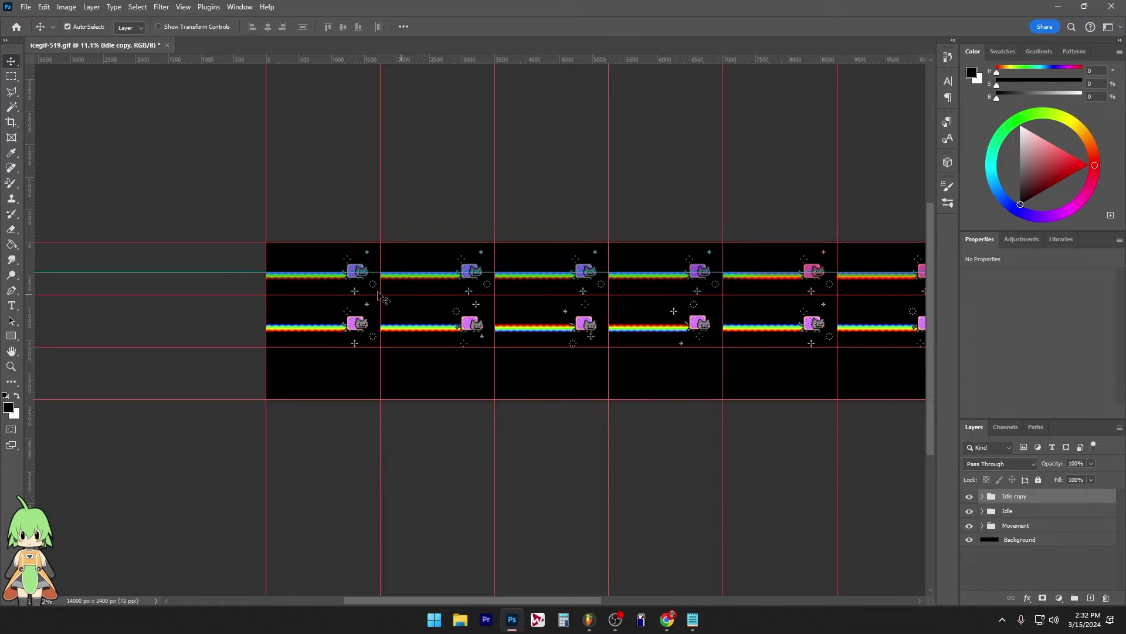
drag(338, 285, 336, 390)
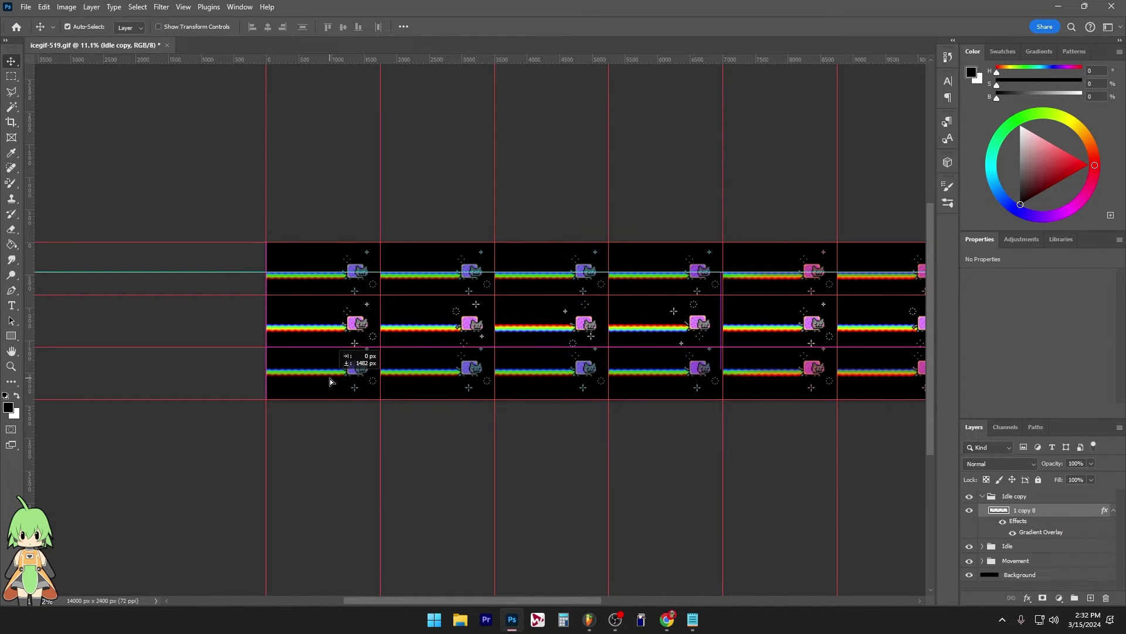
Step: Nudge the bottom-row layer down until its lowest sparkle rests on the bottom guide, at Y 1718 px
scroll(336, 405, up, 3)
scroll(336, 406, up, 5)
key(shift+Down)
key(shift+Down)
key(Down)
key(Down)
key(Down)
key(Down)
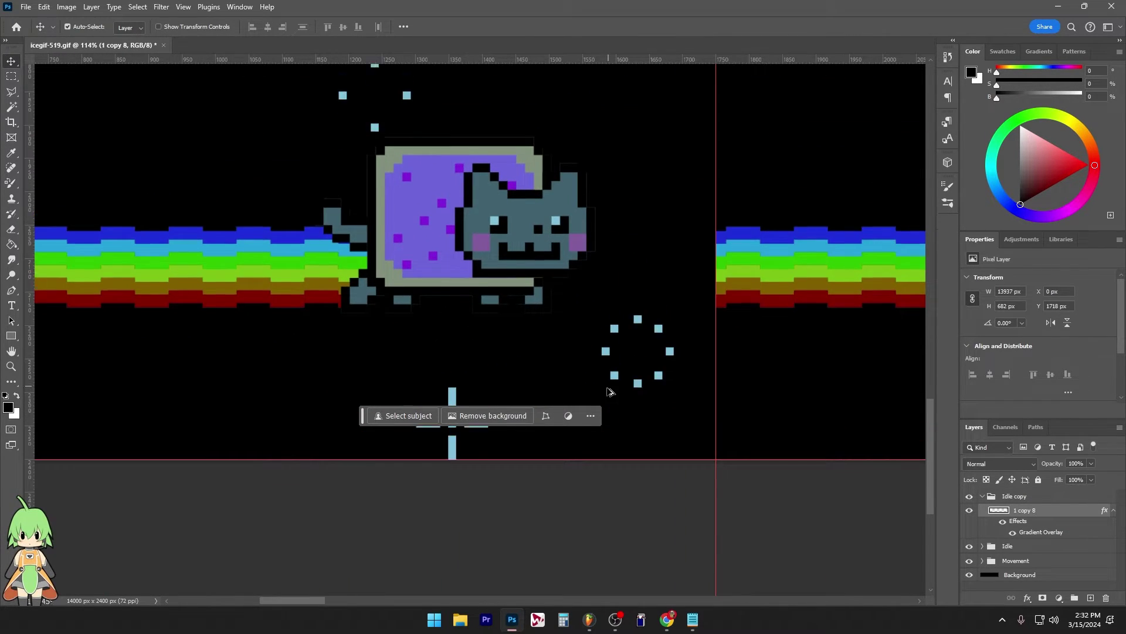
Step: Try hiding the bottom-row layer's gradient overlay, and undo it
scroll(608, 410, down, 3)
click(1013, 532)
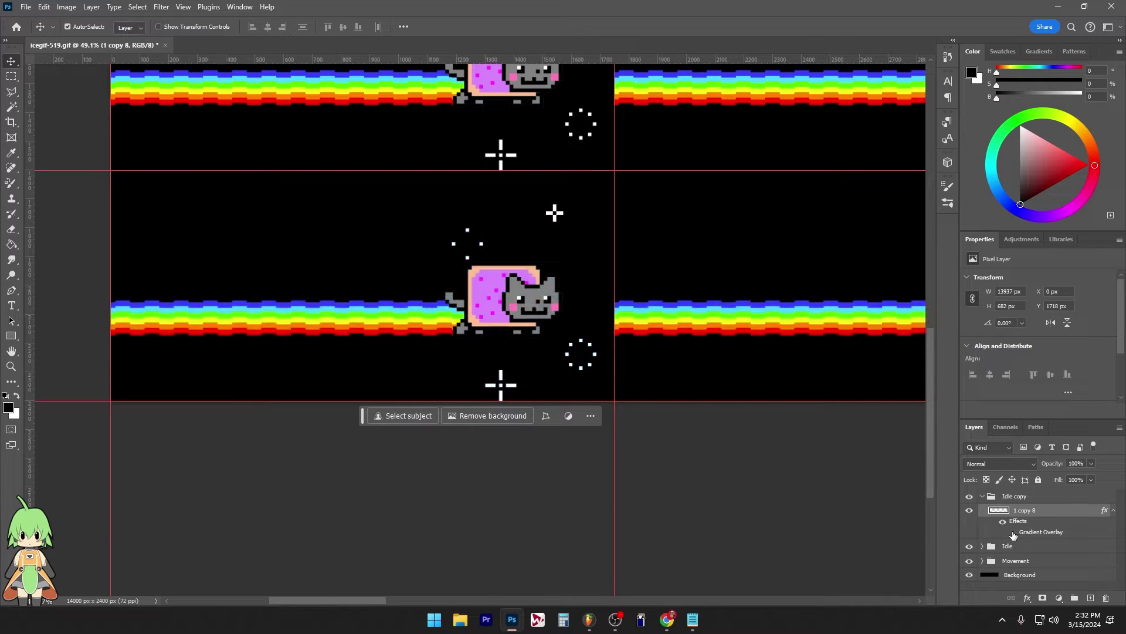
key(ctrl+z)
Step: Add a Black & White adjustment layer in the Idle copy group and clip it to the bottom-row frames
click(1021, 238)
click(1008, 312)
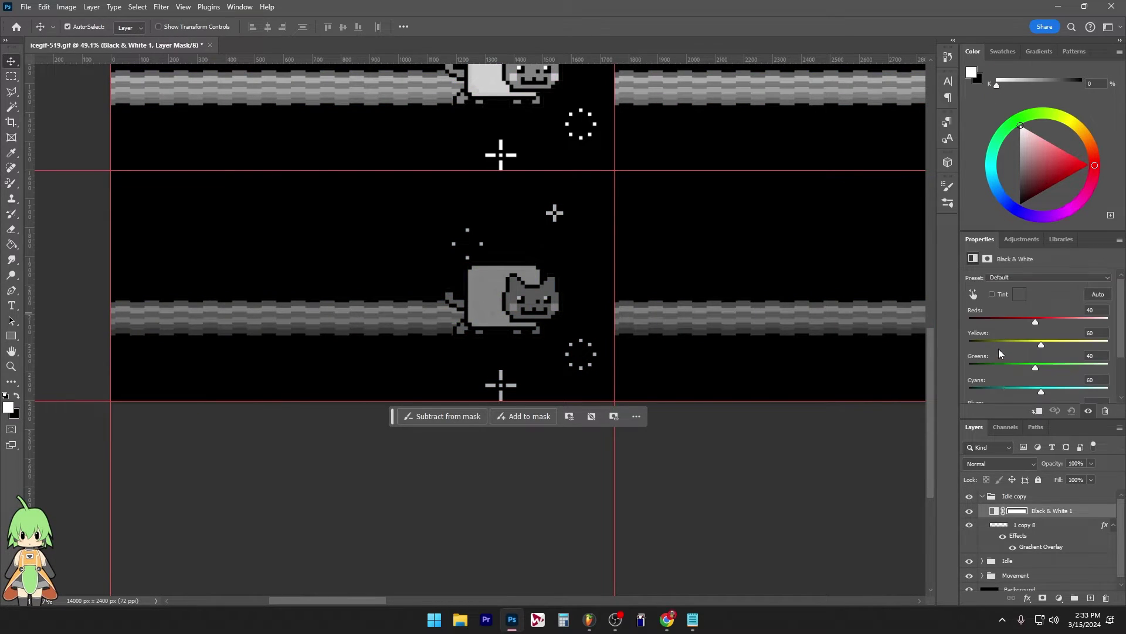
click(1038, 411)
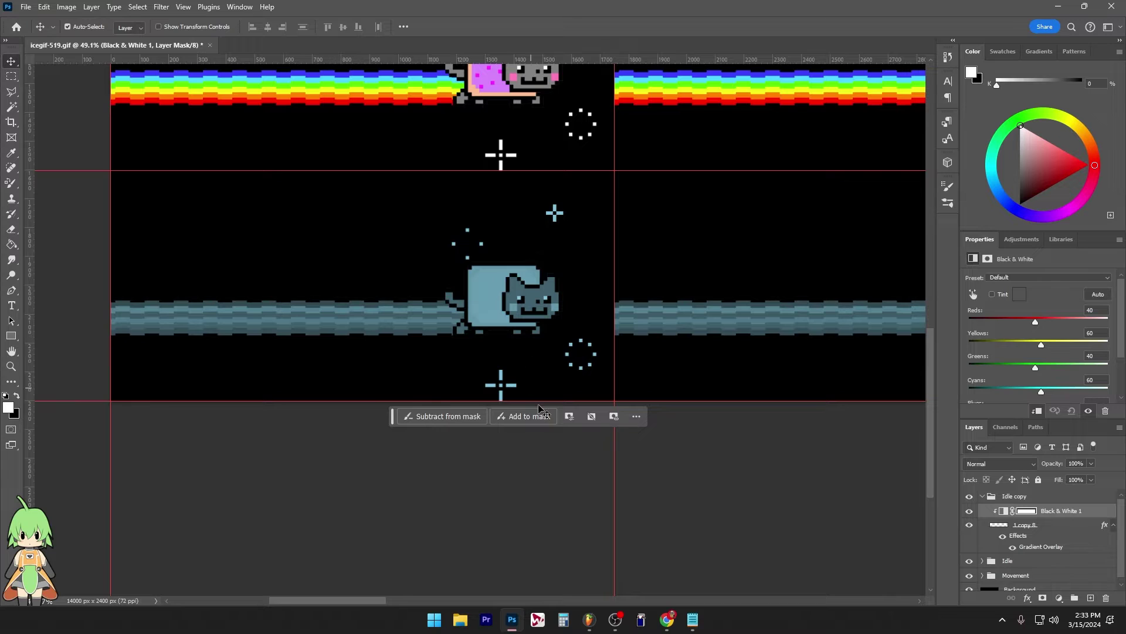
scroll(539, 409, down, 10)
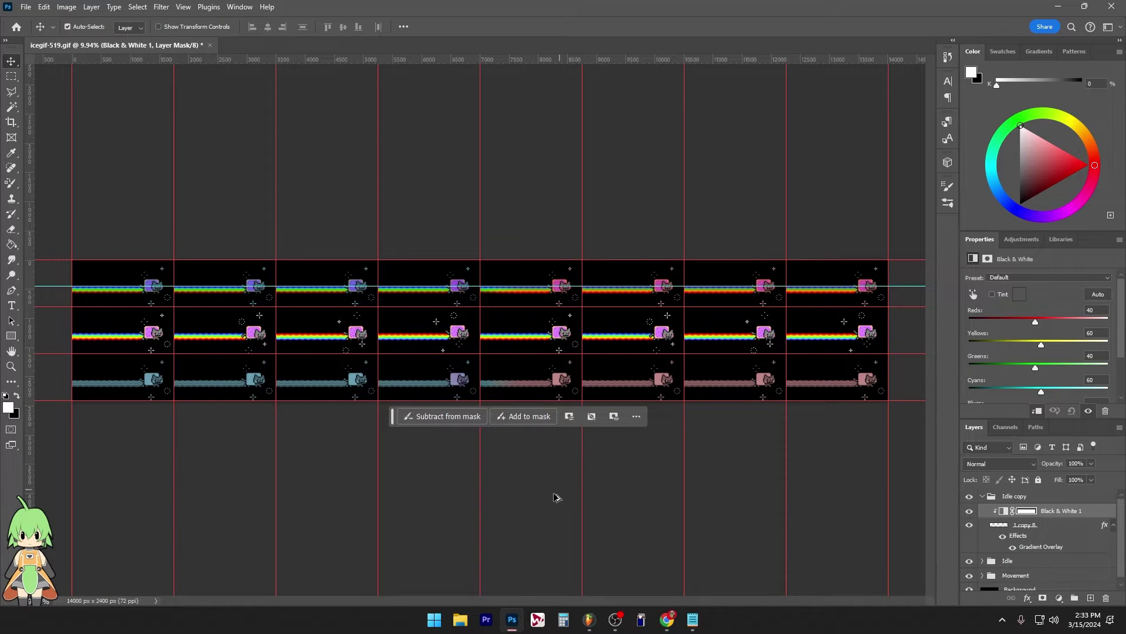
Step: Save the sprite sheet as a Photoshop document named NyanCat
click(496, 484)
key(ctrl+s)
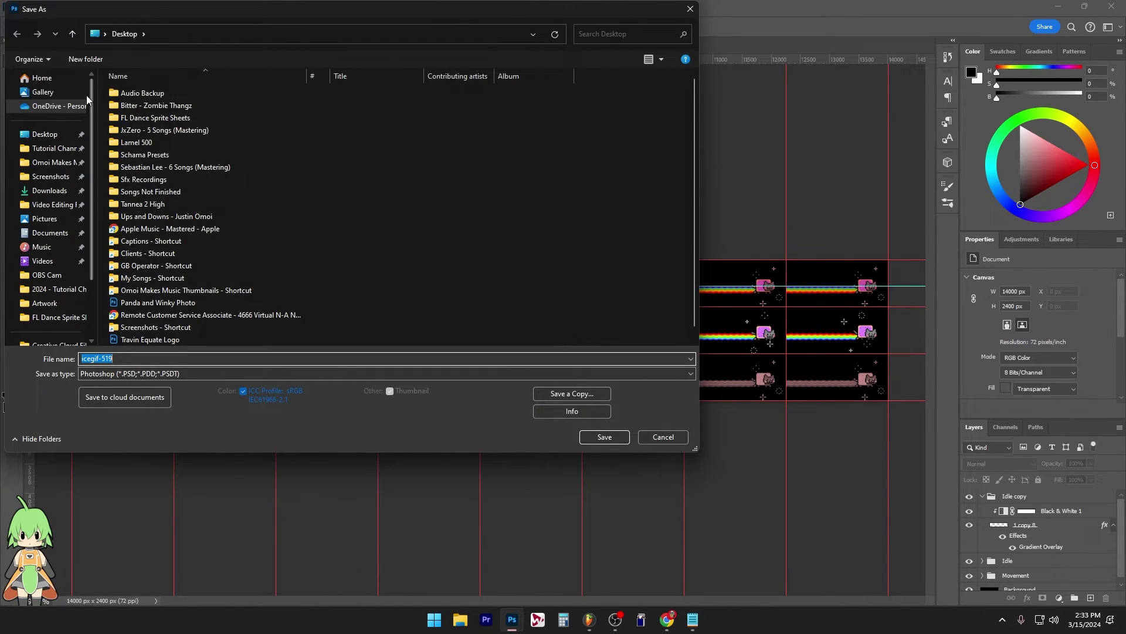
key(Return)
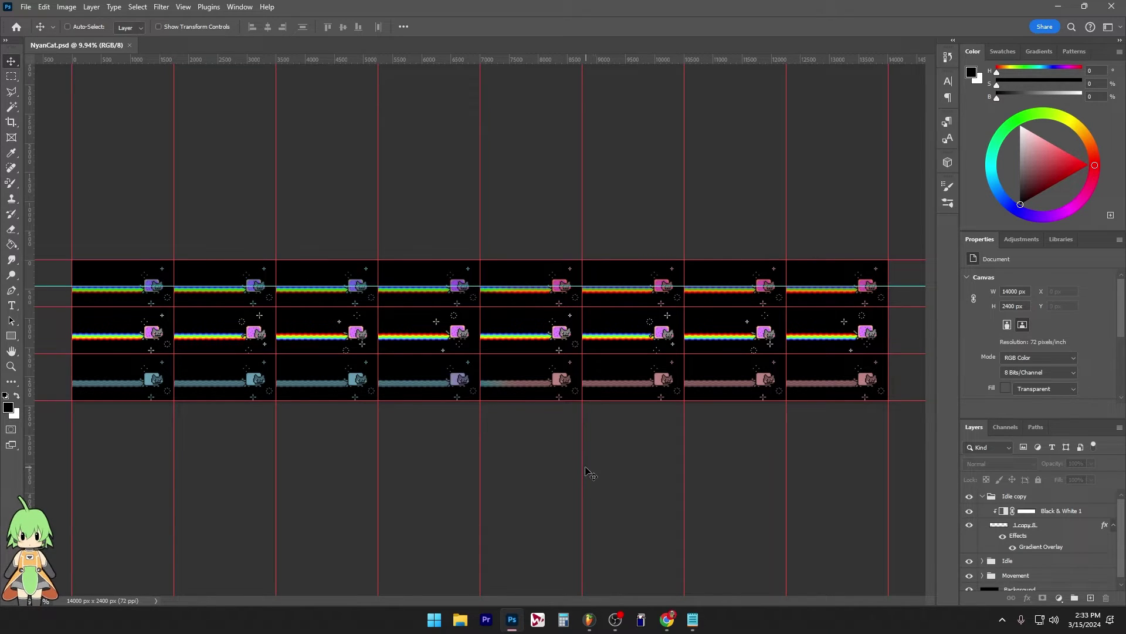
Step: Hide the black Background layer so the sprite sheet has a transparent backdrop
key(ctrl+alt+shift+w)
key(Escape)
scroll(996, 573, down, 1)
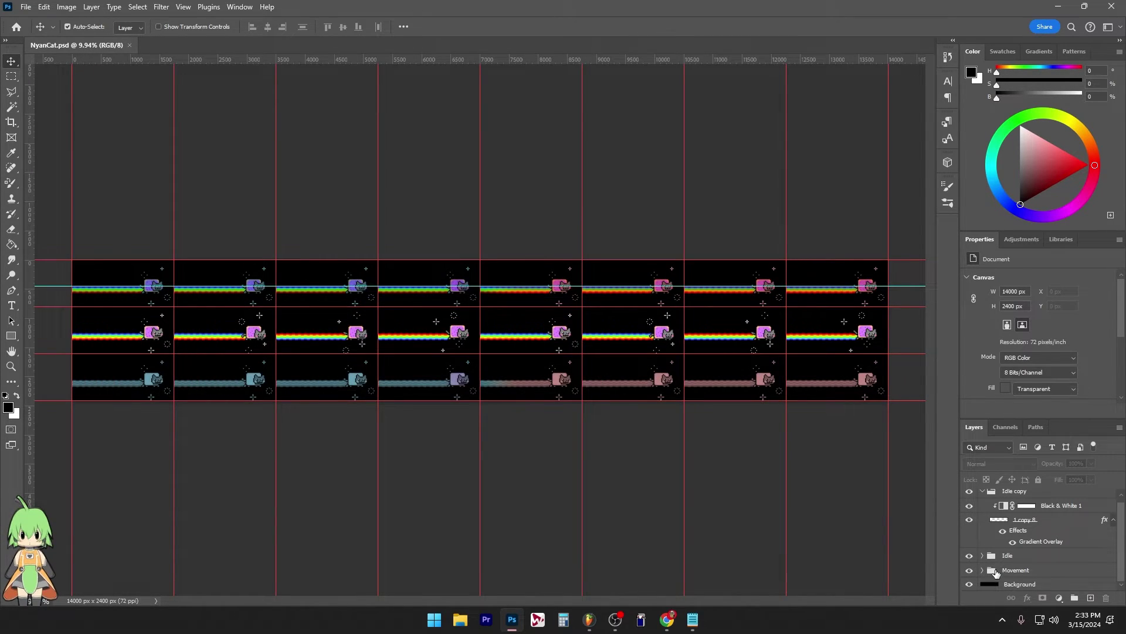
click(969, 584)
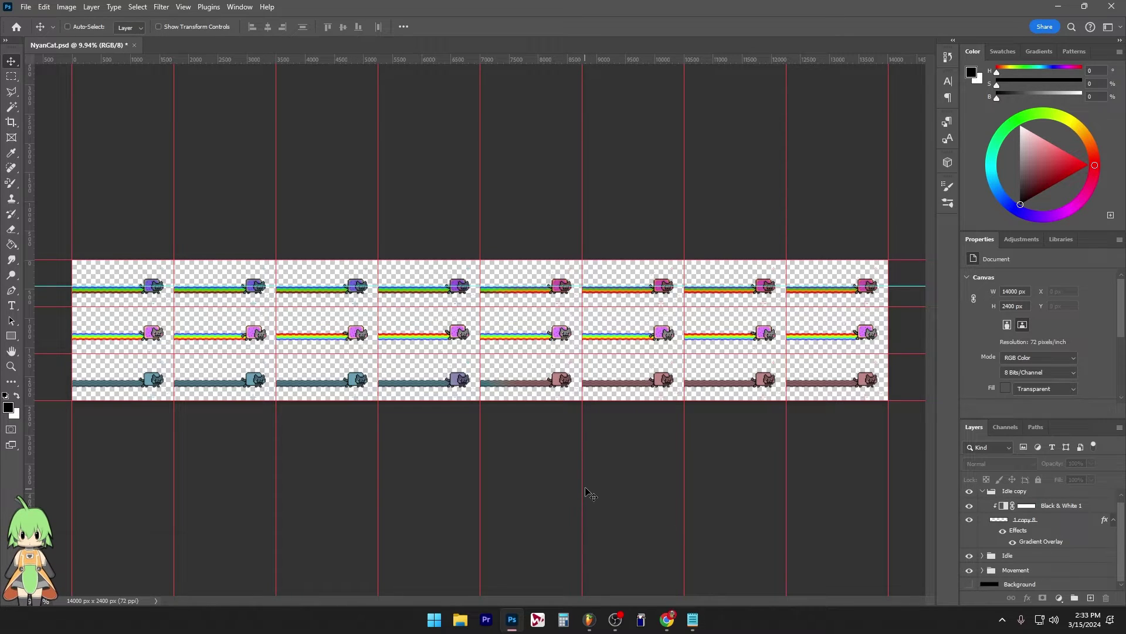
Step: Export the sprite sheet as a transparent PNG named NyanCat in the FL Dance Sprite Sheets folder
key(ctrl+alt+shift+w)
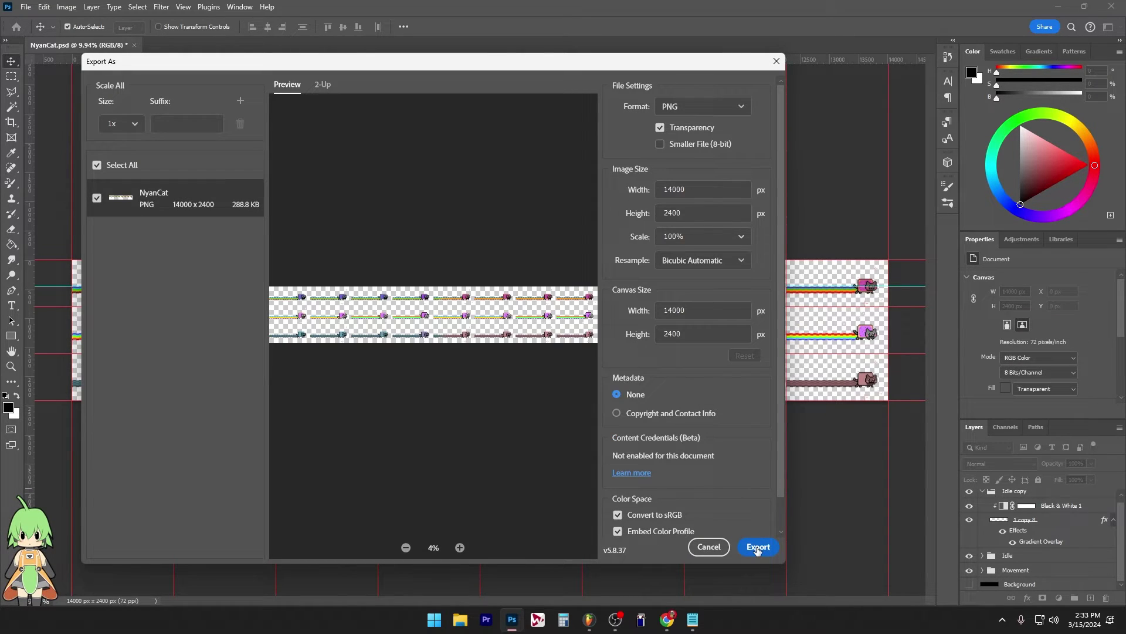
click(756, 547)
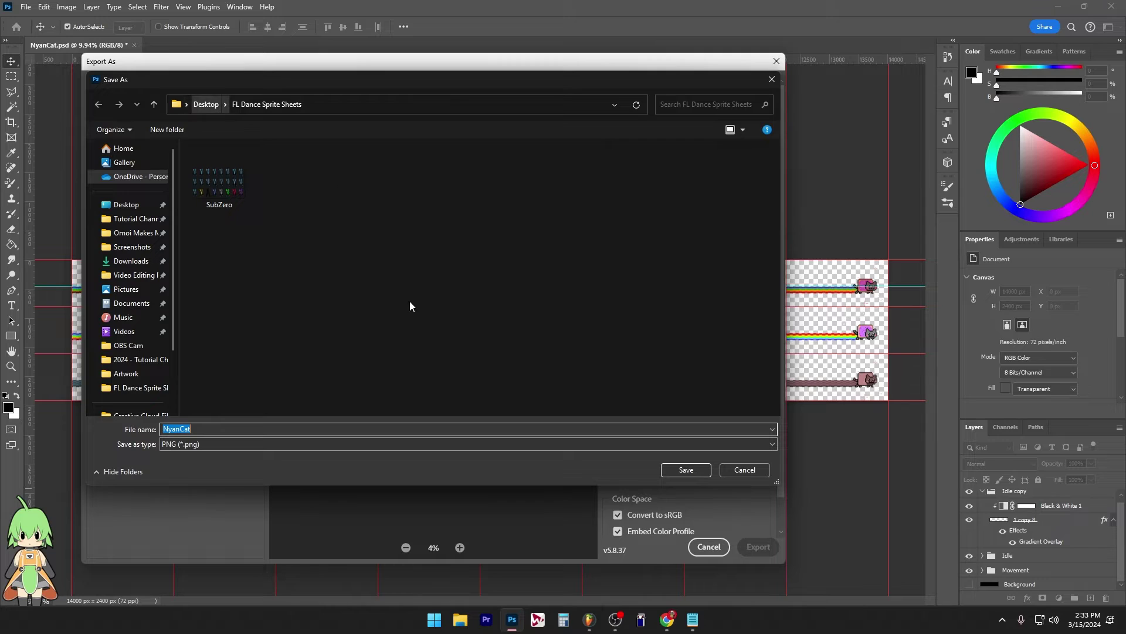
click(226, 428)
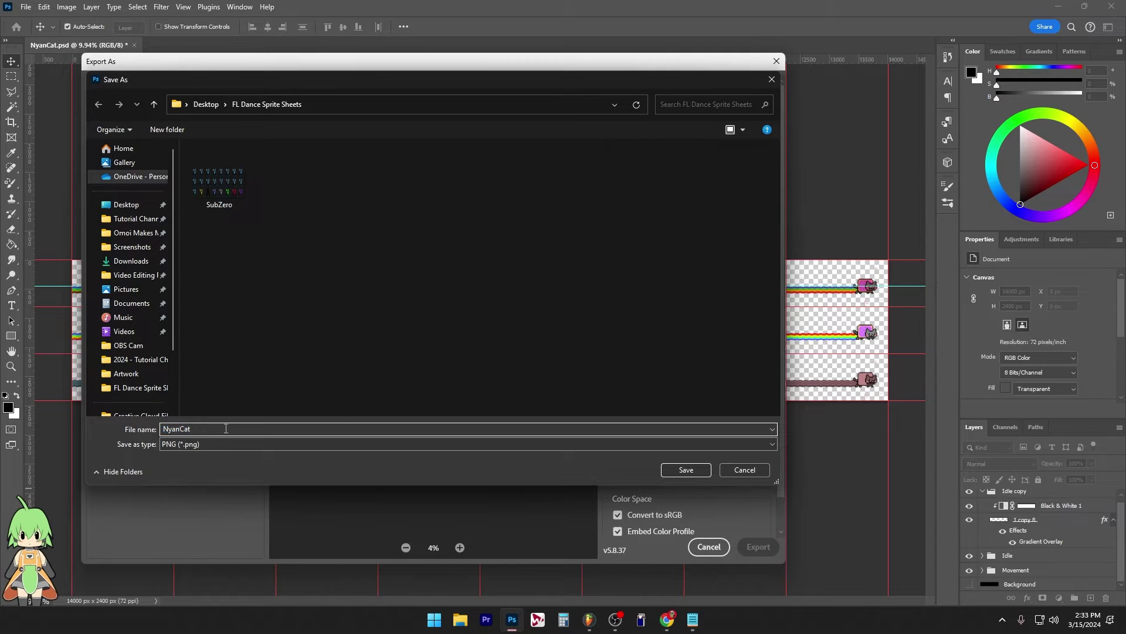
click(692, 472)
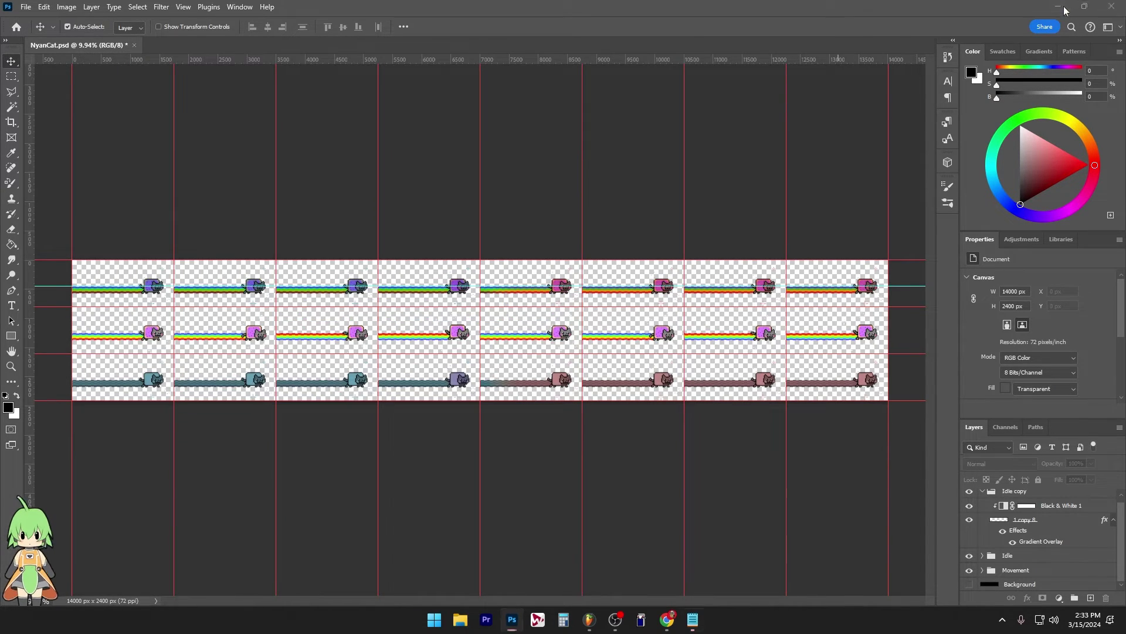
Step: Switch to Notepad and save a new blank text document as NyanCat in the Desktop's FL Dance Sprite Sheets folder
click(1060, 7)
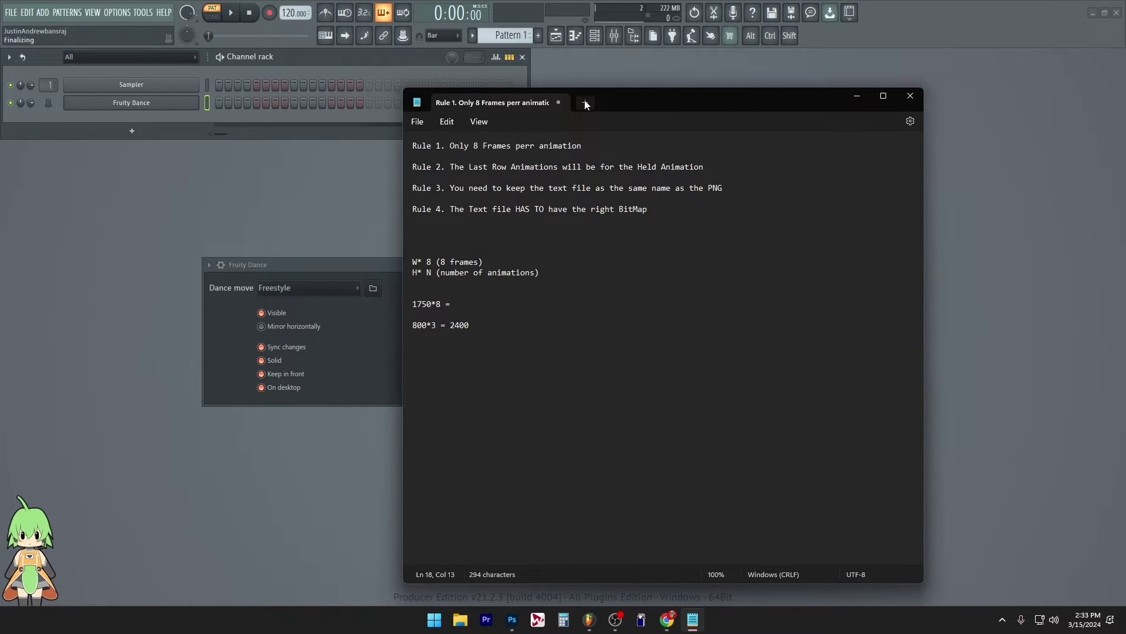
click(584, 102)
click(418, 122)
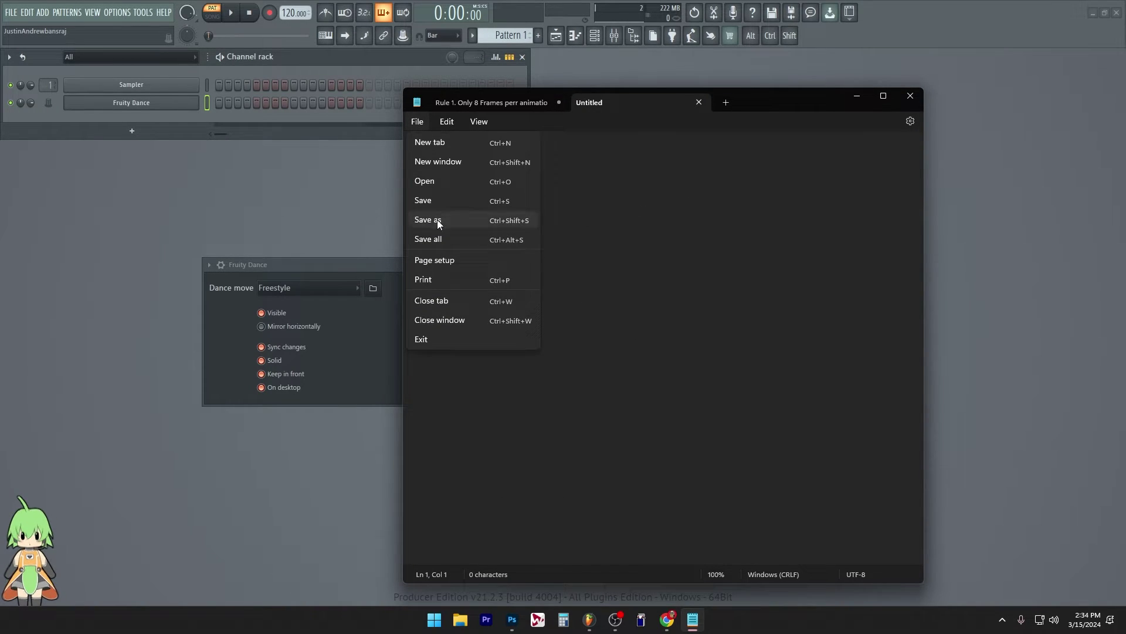
click(438, 220)
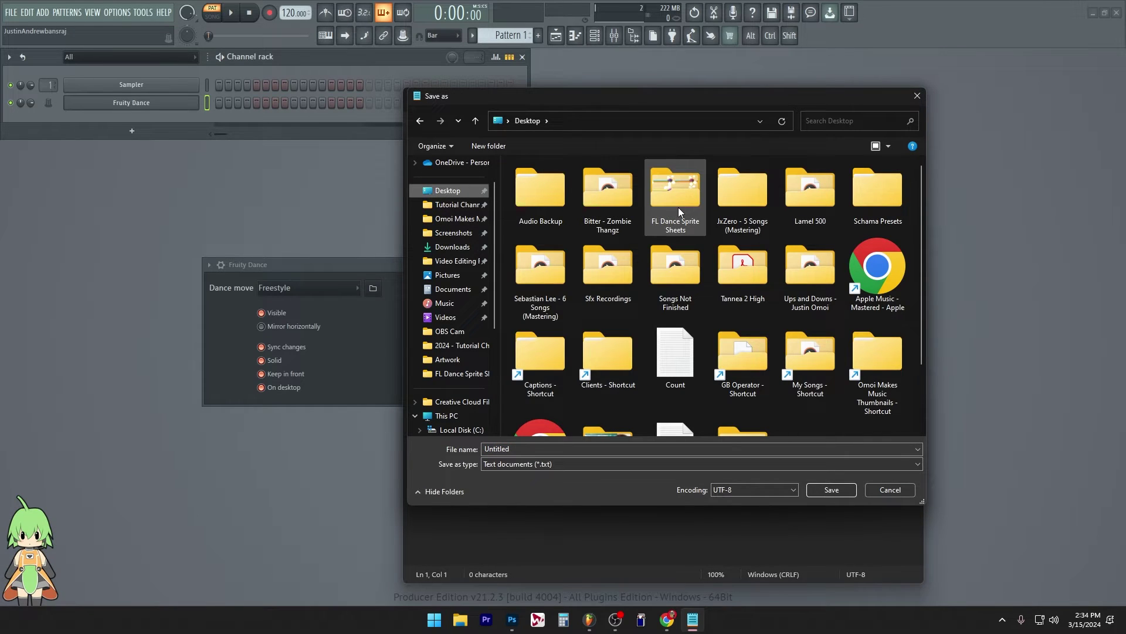
double_click(679, 210)
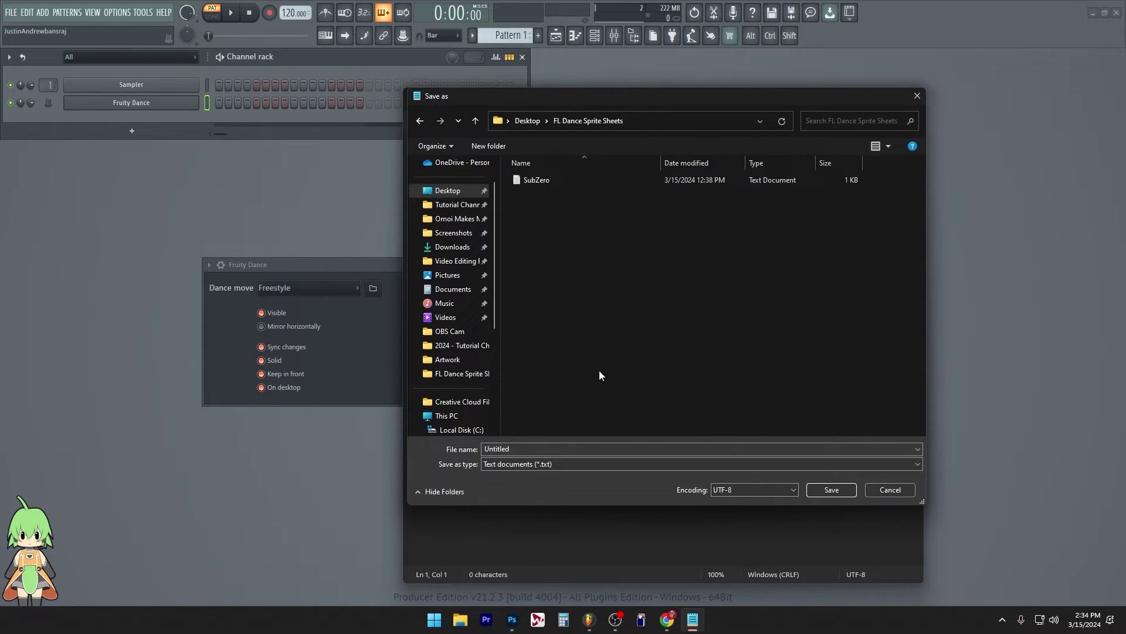
double_click(575, 446)
key(BackSpace)
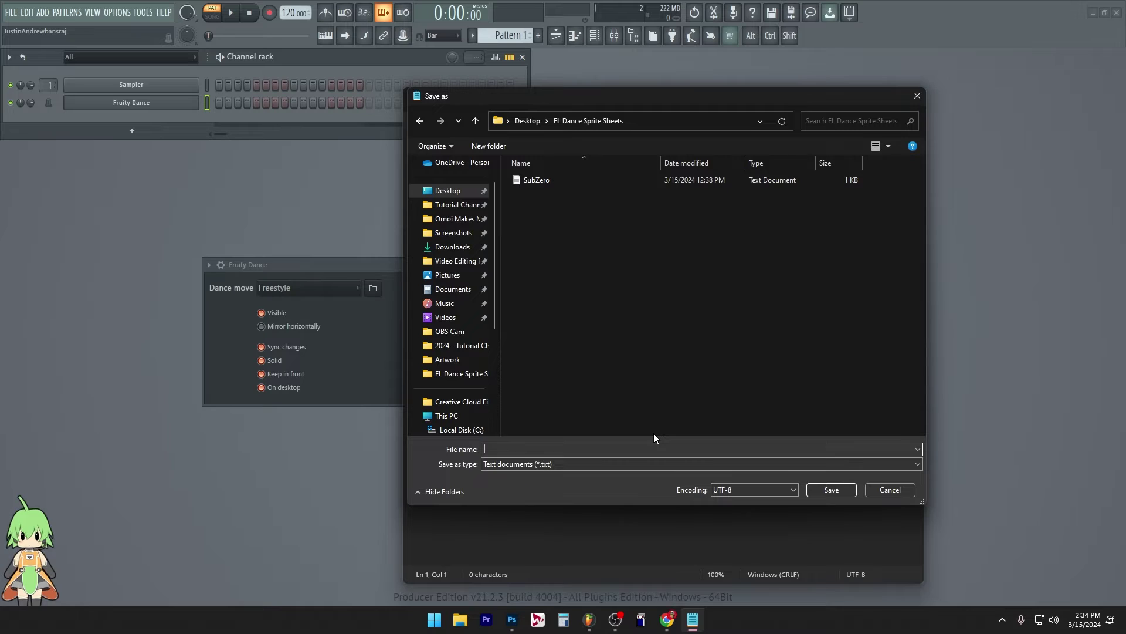
text(Nya)
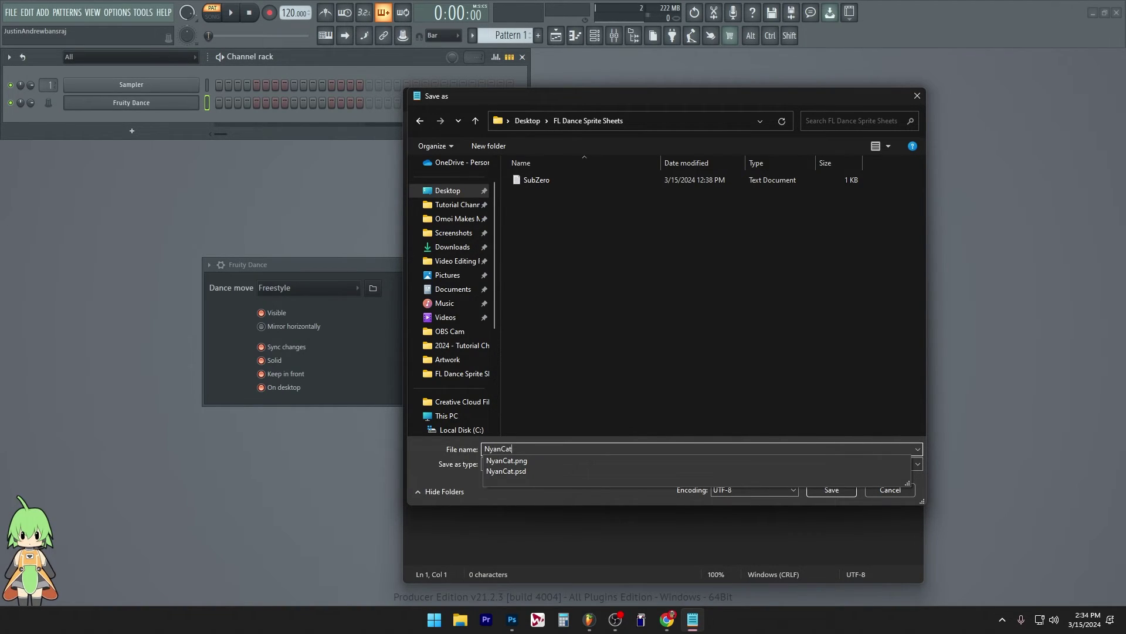
text(nCat)
key(Return)
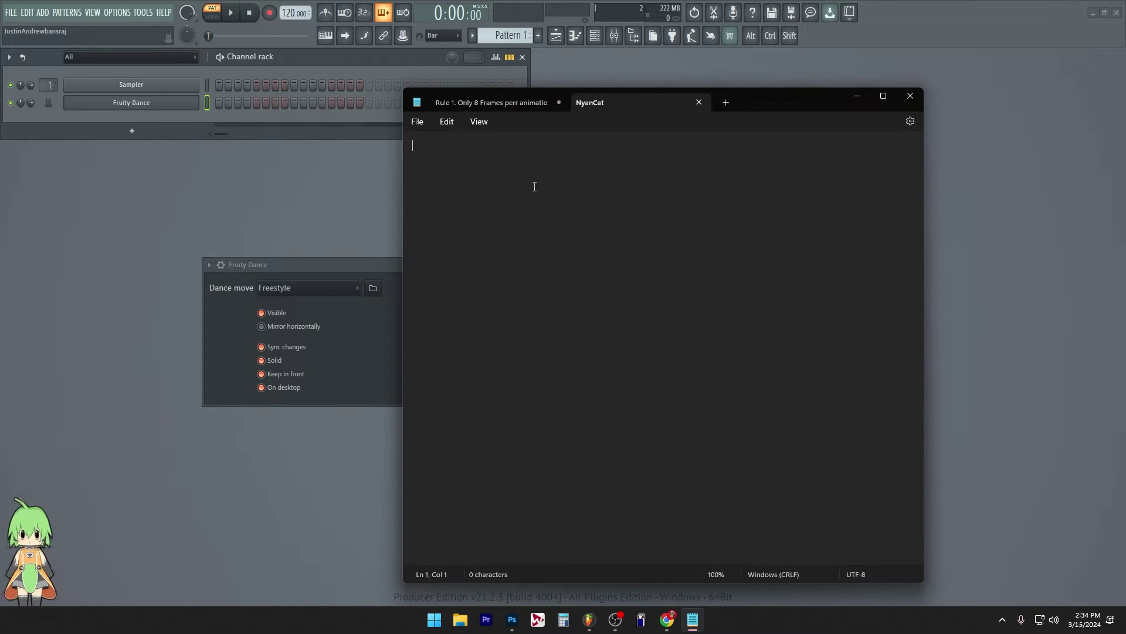
Step: Check the rules note, list Standing, Moving and Held on separate lines in the NyanCat text file, and save it
key(ctrl+Tab)
drag(648, 209, 437, 210)
click(546, 272)
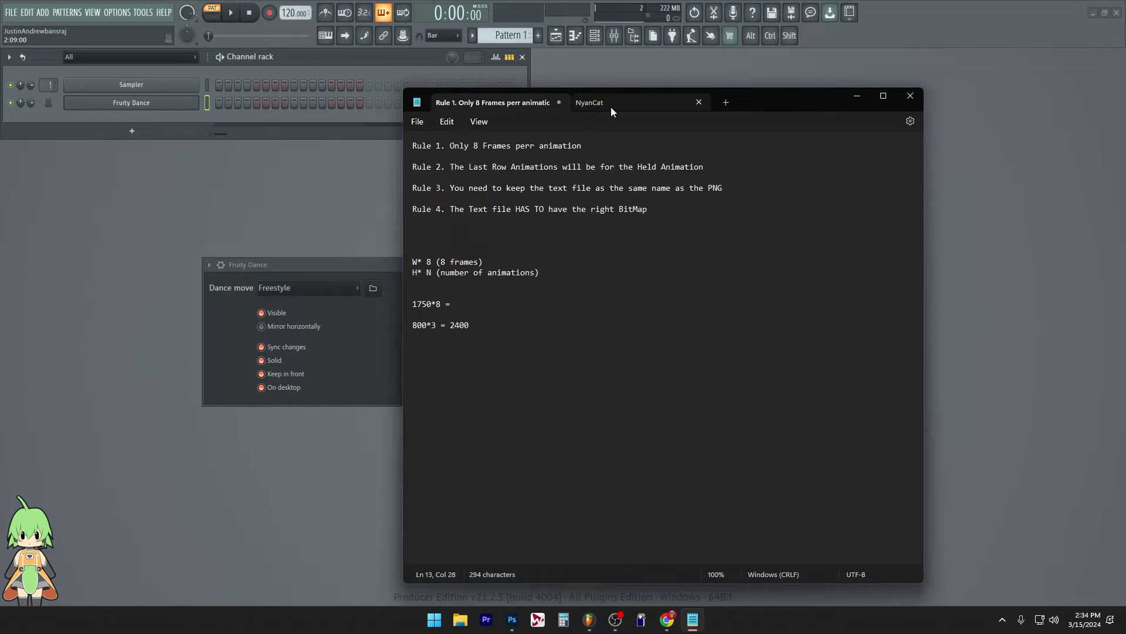
click(631, 104)
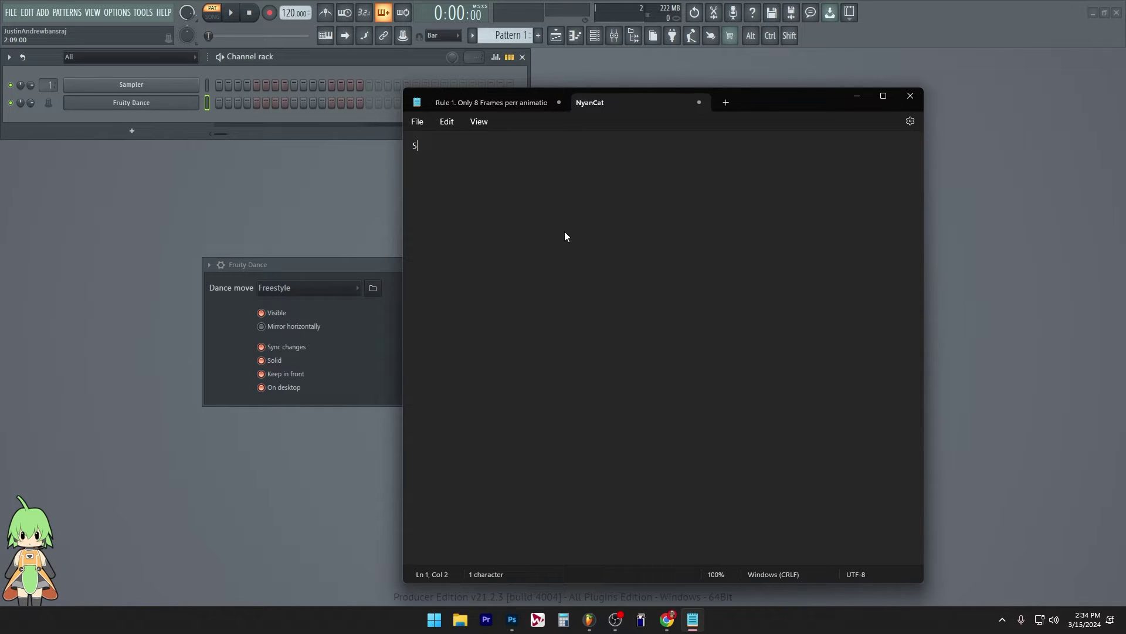
text(tanding)
key(Return)
text(Moving)
key(Return)
text(Held)
key(ctrl+s)
Step: Switch to FL Studio, set Fruity Dance's dance move to Stepping, and copy the path of its Artwork folder
click(315, 291)
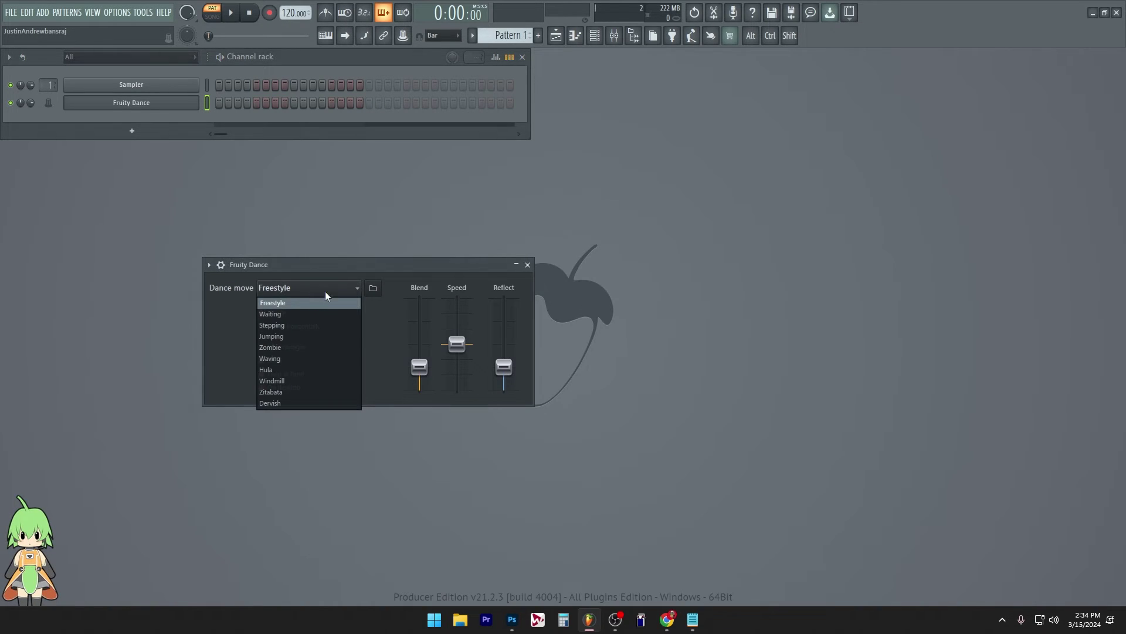
click(331, 325)
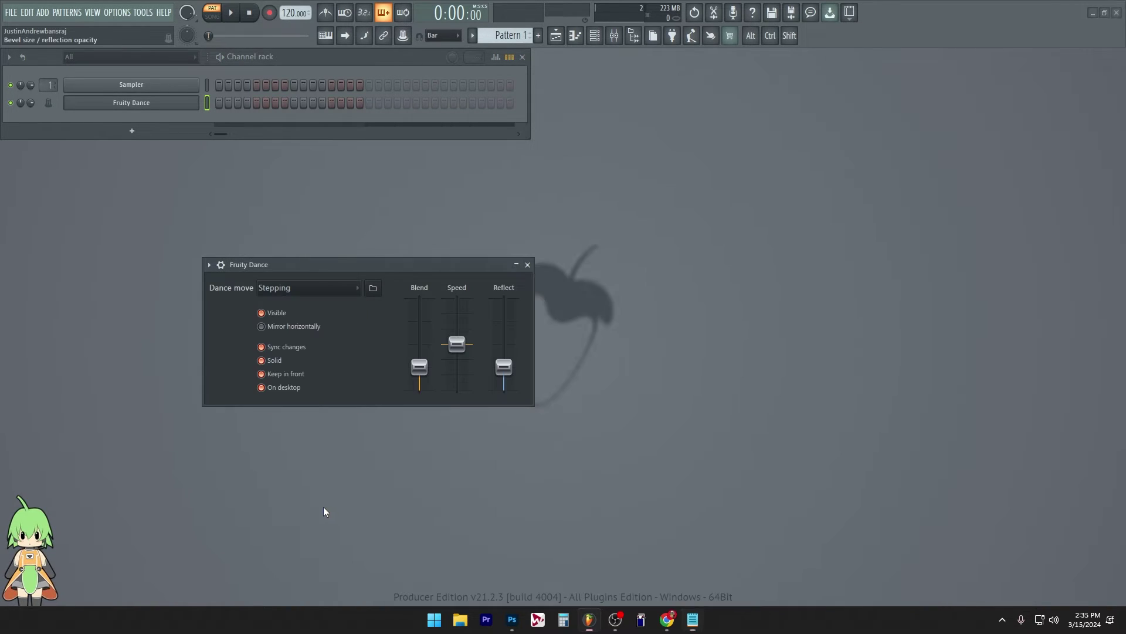
click(376, 290)
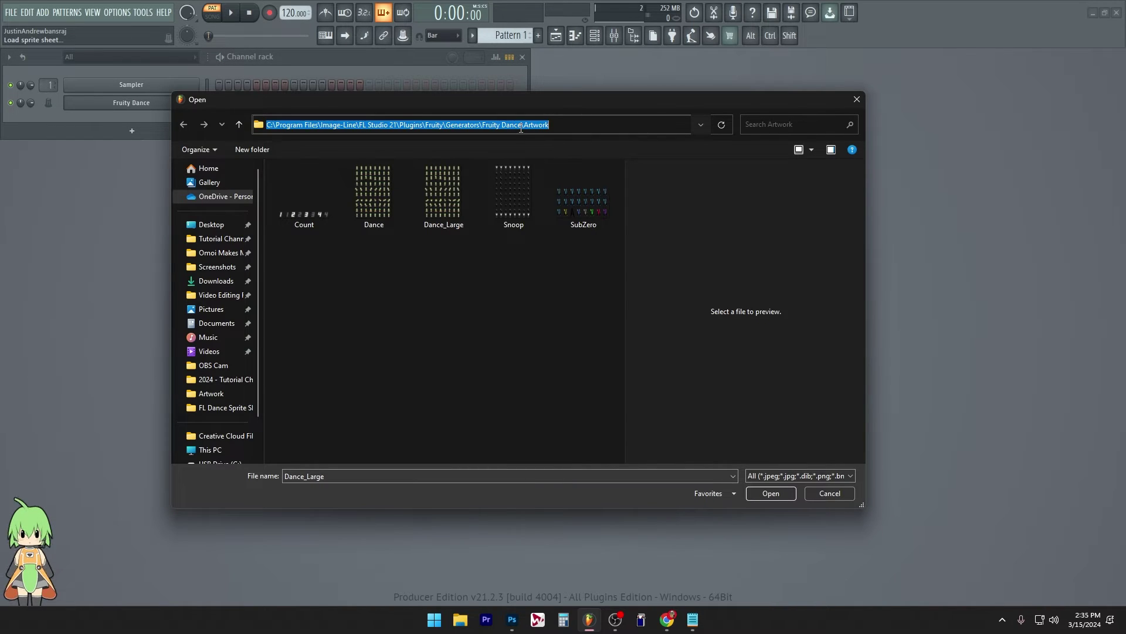
right_click(521, 128)
click(556, 171)
click(518, 305)
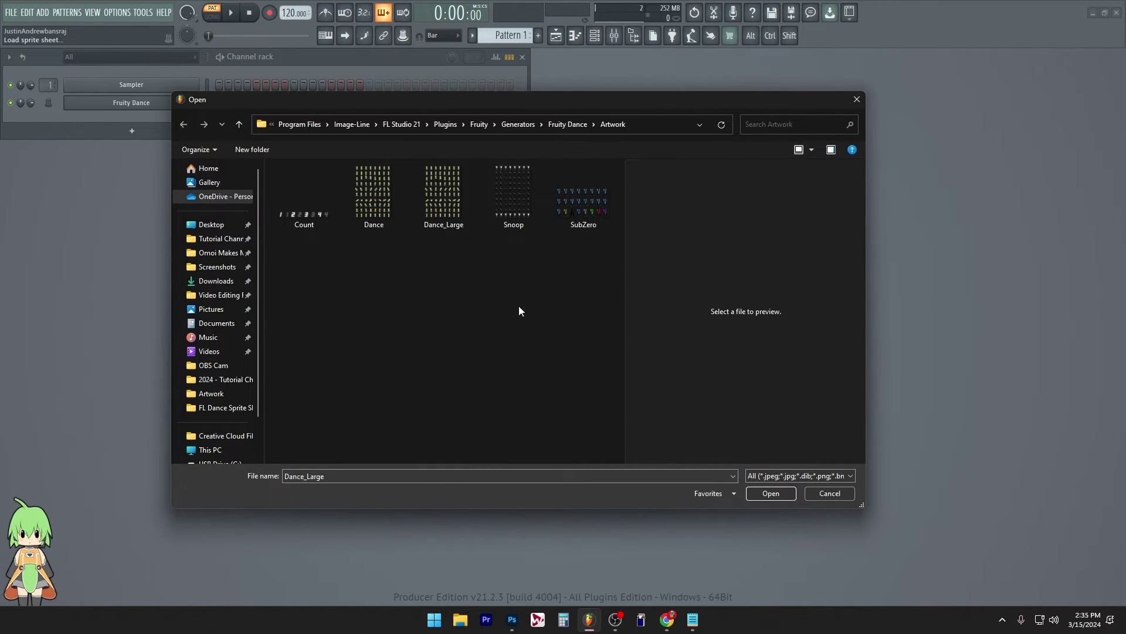
click(856, 100)
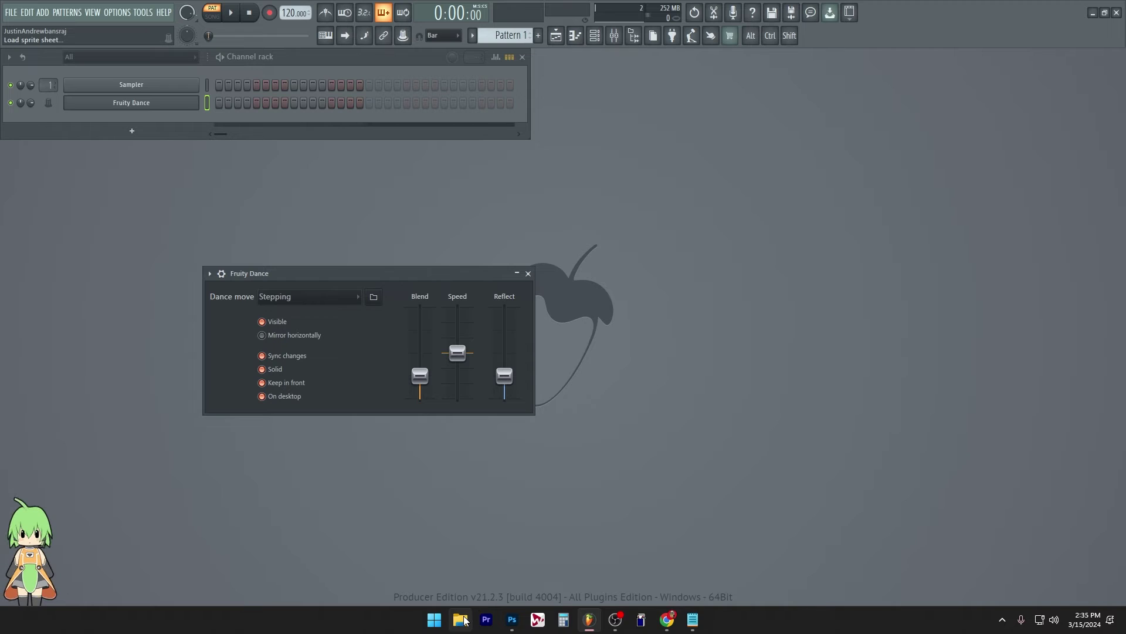
Step: Open Fruity Dance's Artwork folder in File Explorer using the copied path
key(super+e)
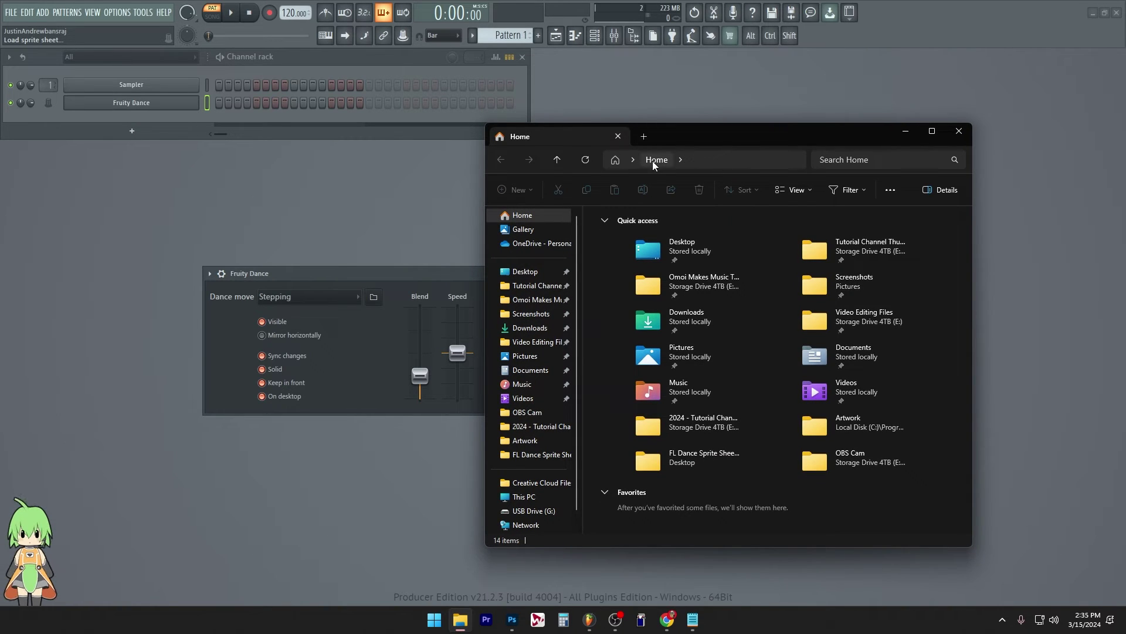
click(701, 161)
key(ctrl+v)
key(Return)
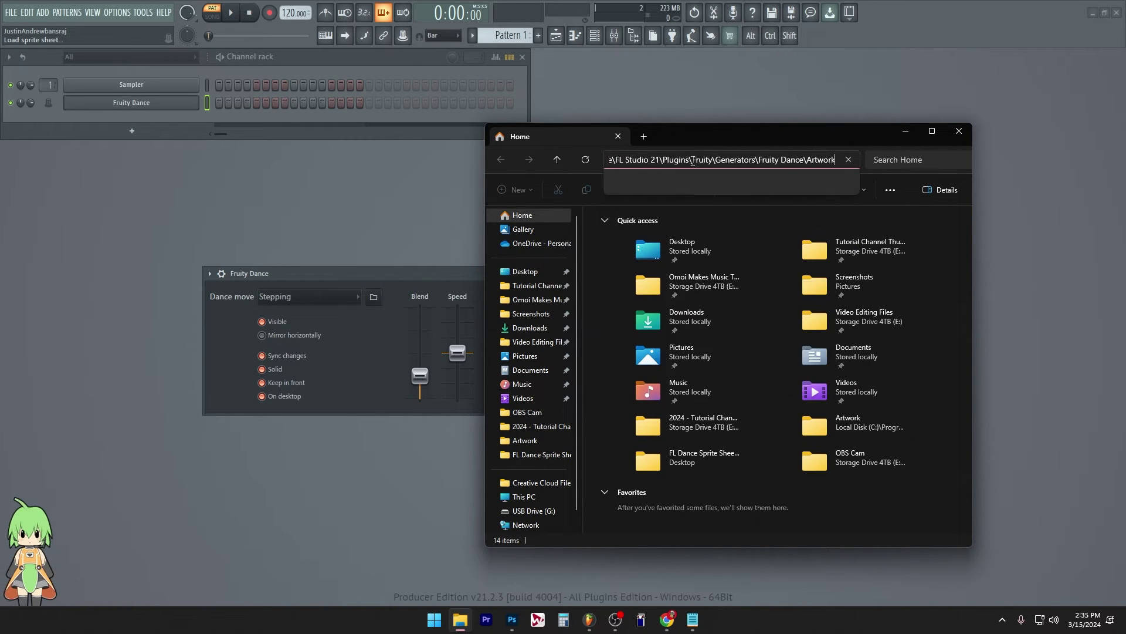
drag(719, 135, 534, 129)
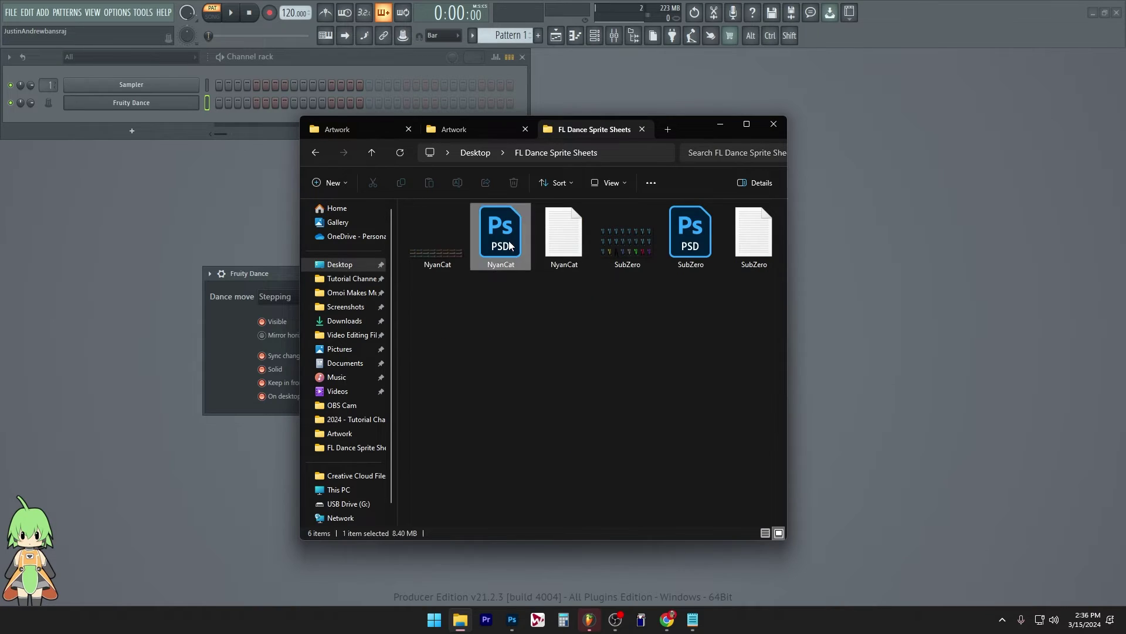
Step: Copy the NyanCat PNG and text file from FL Dance Sprite Sheets into the Artwork folder, granting administrator permission
click(552, 251)
click(438, 244)
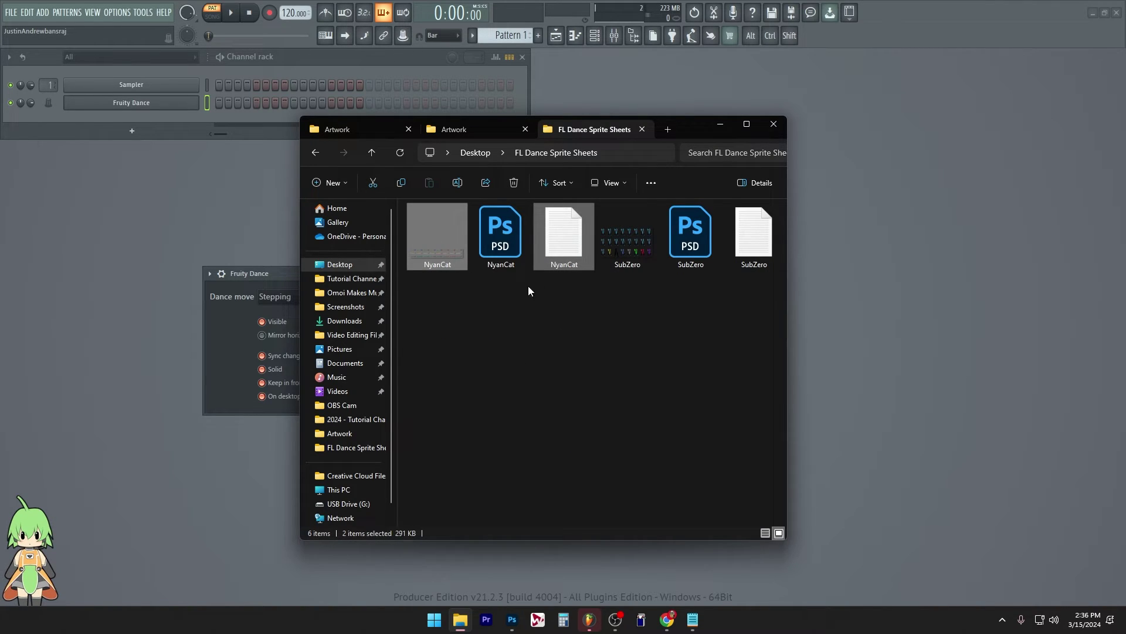
ctrl+click(559, 255)
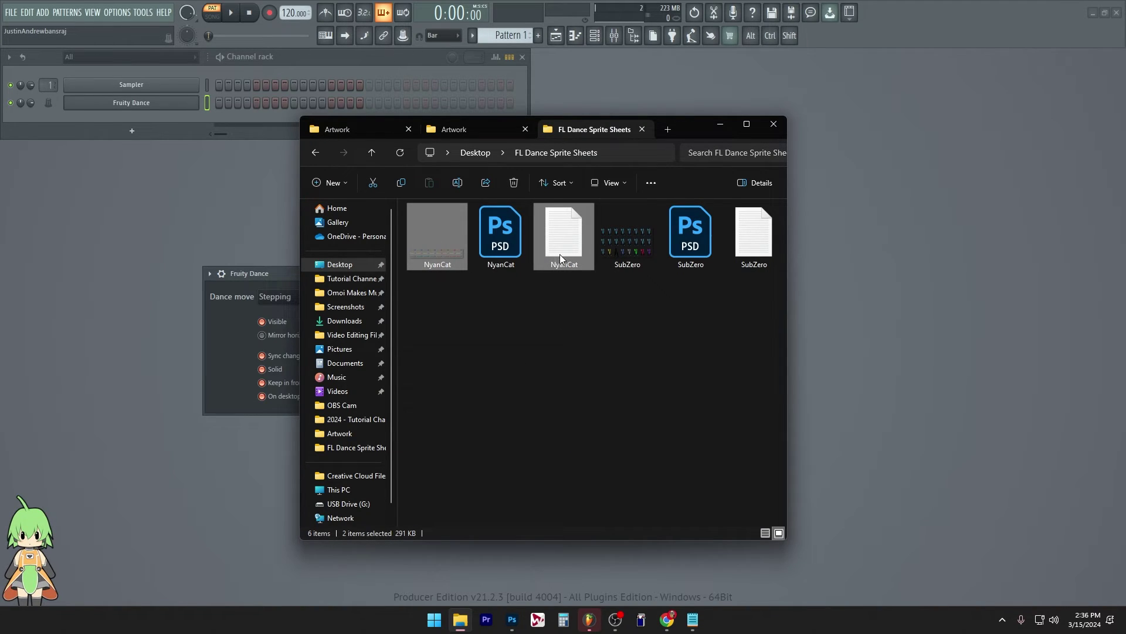
click(502, 135)
key(ctrl+v)
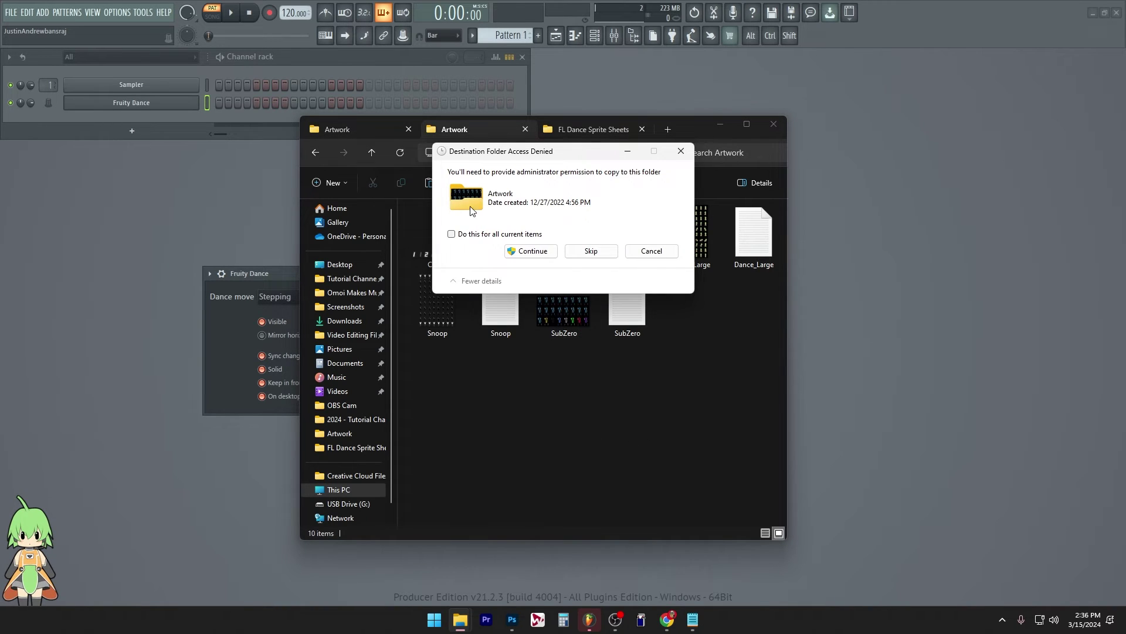
click(535, 251)
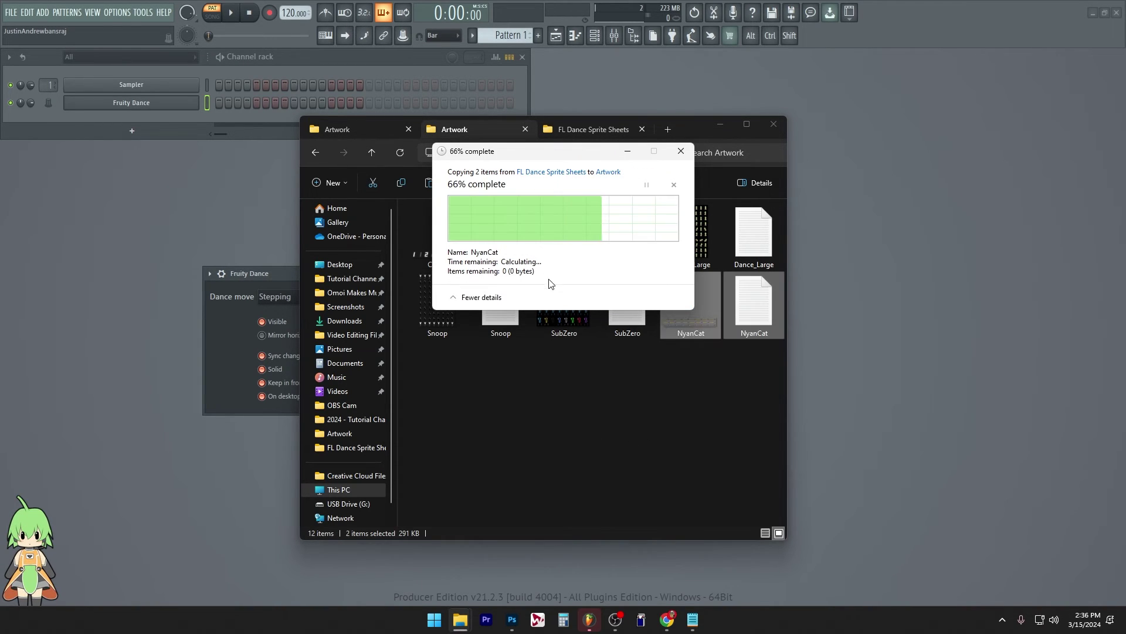
Step: Load the NyanCat sprite sheet into Fruity Dance in FL Studio and move the plugin window clear of the sprite
click(214, 350)
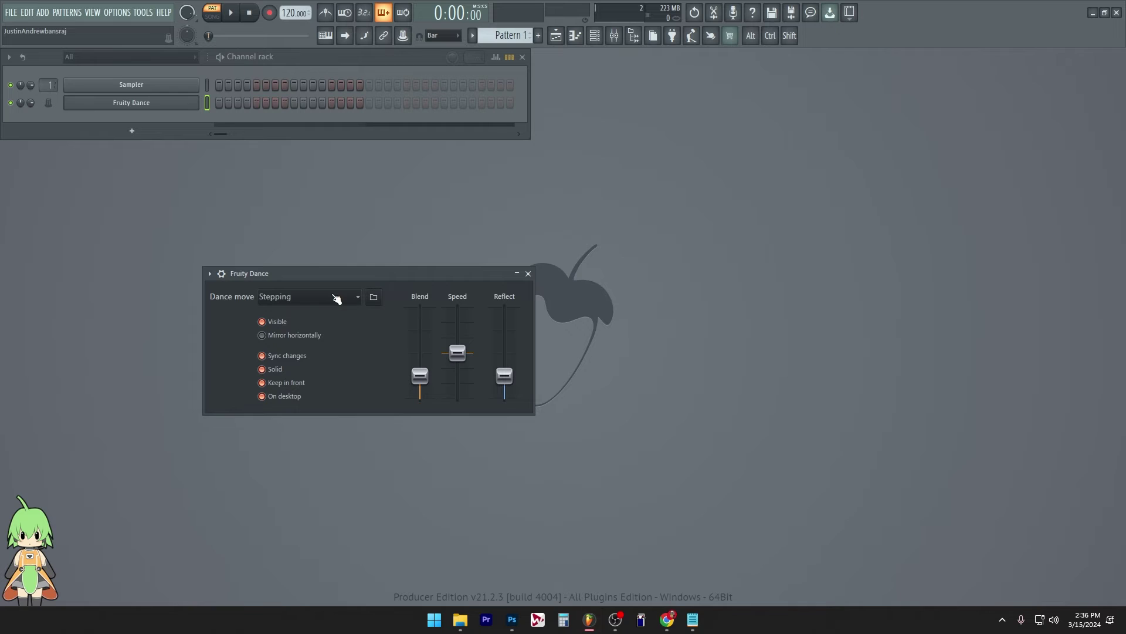
click(374, 297)
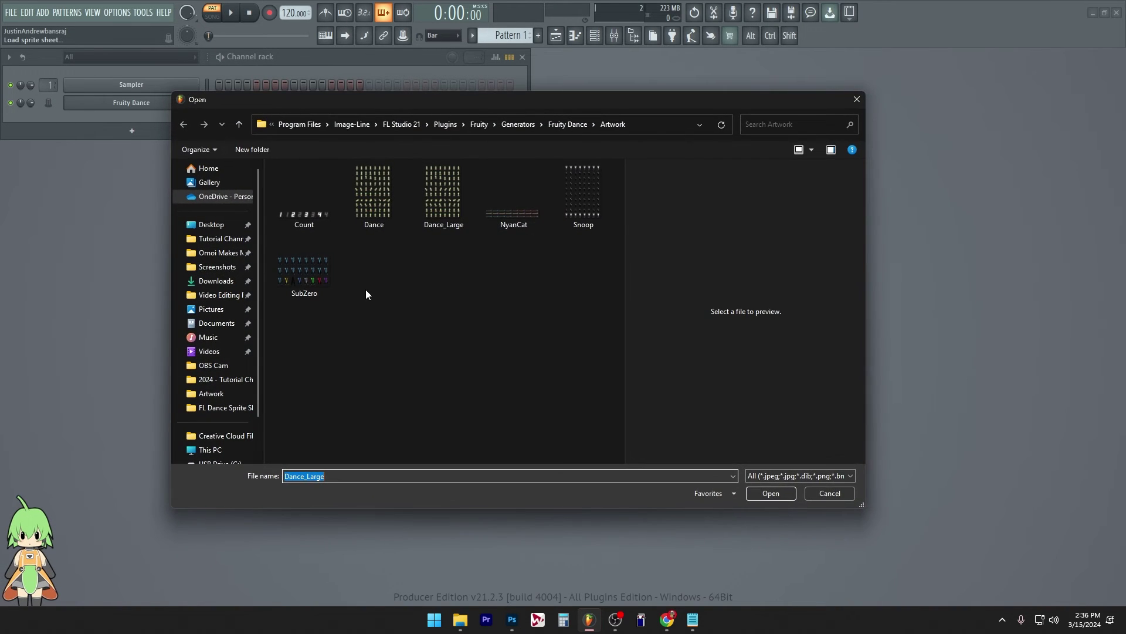
double_click(523, 209)
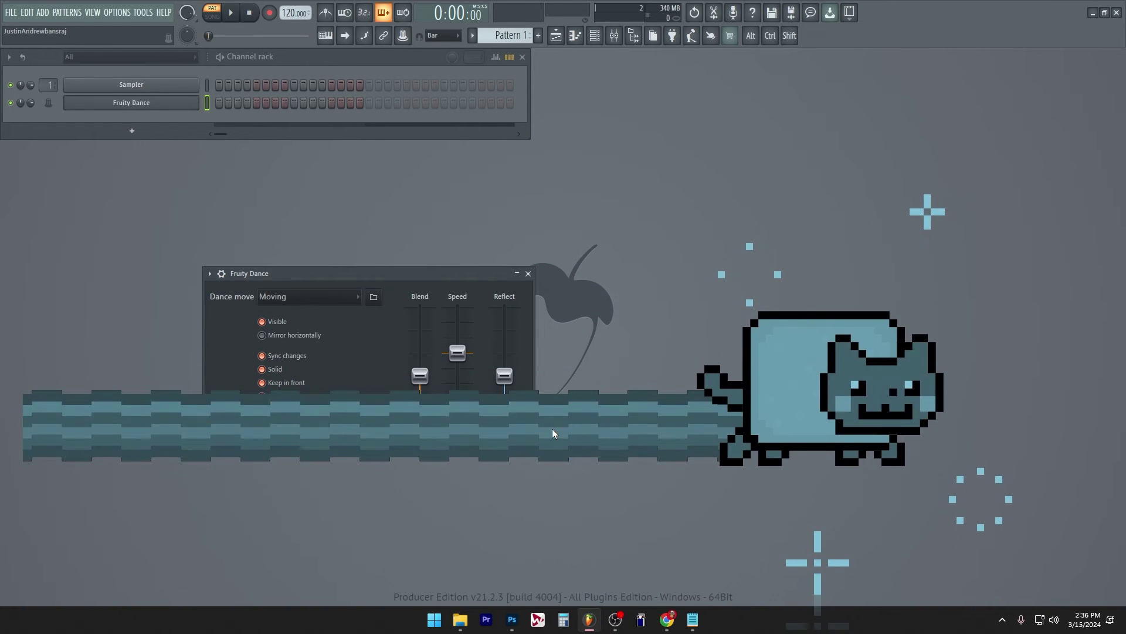
drag(343, 308, 360, 222)
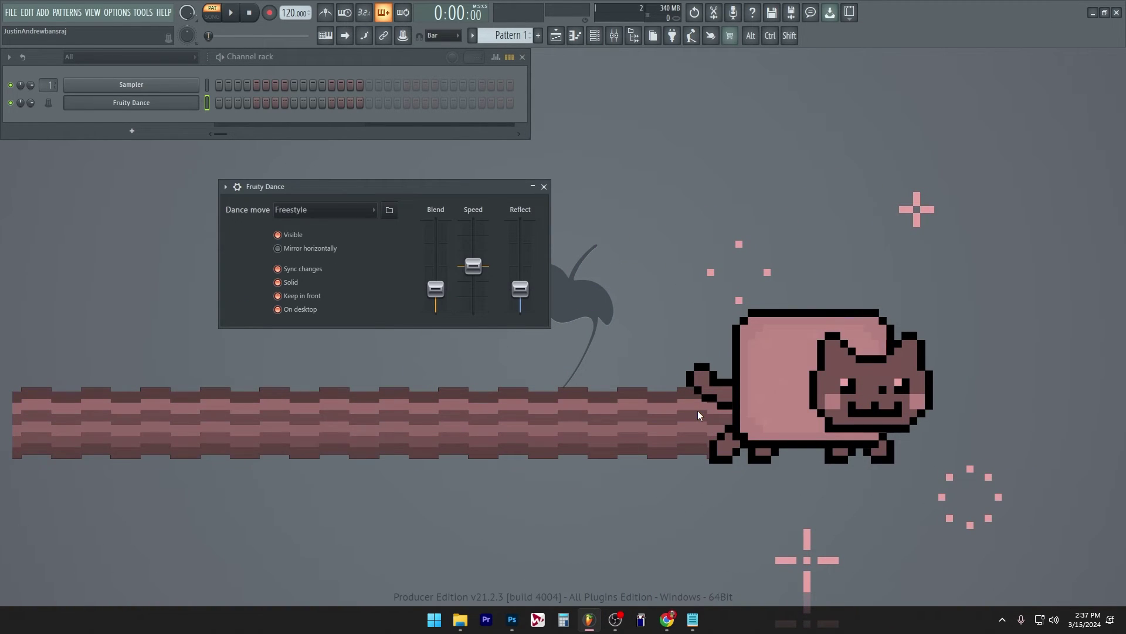
Step: Set the dance move to Freestyle and play the pattern to preview the Nyan Cat animation
click(315, 210)
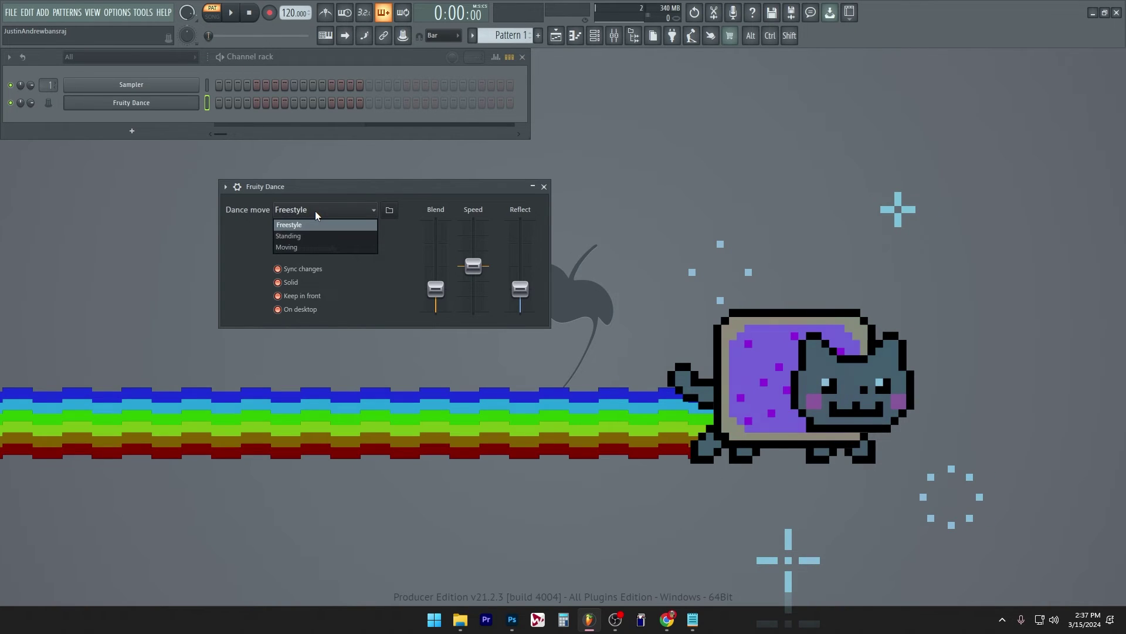
click(322, 221)
key(space)
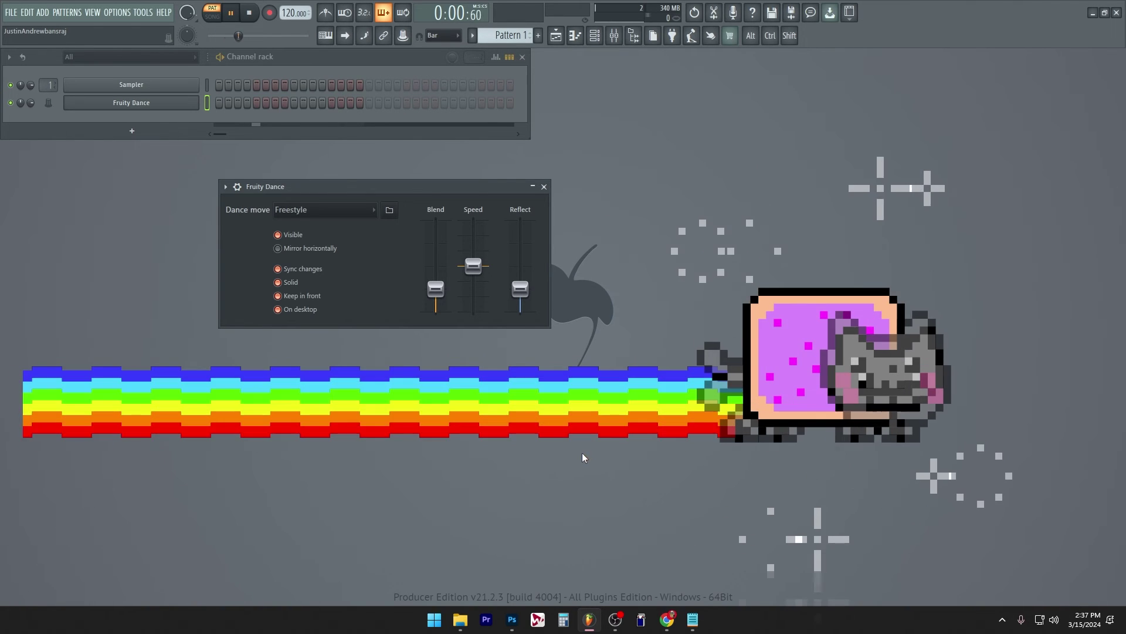
key(space)
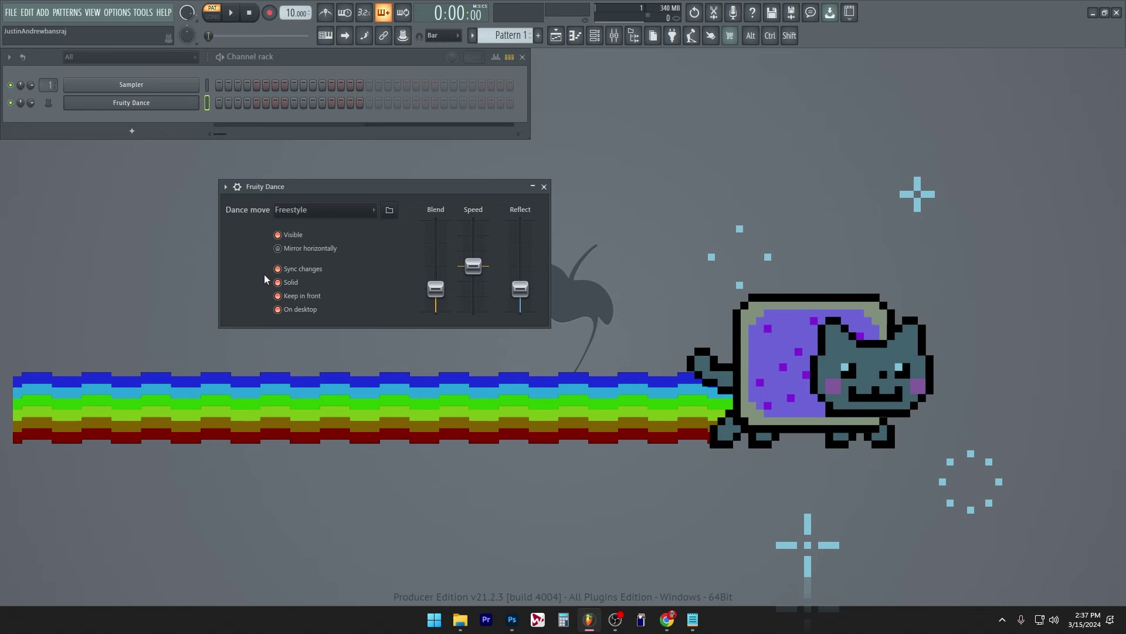
key(space)
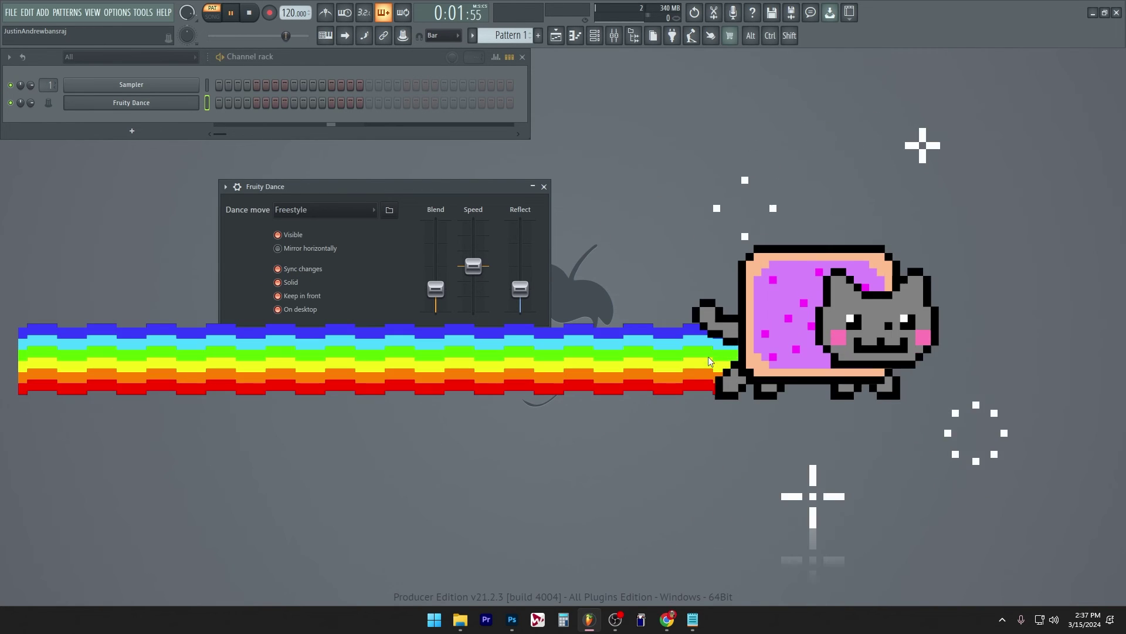
Step: Switch to Photoshop, resize the NyanCat sprite sheet to 7000 px wide with proportions linked, and export it as the NyanCat PNG
key(space)
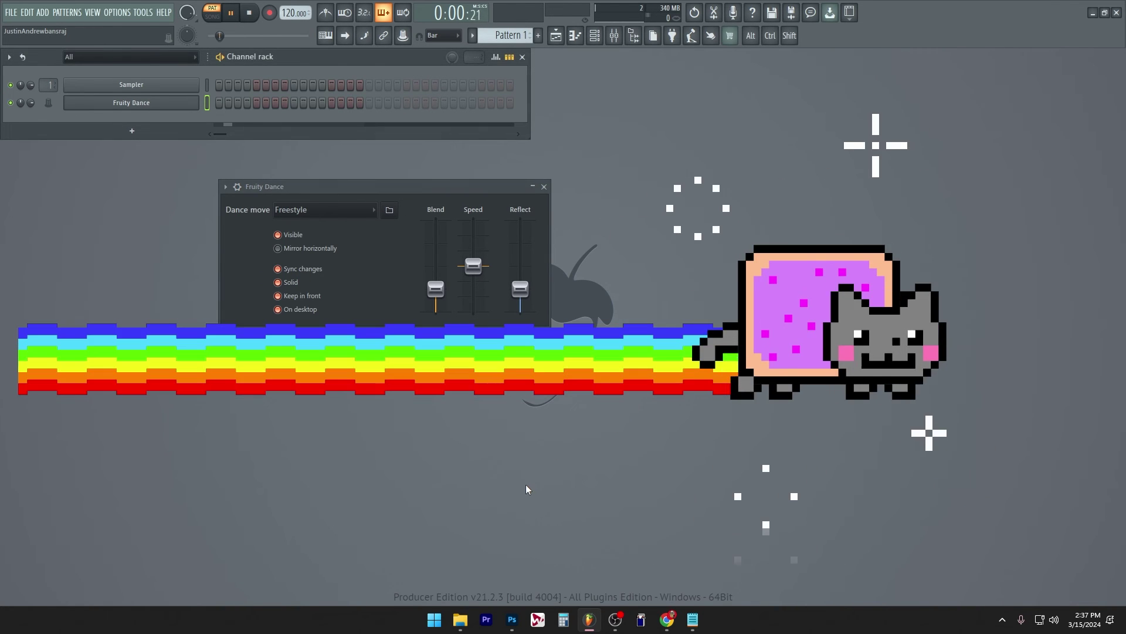
click(521, 622)
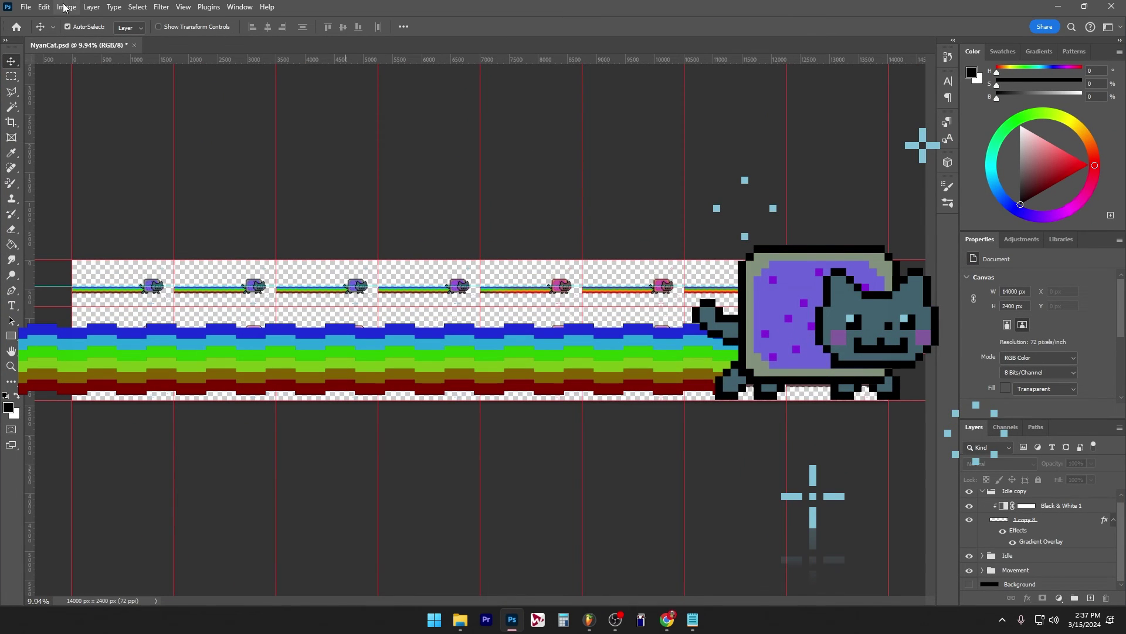
click(65, 8)
click(84, 95)
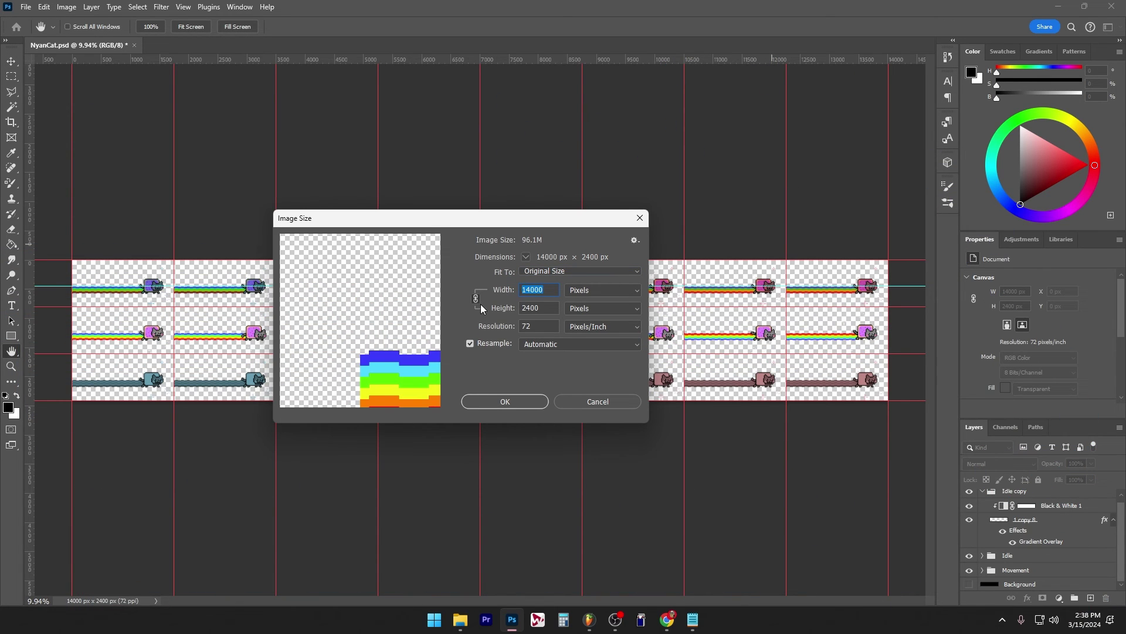
text(70)
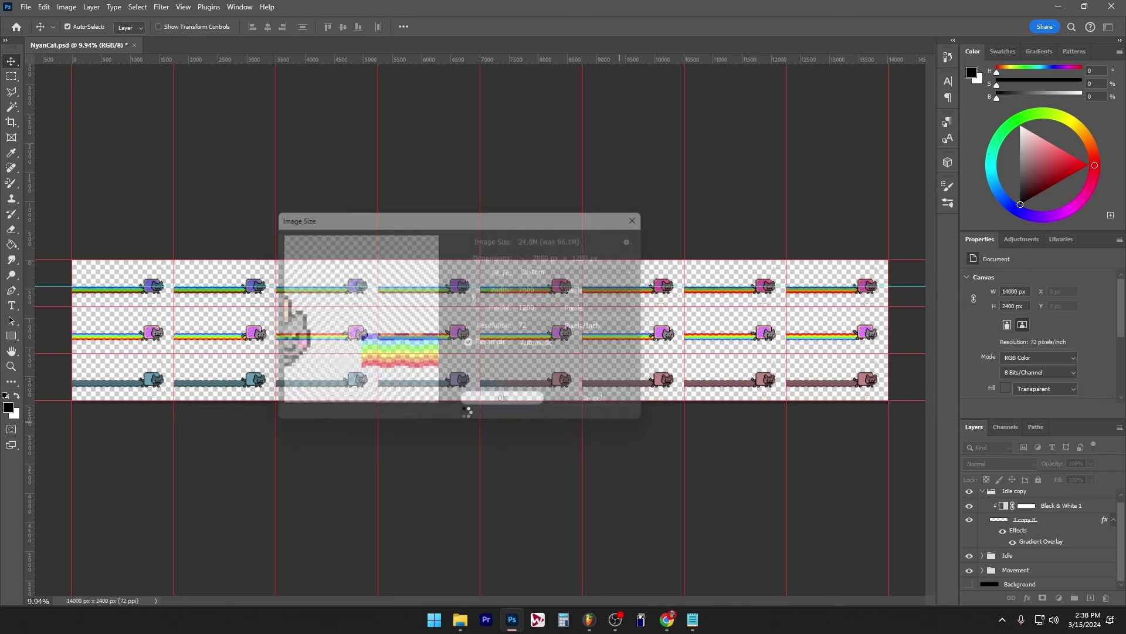
click(513, 404)
key(ctrl+alt+shift+w)
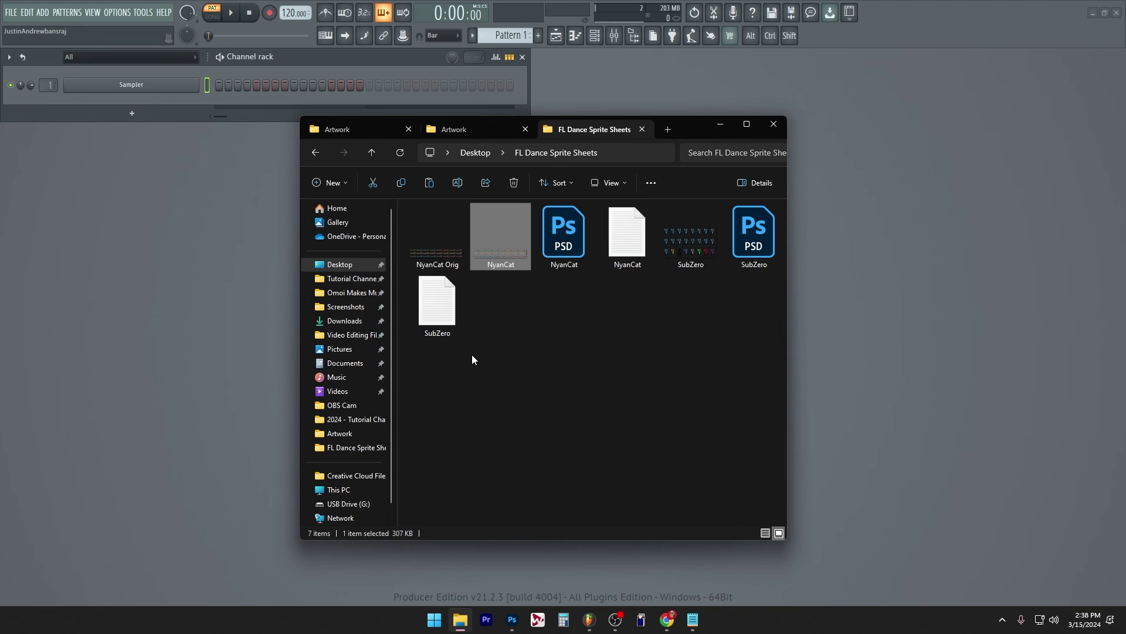
Step: Switch to the Artwork folder for the resized NyanCat PNG, load it into Fruity Dance in FL Studio, and reposition the plugin window
click(471, 130)
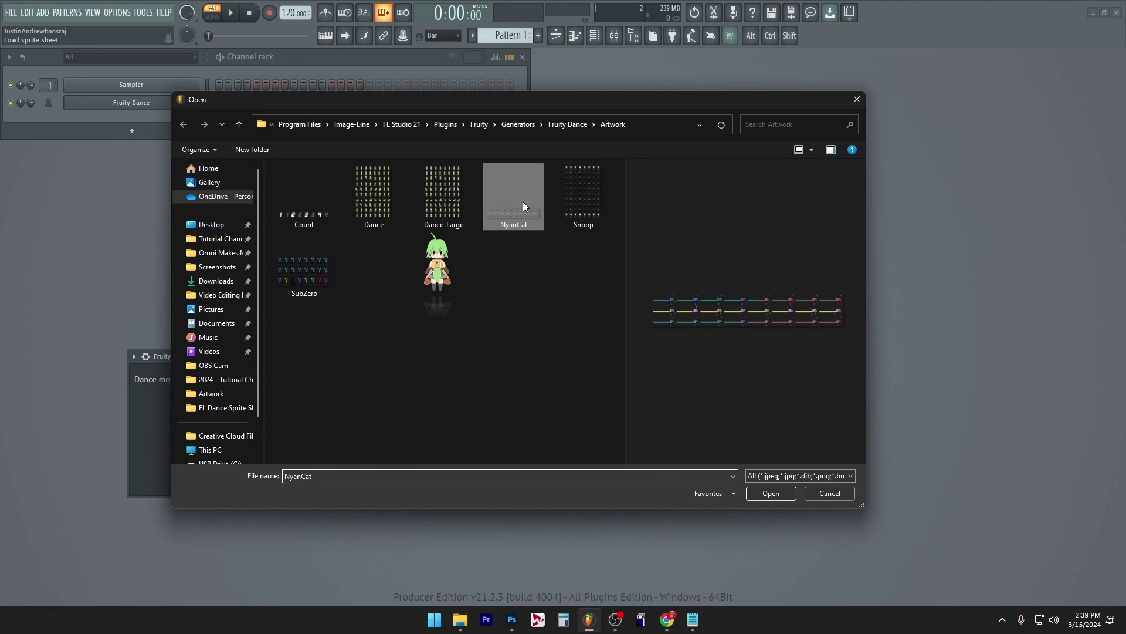
double_click(523, 202)
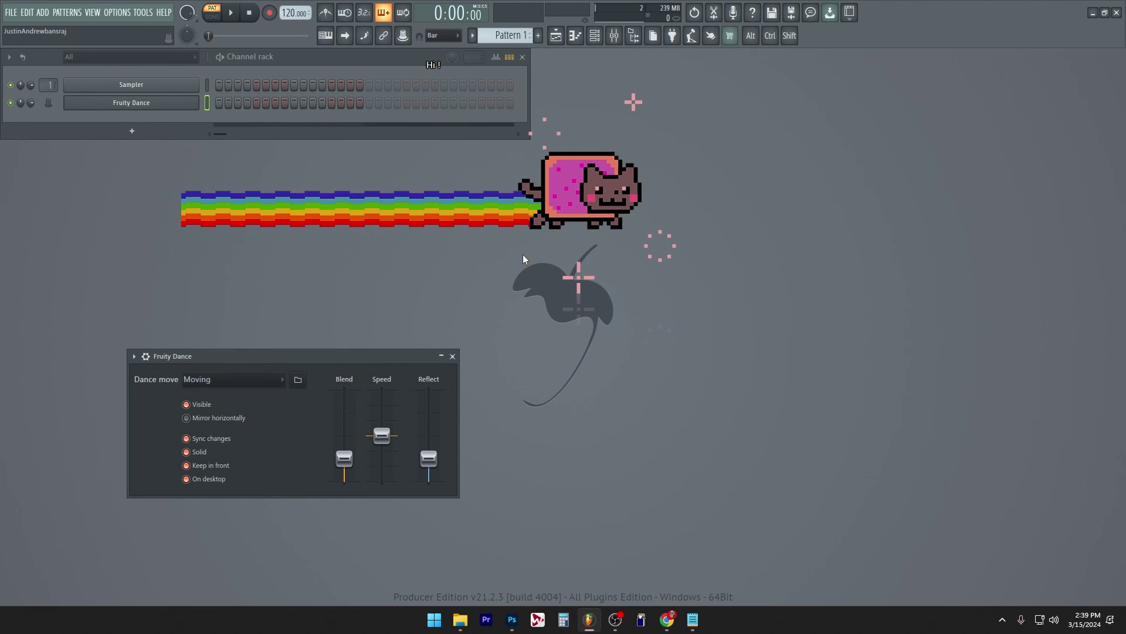
drag(424, 361, 334, 436)
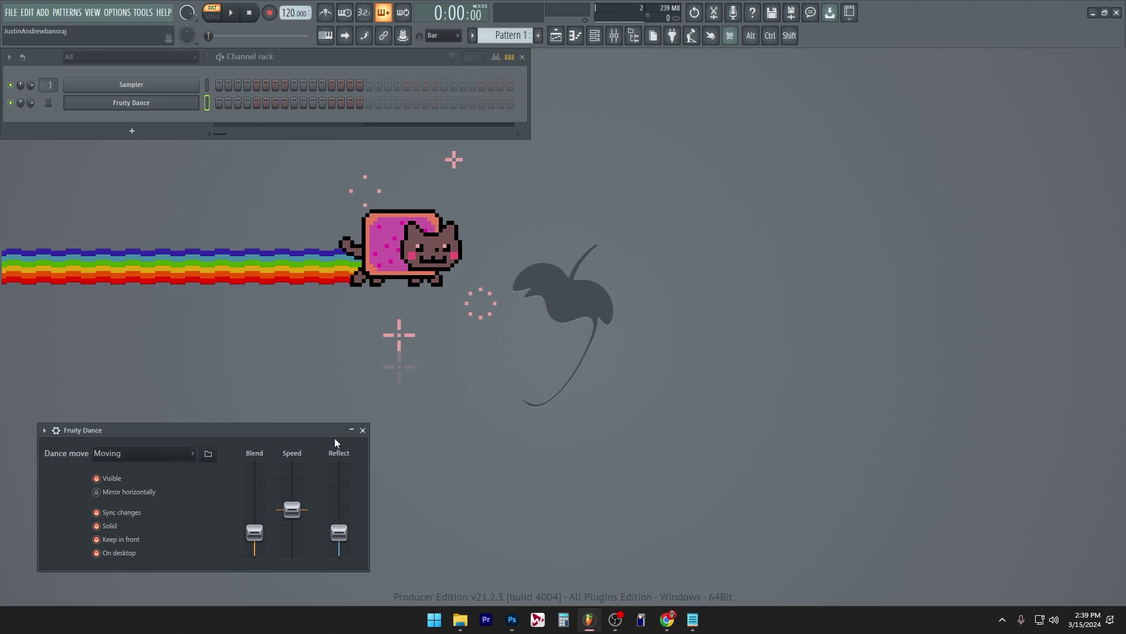